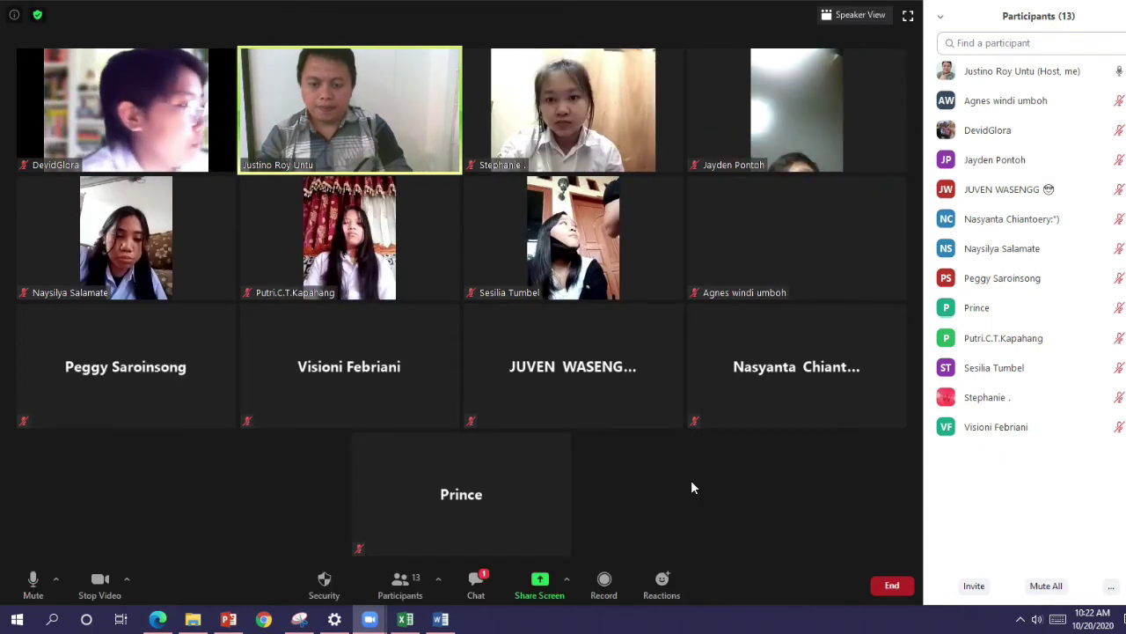
Start sharing the entire screen with the meeting participants.
{"action": "left_click", "coordinate": [540, 581]}
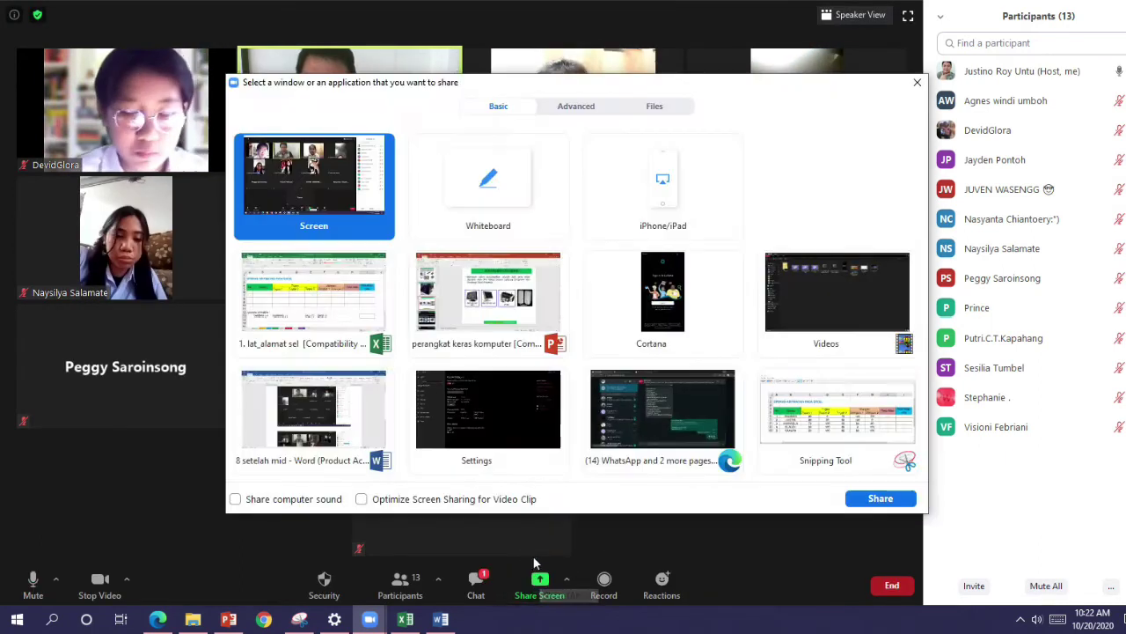
{"action": "left_click", "coordinate": [880, 498]}
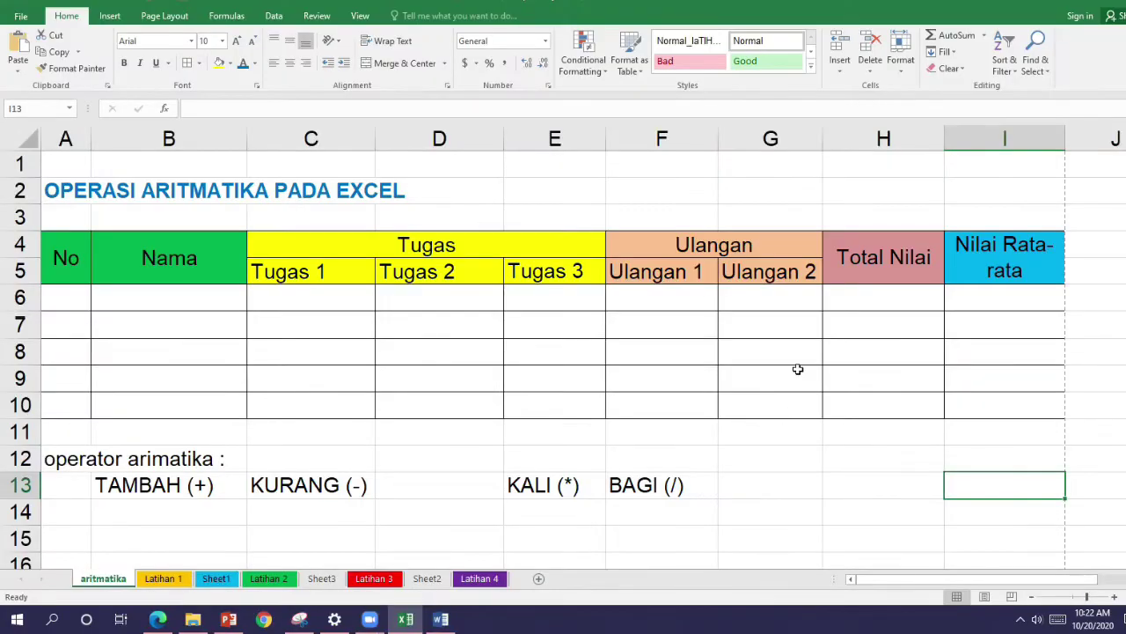
Hide column E with the Tugas 3 heading and make column D, Tugas 2, slightly narrower.
{"action": "left_click", "coordinate": [554, 132]}
{"action": "right_click", "coordinate": [555, 137]}
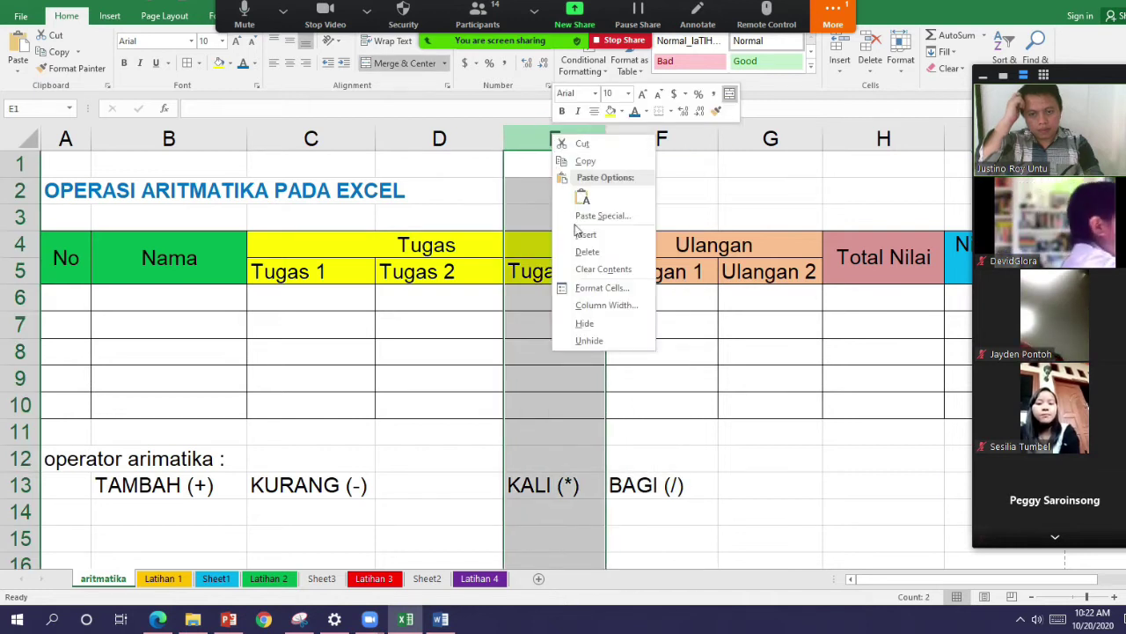
{"action": "left_click", "coordinate": [585, 323]}
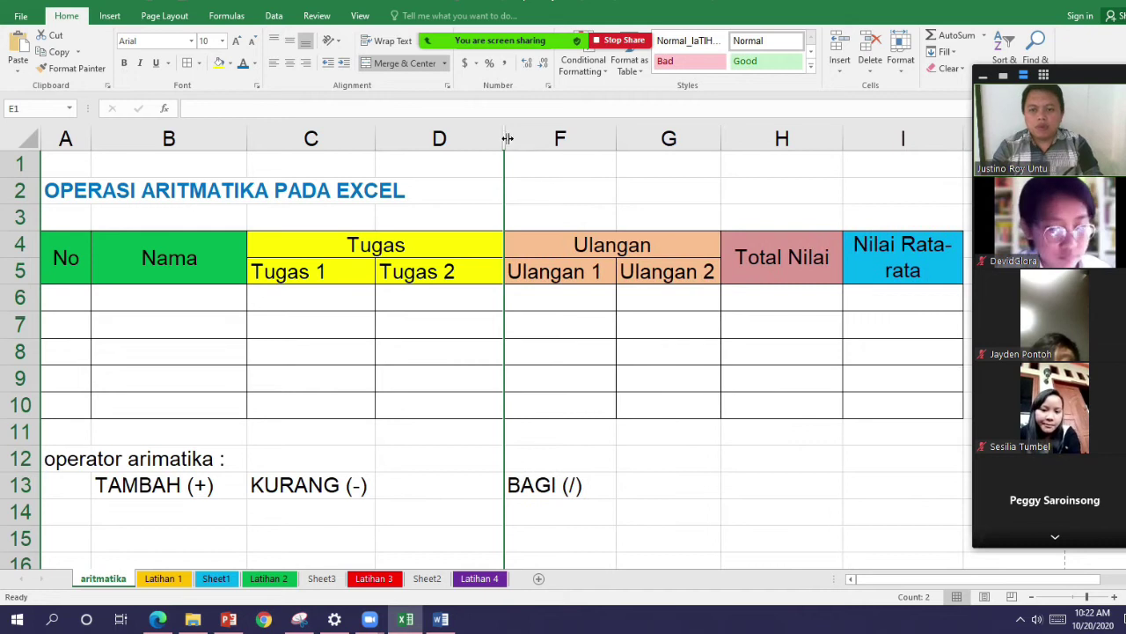
{"action": "left_click_drag", "start_coordinate": [505, 137], "coordinate": [473, 136]}
{"action": "left_click", "coordinate": [699, 484]}
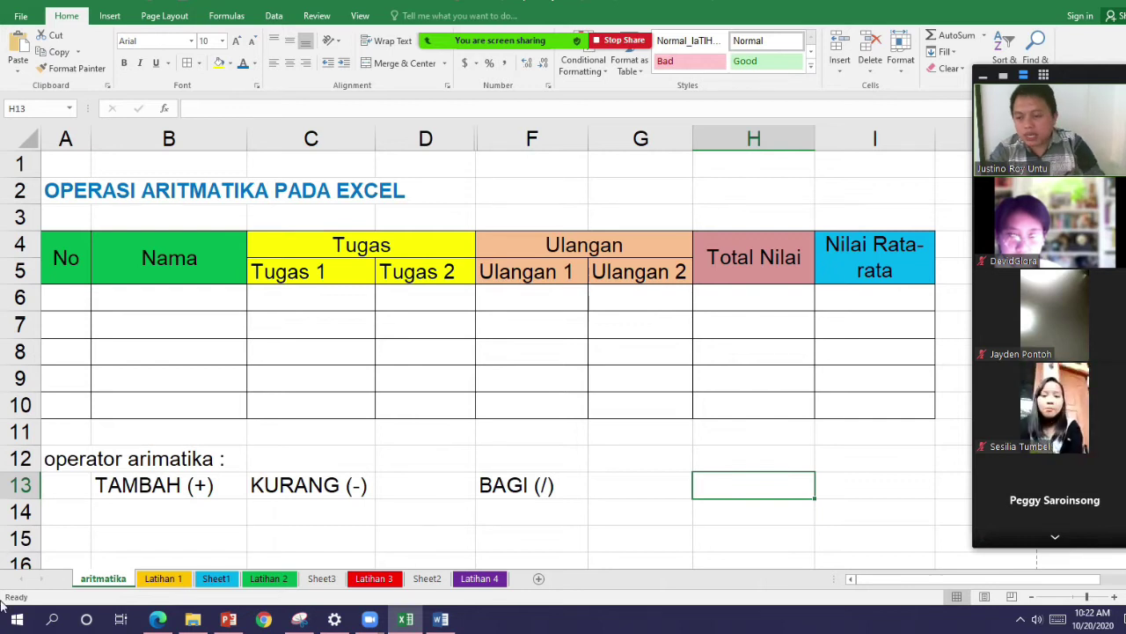
Enter the multiplication operator label "KALI (*)" in cell D13, between the KURANG and BAGI labels.
{"action": "left_click", "coordinate": [60, 463]}
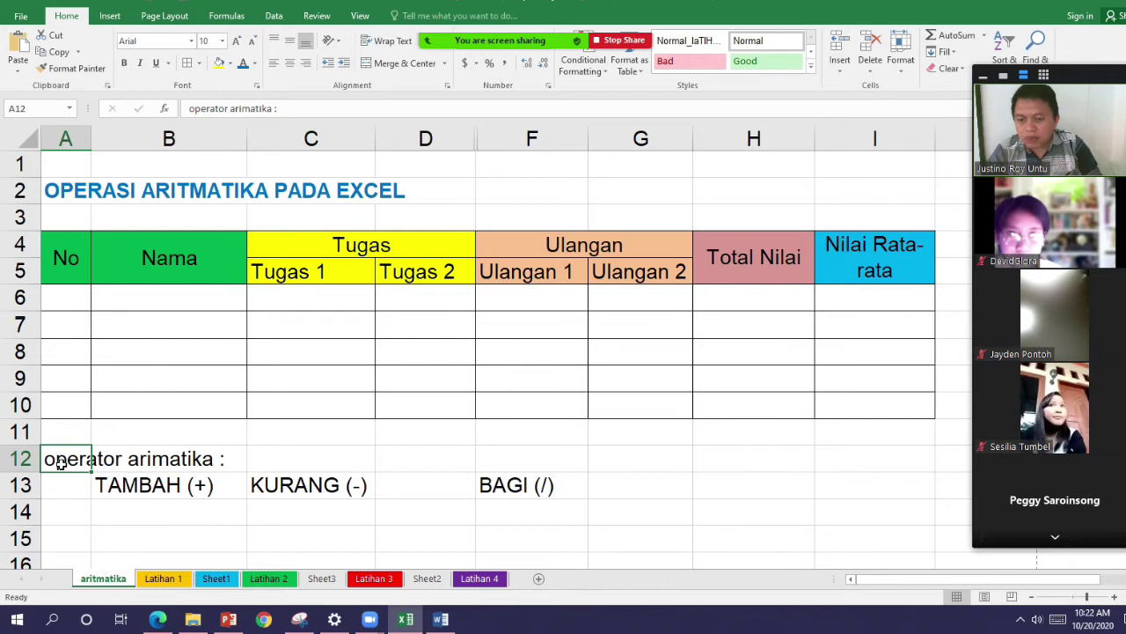
{"action": "left_click", "coordinate": [419, 483]}
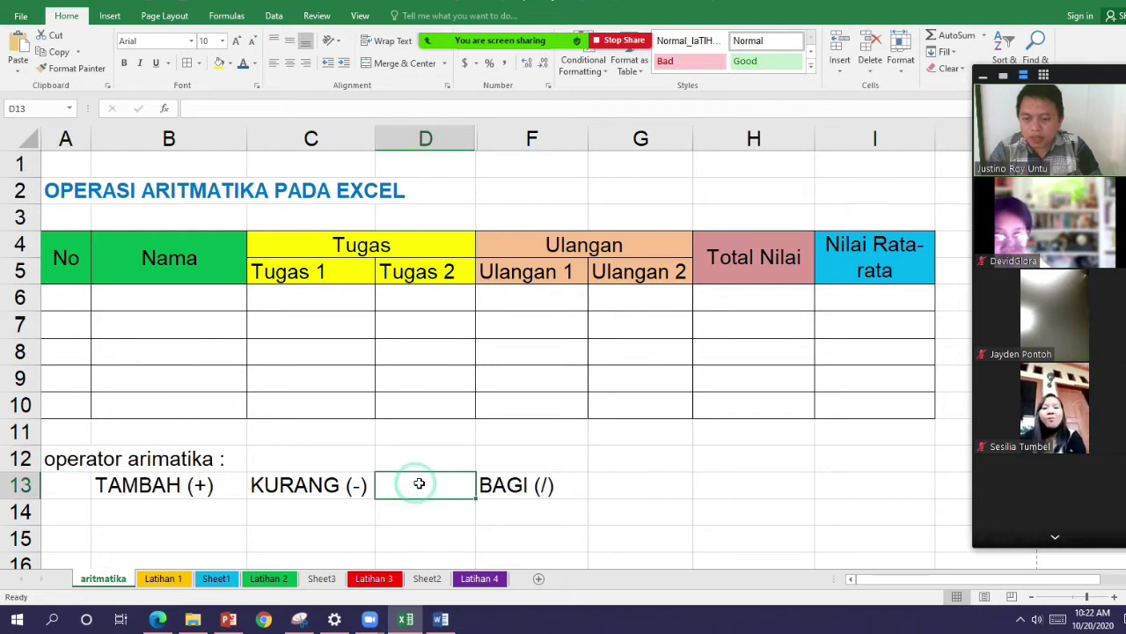
{"action": "type", "text": "K"}
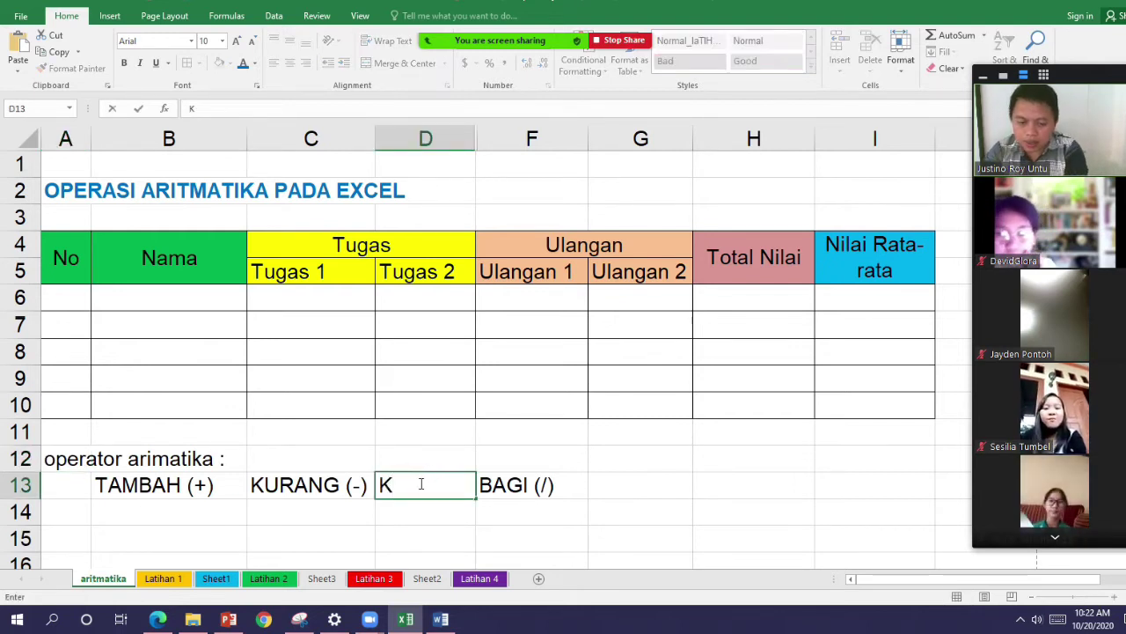
{"action": "type", "text": "ALI"}
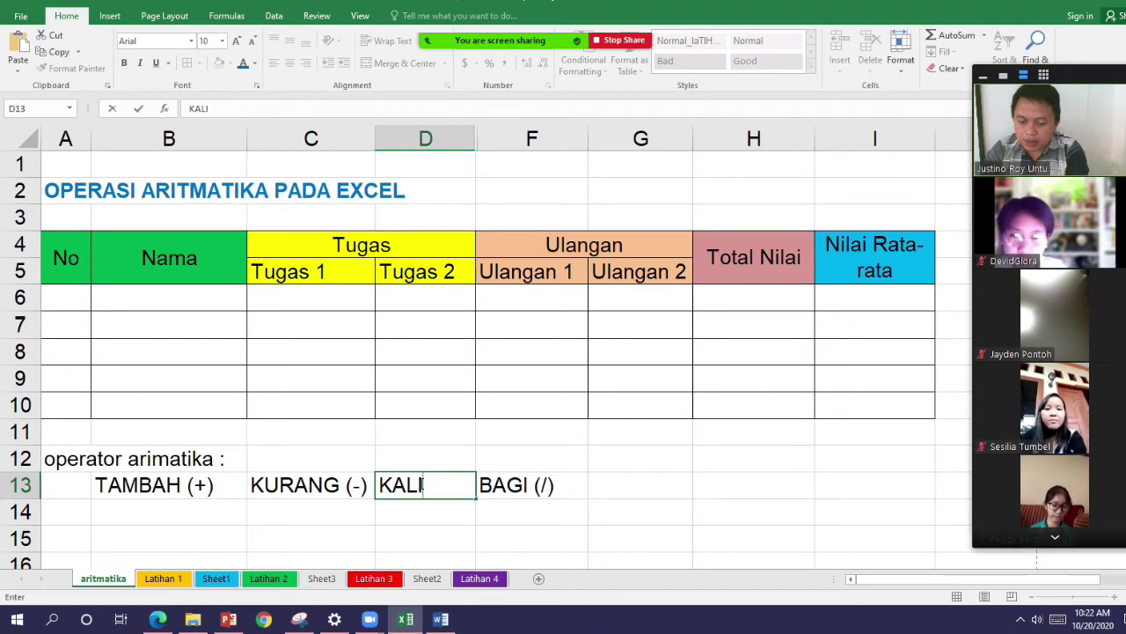
{"action": "type", "text": " (*)"}
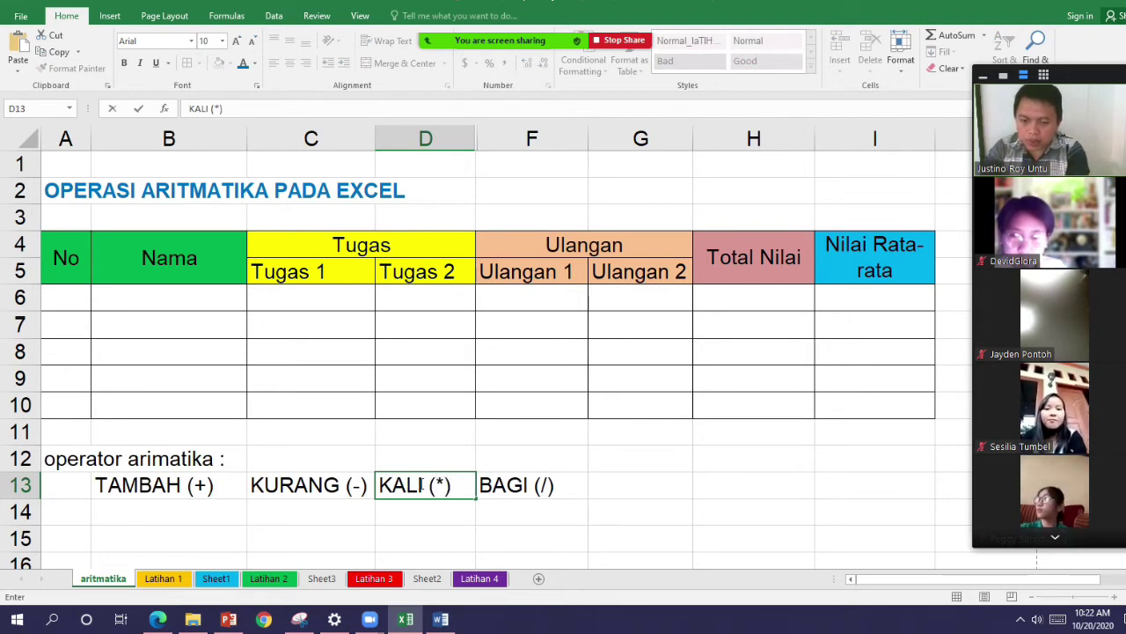
{"action": "key", "text": "Return"}
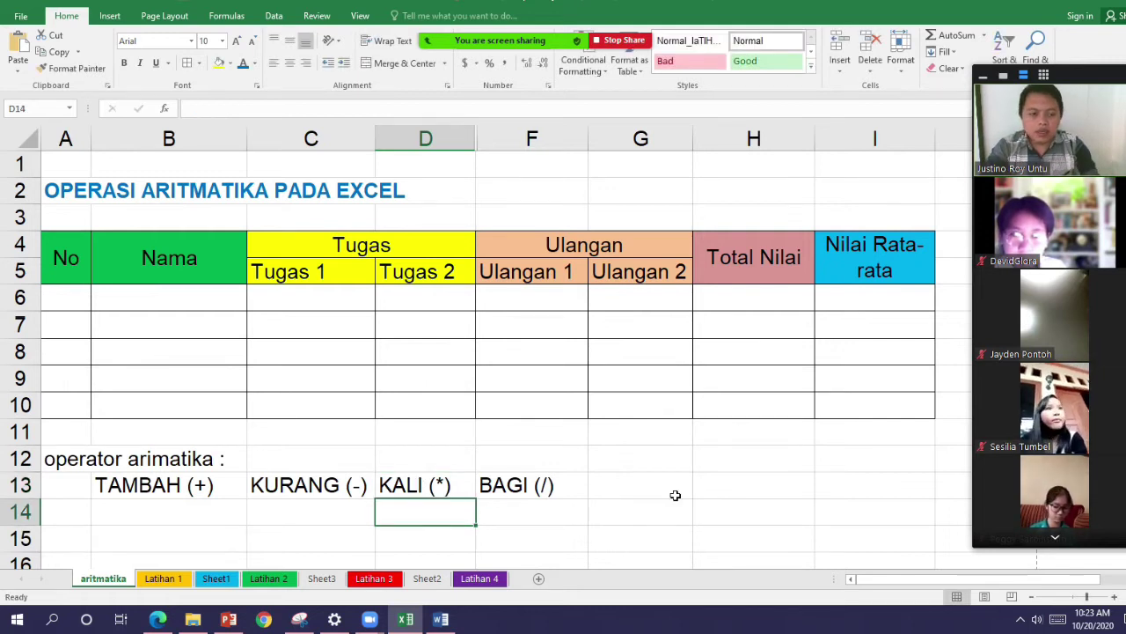
{"action": "key", "text": "ctrl"}
{"action": "key", "text": "ctrl"}
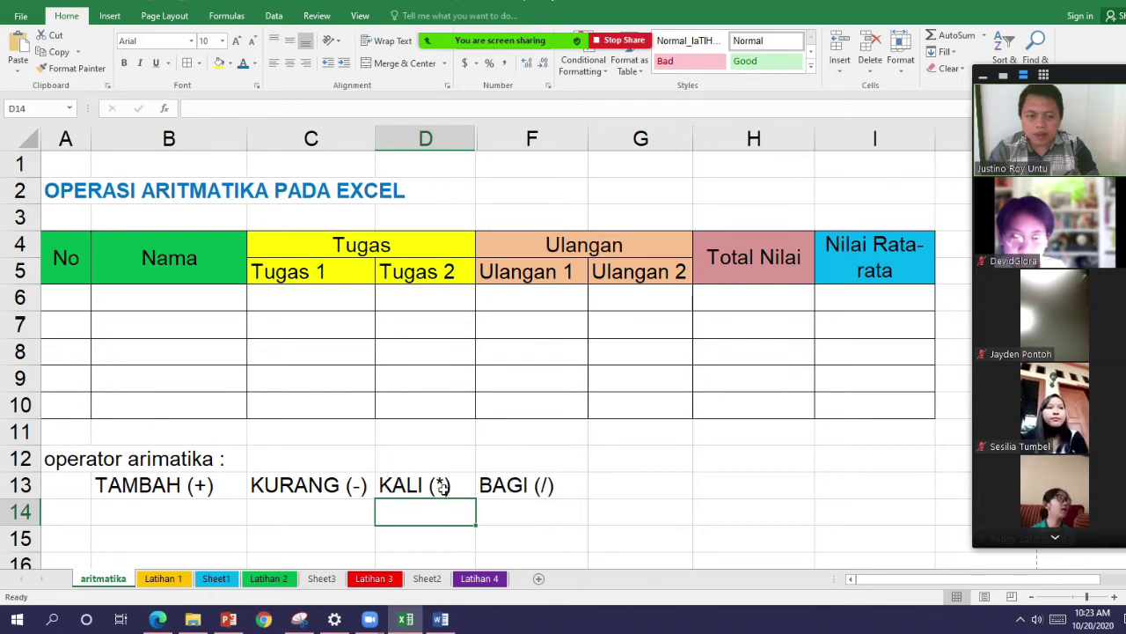
{"action": "key", "text": "ctrl"}
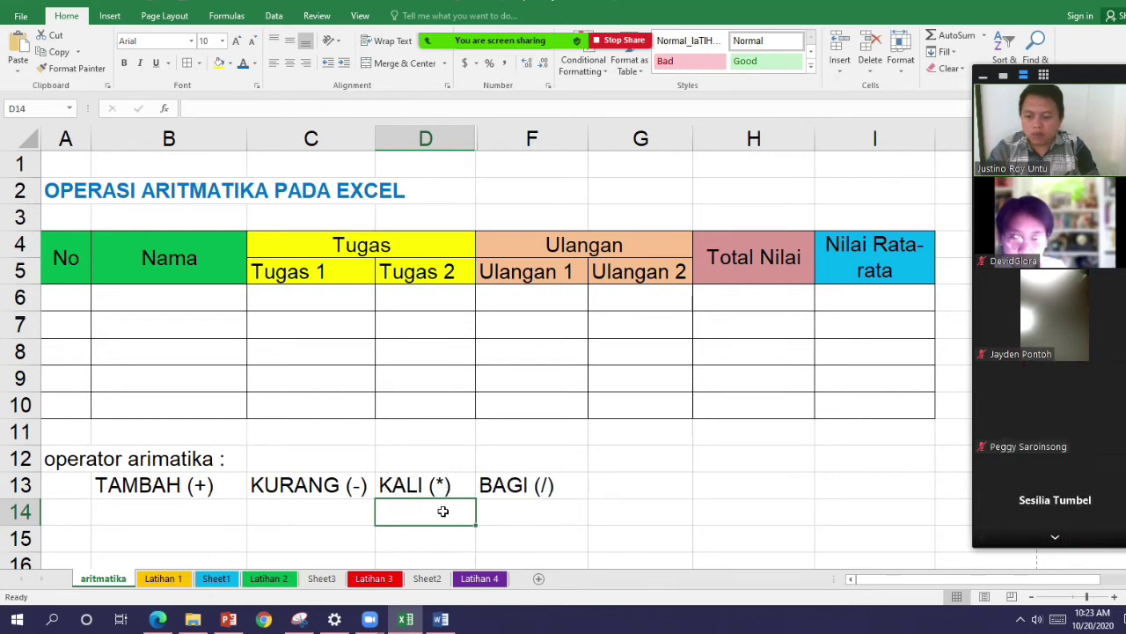
{"action": "type", "text": "X"}
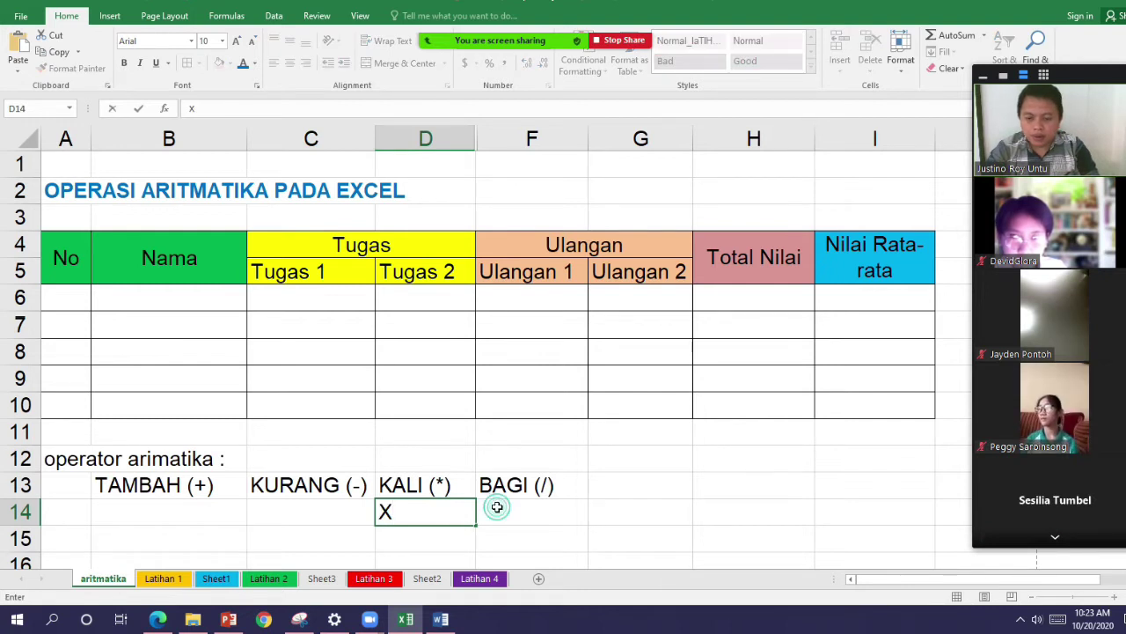
{"action": "key", "text": "Escape"}
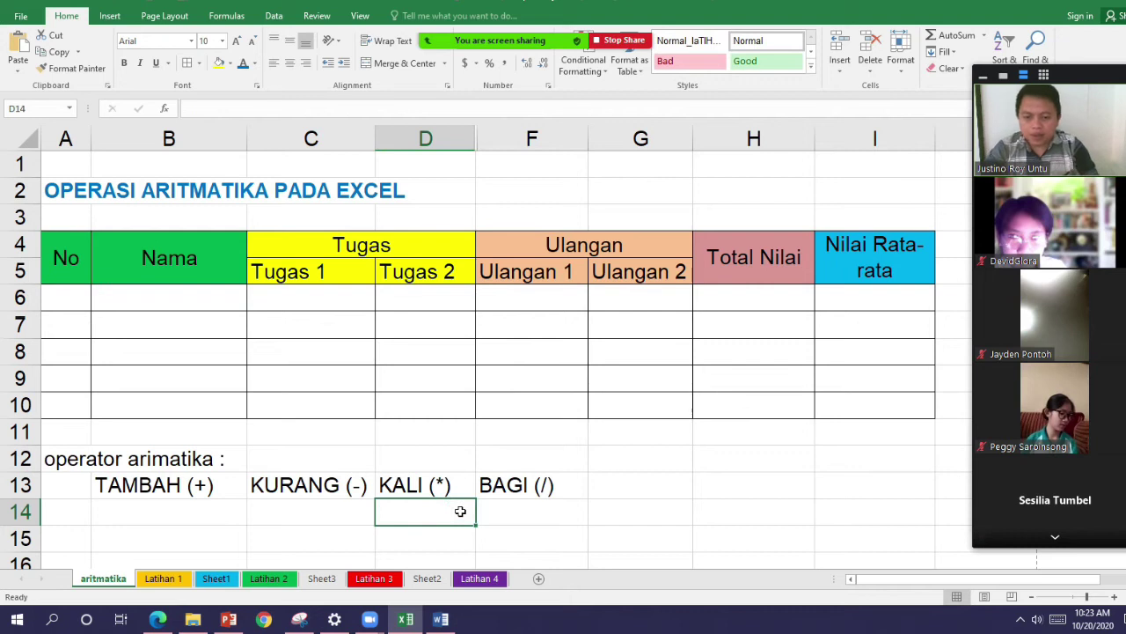
{"action": "key", "text": "ctrl"}
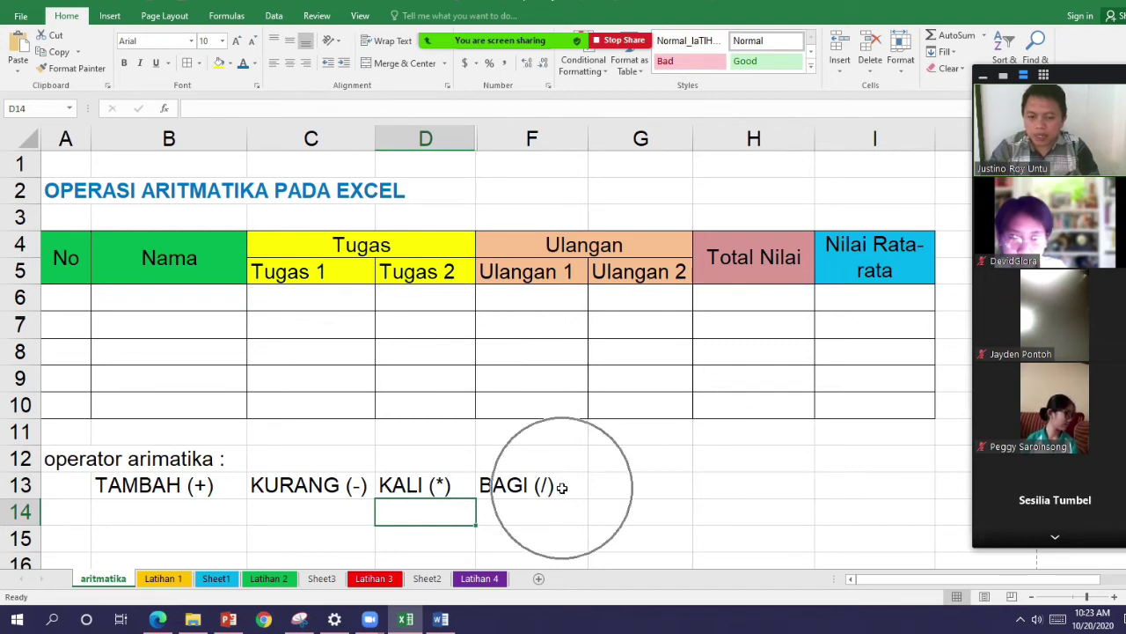
{"action": "key", "text": "ctrl"}
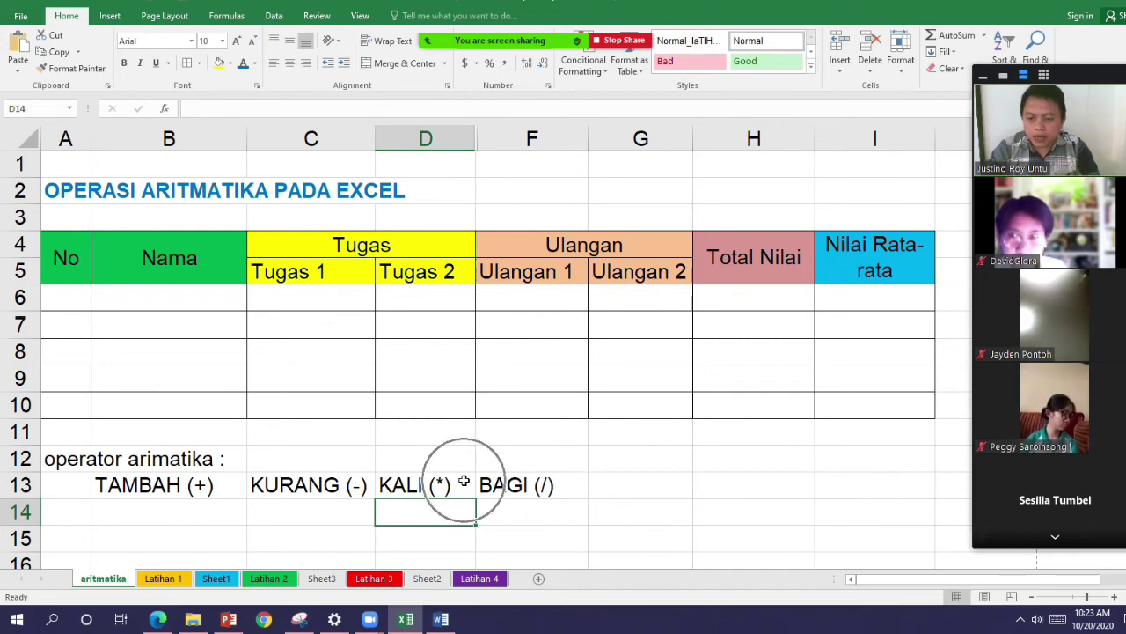
{"action": "left_click", "coordinate": [549, 484]}
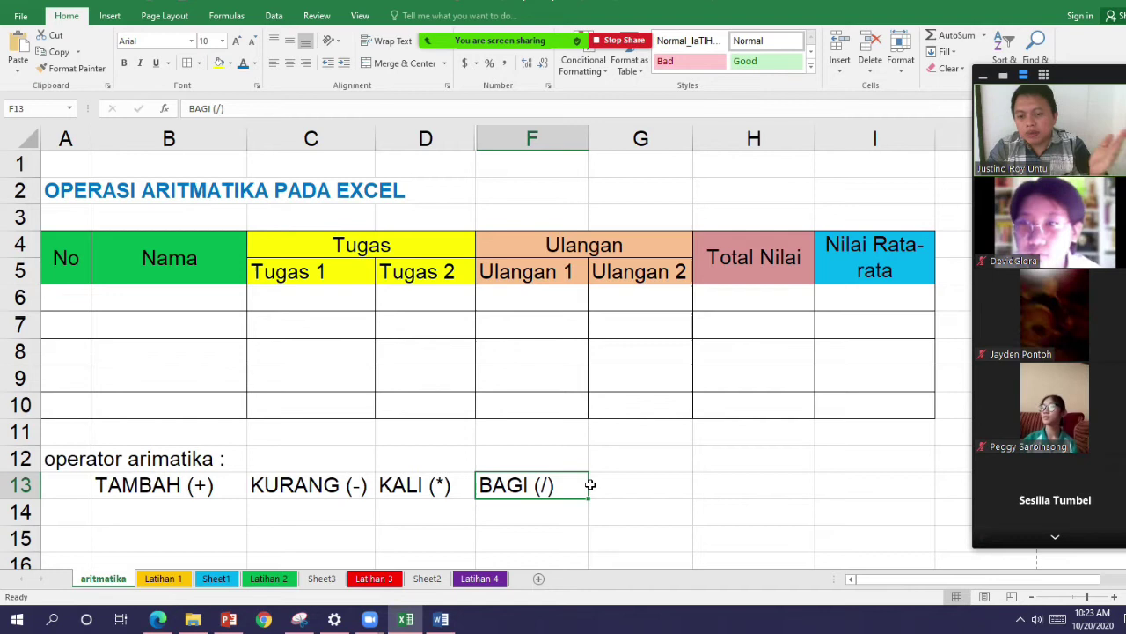
{"action": "left_click", "coordinate": [646, 479]}
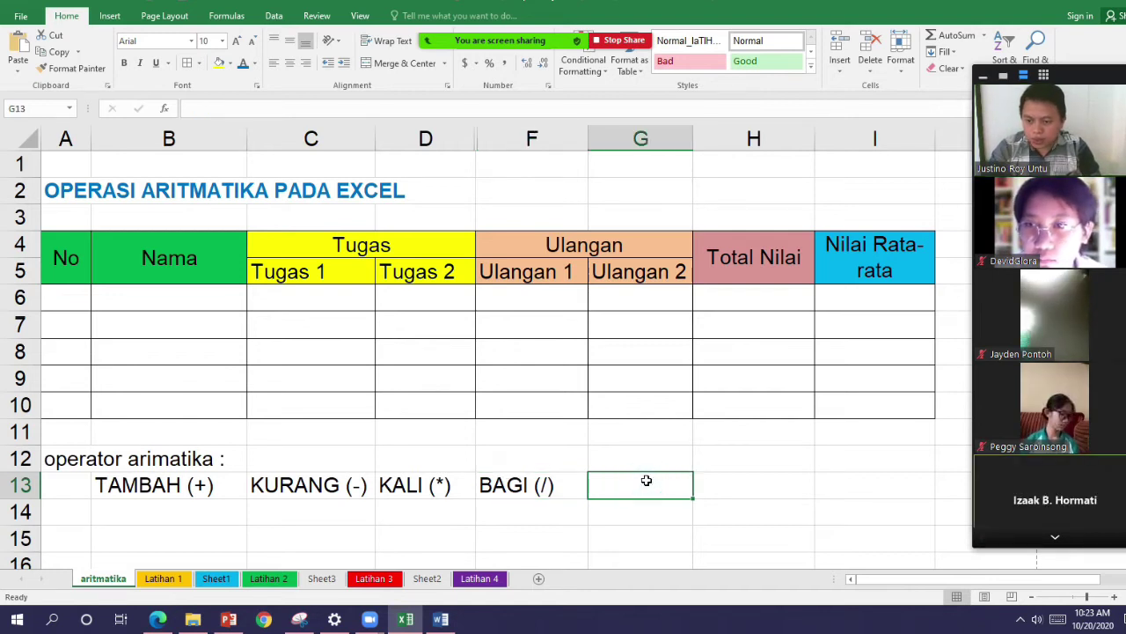
Capitalize the first letter of the label in cell A12 so it reads "Operator arimatika :".
{"action": "double_click", "coordinate": [55, 458]}
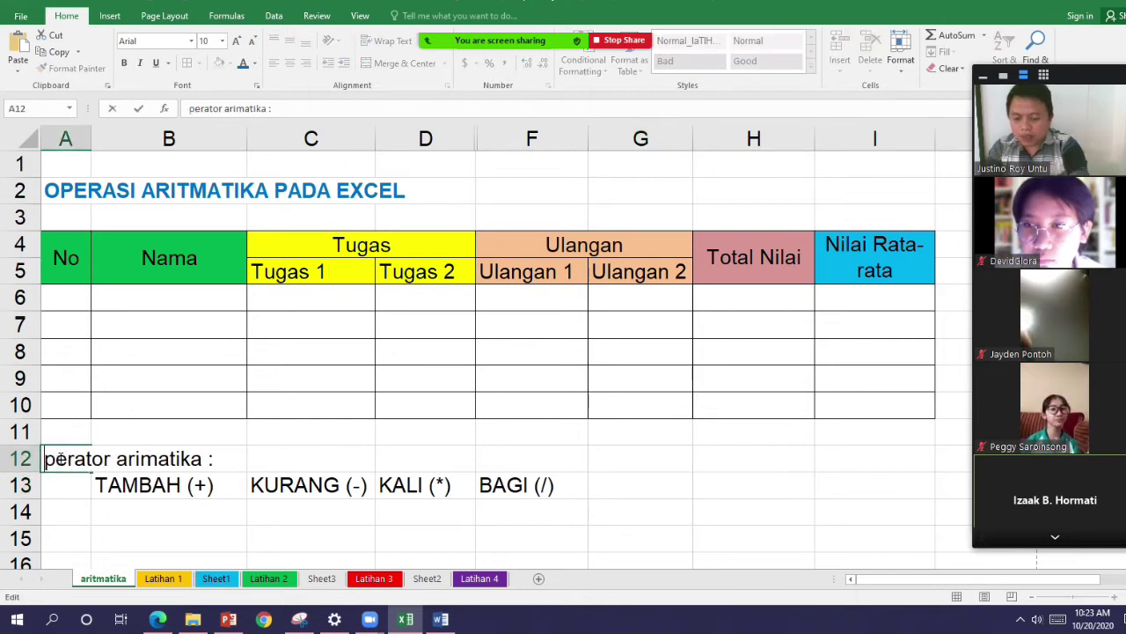
{"action": "key", "text": "BackSpace"}
{"action": "type", "text": "O"}
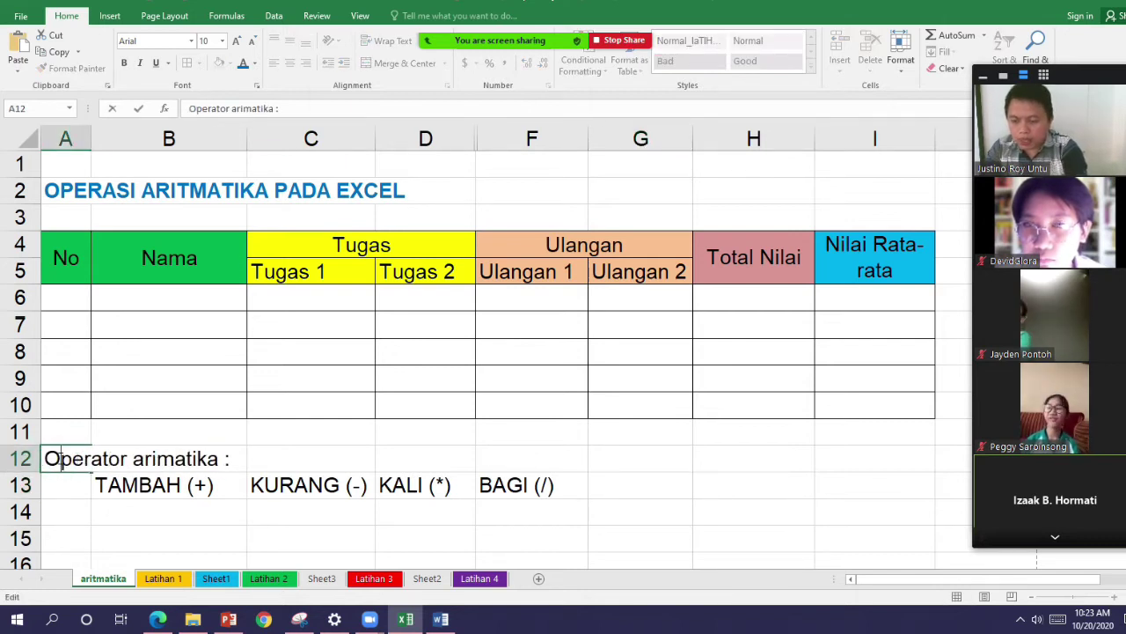
{"action": "key", "text": "ctrl+Return"}
{"action": "key", "text": "Return"}
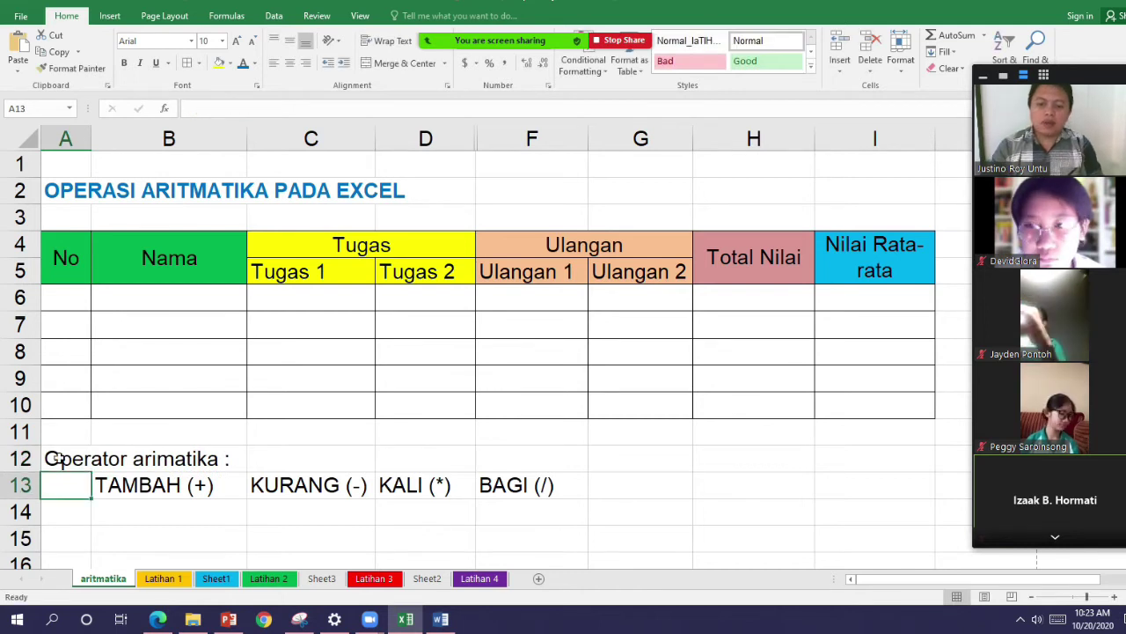
{"action": "left_click", "coordinate": [1055, 537]}
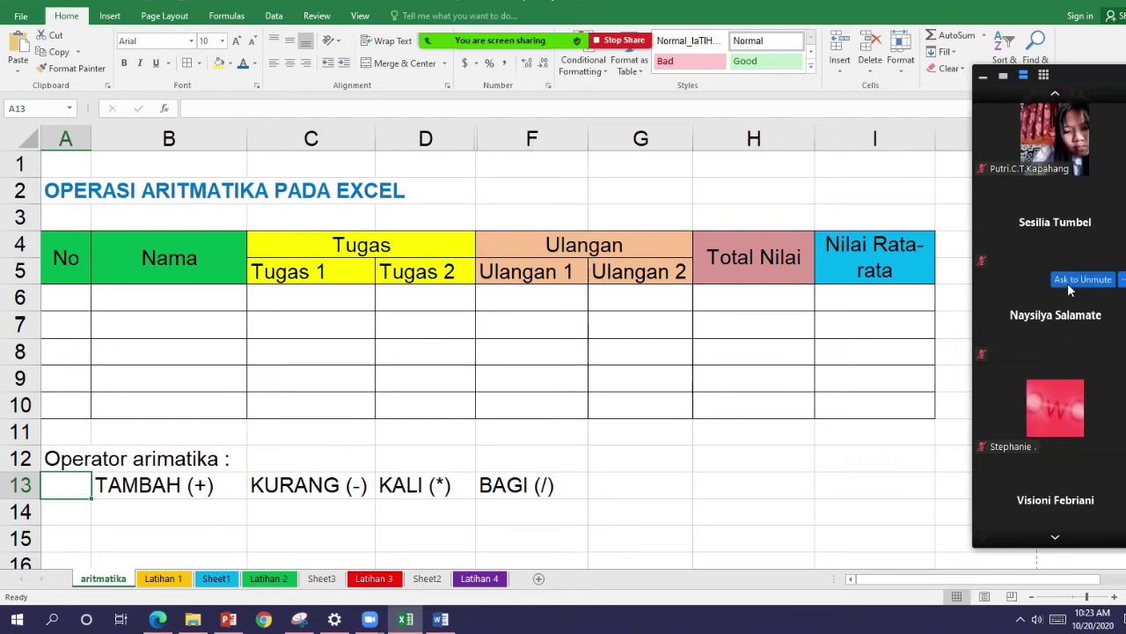
{"action": "left_click", "coordinate": [1057, 538]}
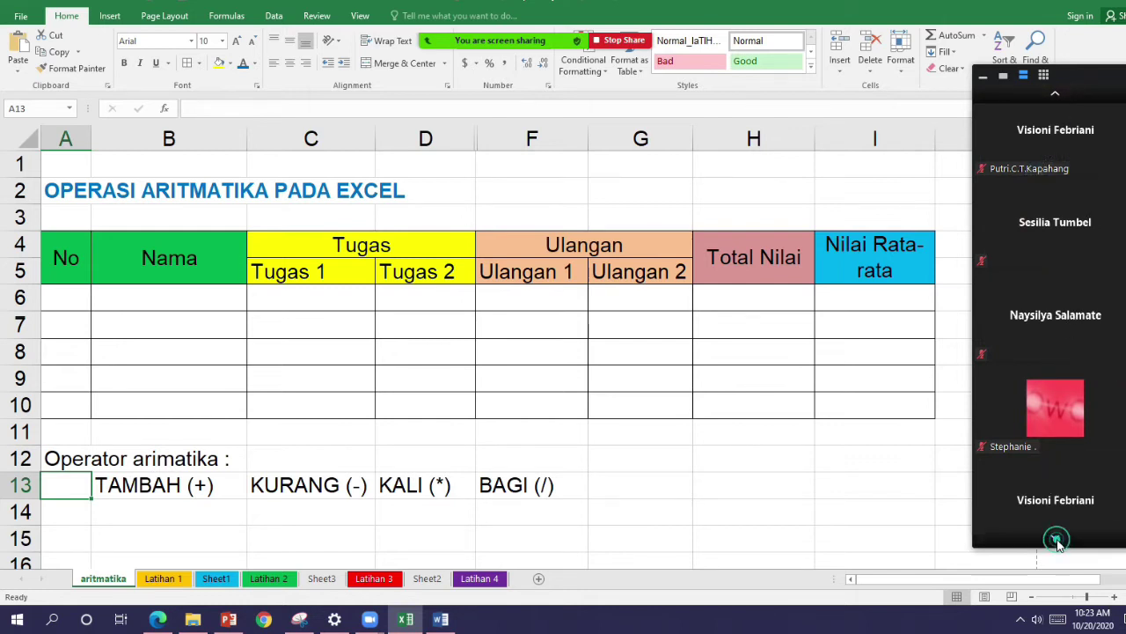
{"action": "left_click", "coordinate": [1058, 92]}
{"action": "left_click", "coordinate": [1059, 92]}
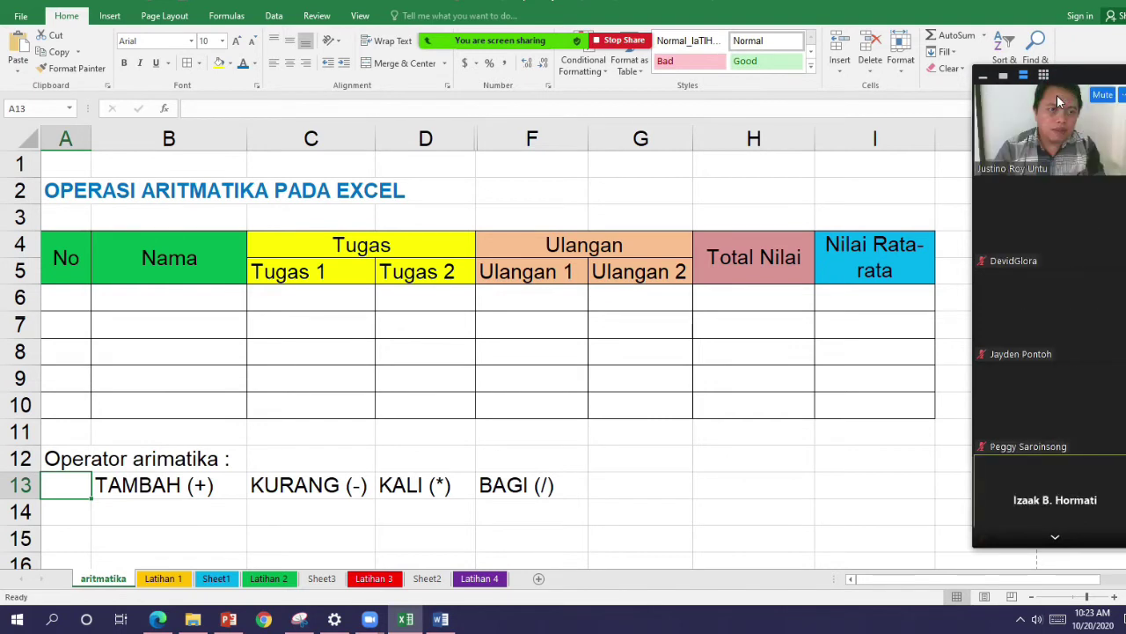
{"action": "left_click", "coordinate": [729, 479]}
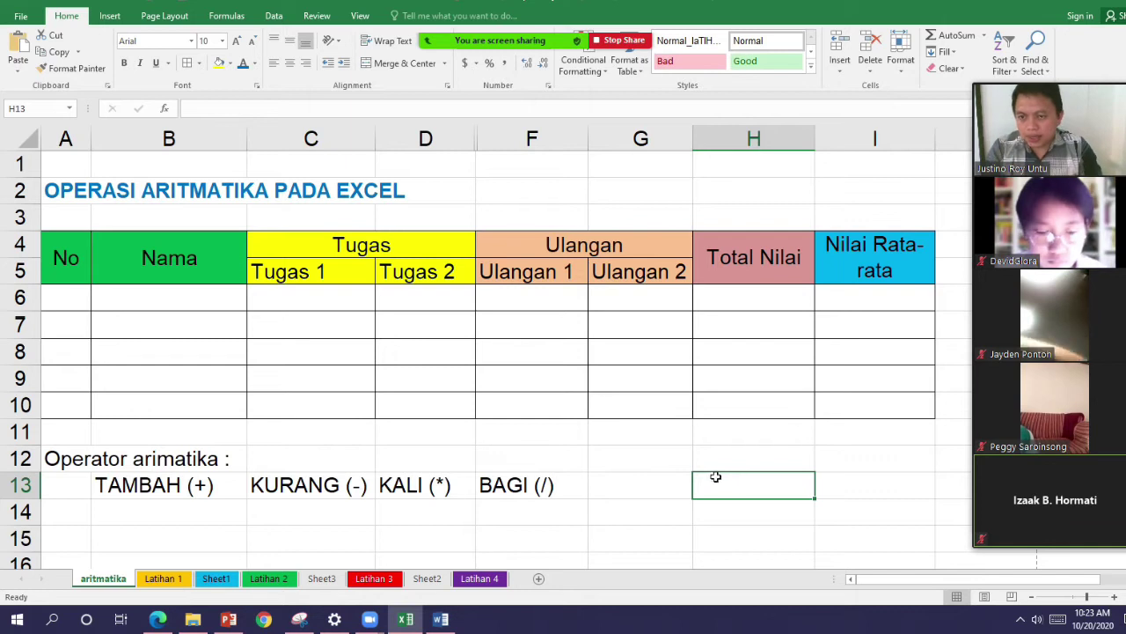
Point out the sheet's columns and rows by selecting columns A to D and rows 1, 2, 3, 5 and 6 one at a time.
{"action": "left_click", "coordinate": [69, 136]}
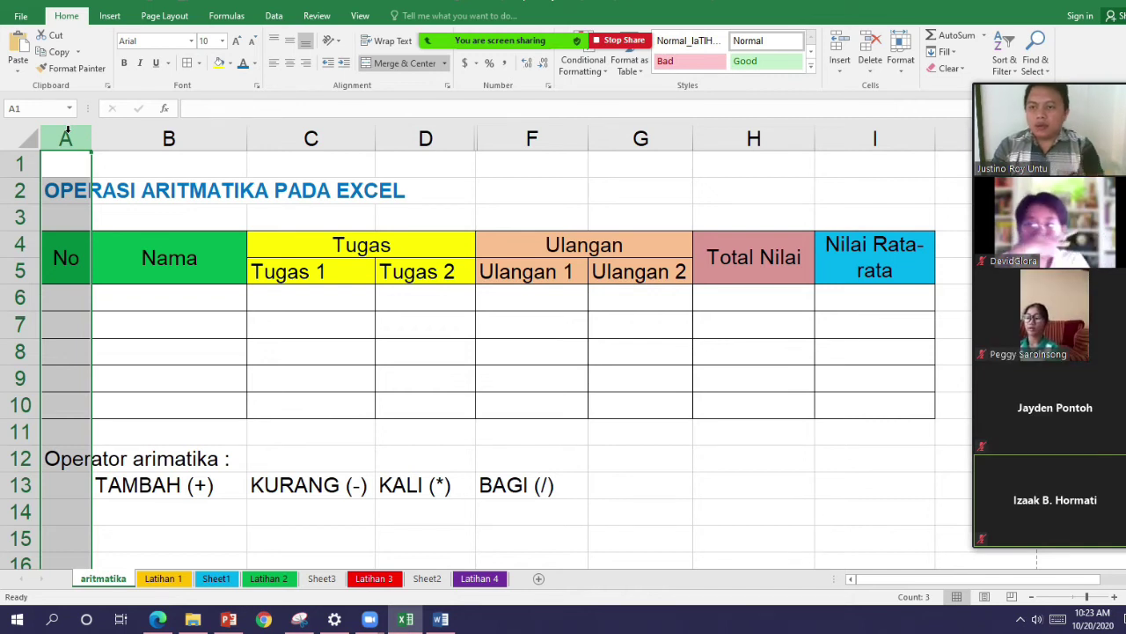
{"action": "left_click", "coordinate": [141, 134]}
{"action": "left_click", "coordinate": [360, 132]}
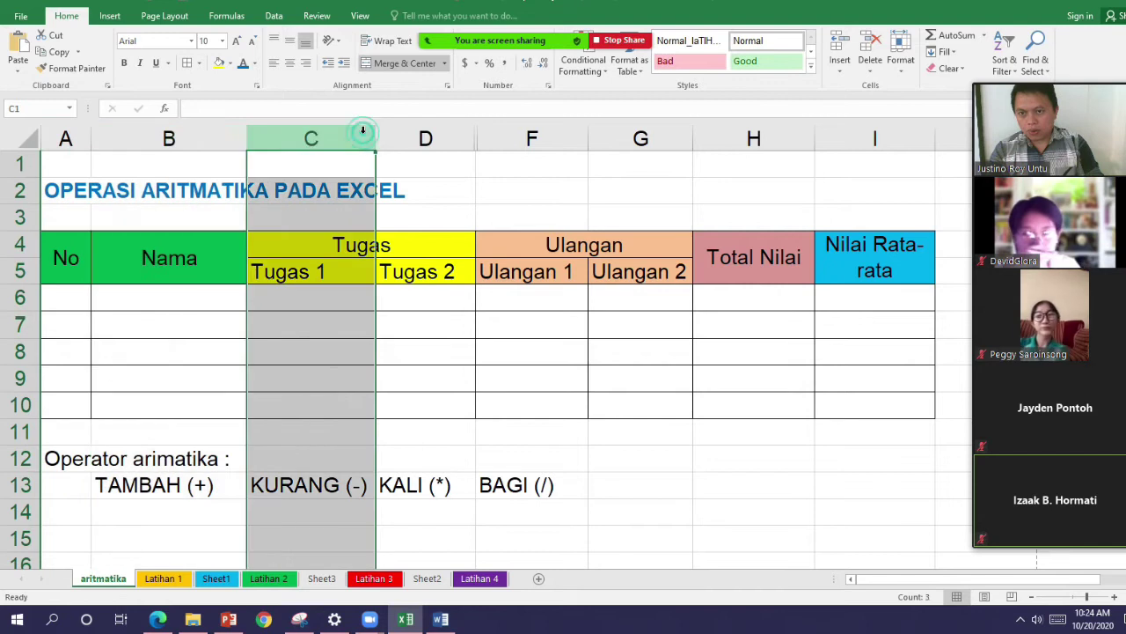
{"action": "left_click", "coordinate": [402, 134]}
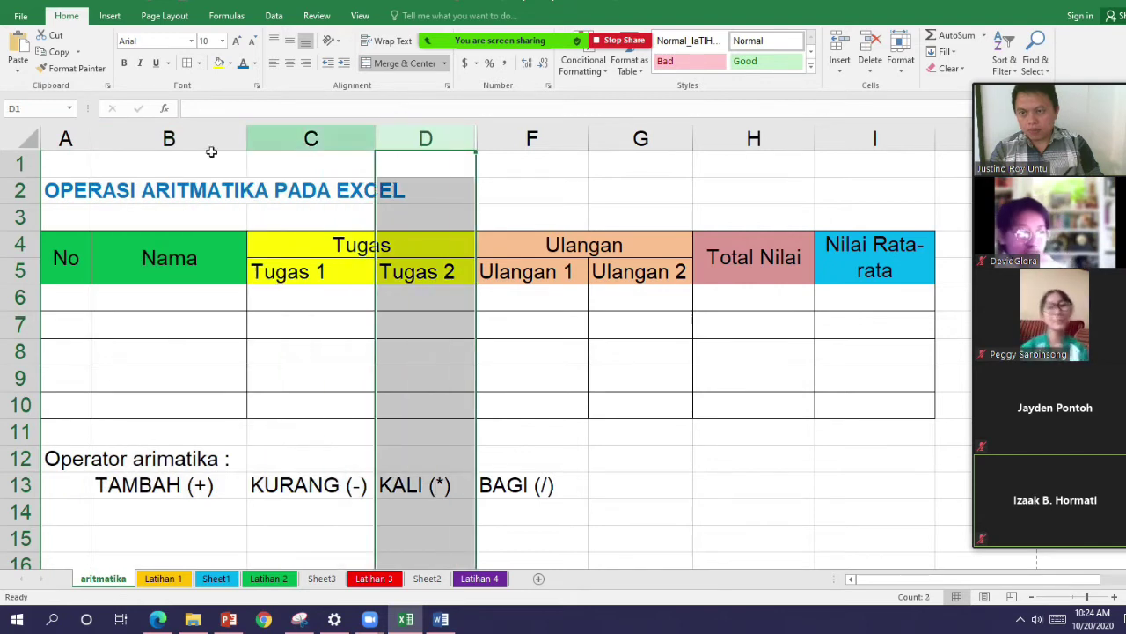
{"action": "left_click", "coordinate": [19, 165]}
{"action": "left_click", "coordinate": [14, 191]}
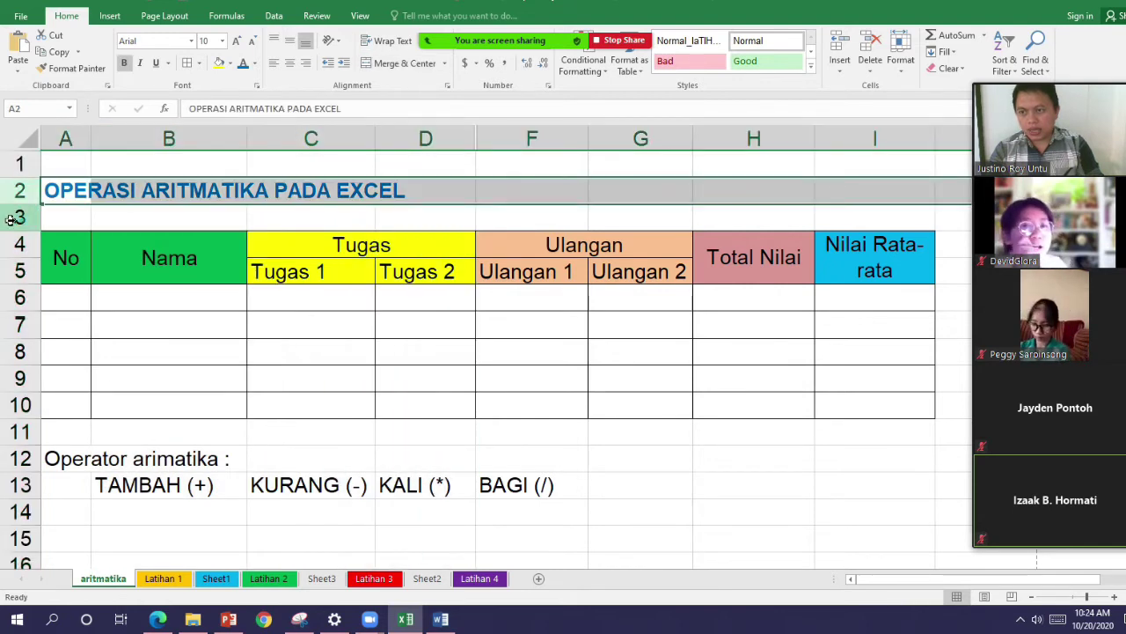
{"action": "left_click", "coordinate": [12, 218]}
{"action": "left_click", "coordinate": [13, 269]}
{"action": "left_click", "coordinate": [16, 297]}
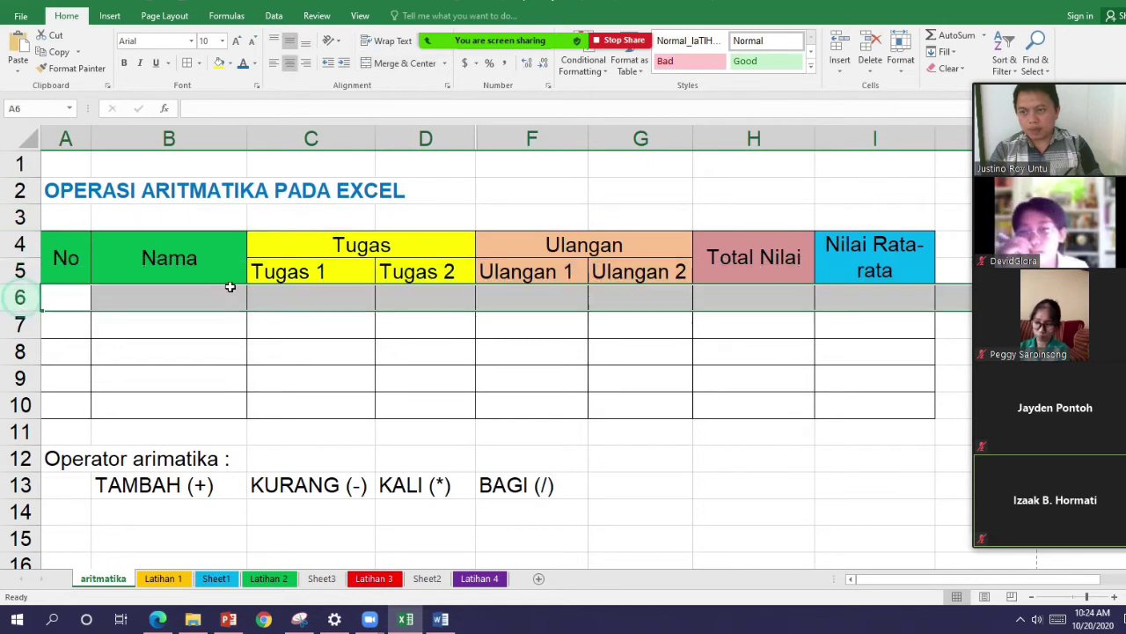
Select the Nama column B, and point out the table's extent by alternately selecting its first column A and last column I.
{"action": "left_click", "coordinate": [234, 136]}
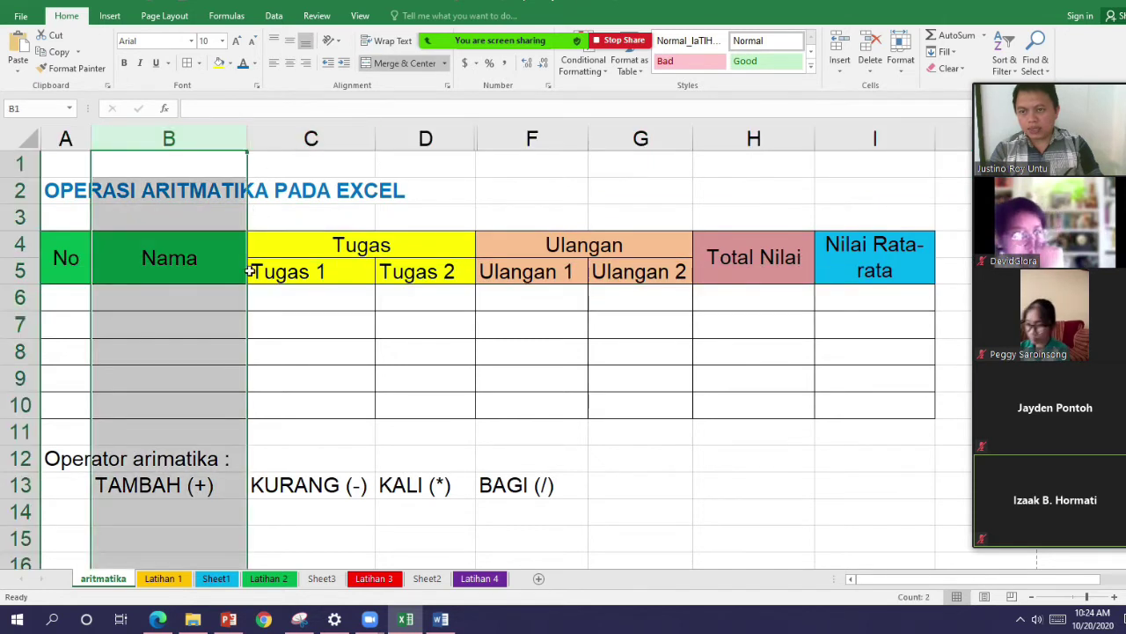
{"action": "left_click", "coordinate": [220, 337]}
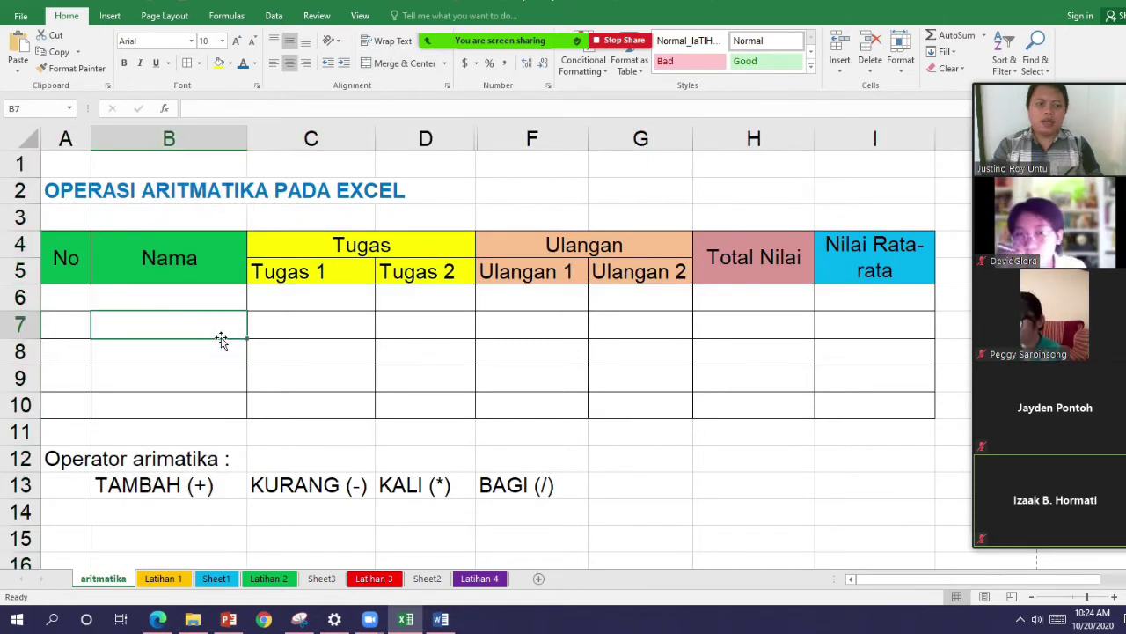
{"action": "left_click", "coordinate": [80, 132]}
{"action": "left_click", "coordinate": [904, 128]}
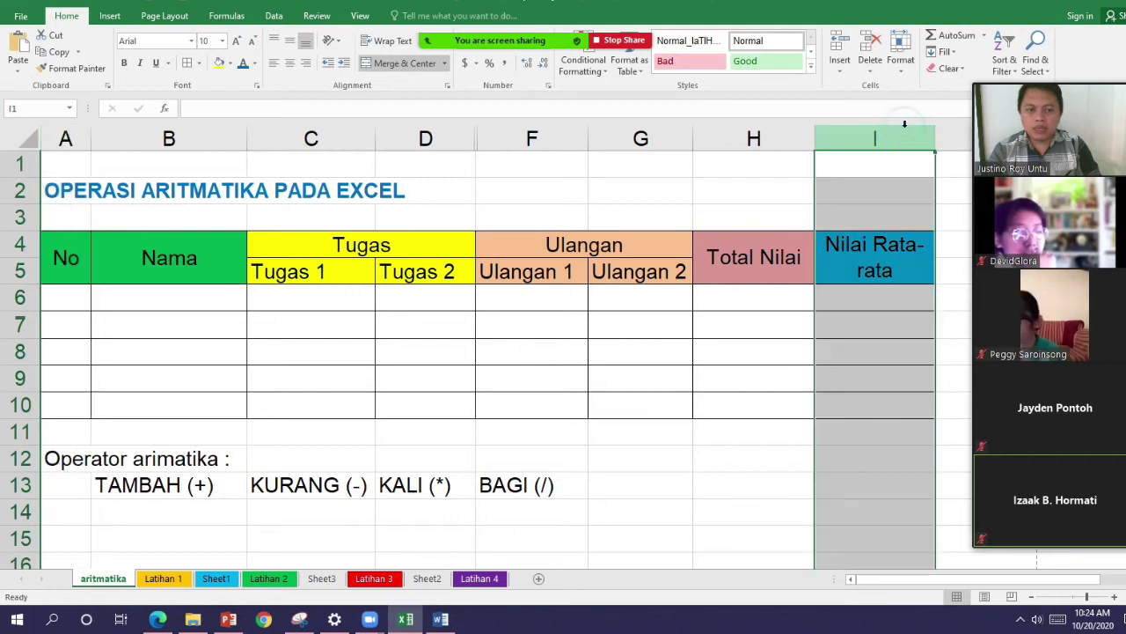
{"action": "left_click", "coordinate": [71, 133]}
{"action": "left_click", "coordinate": [864, 133]}
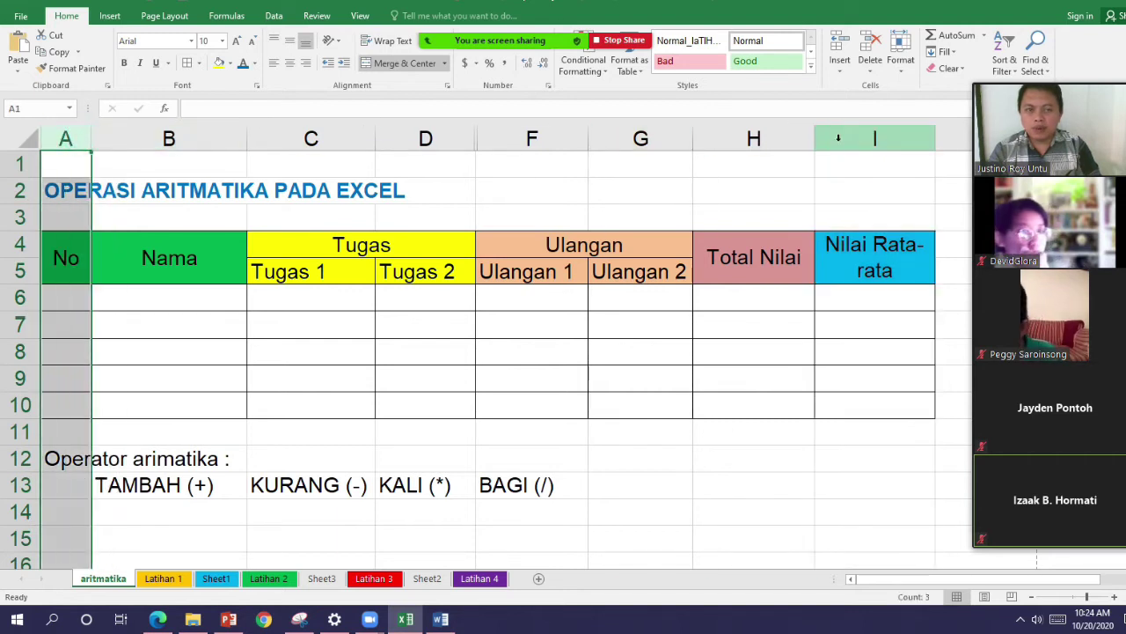
Point out the Tugas 2 and Ulangan 1 columns by selecting columns D and F one after the other.
{"action": "left_click", "coordinate": [672, 373]}
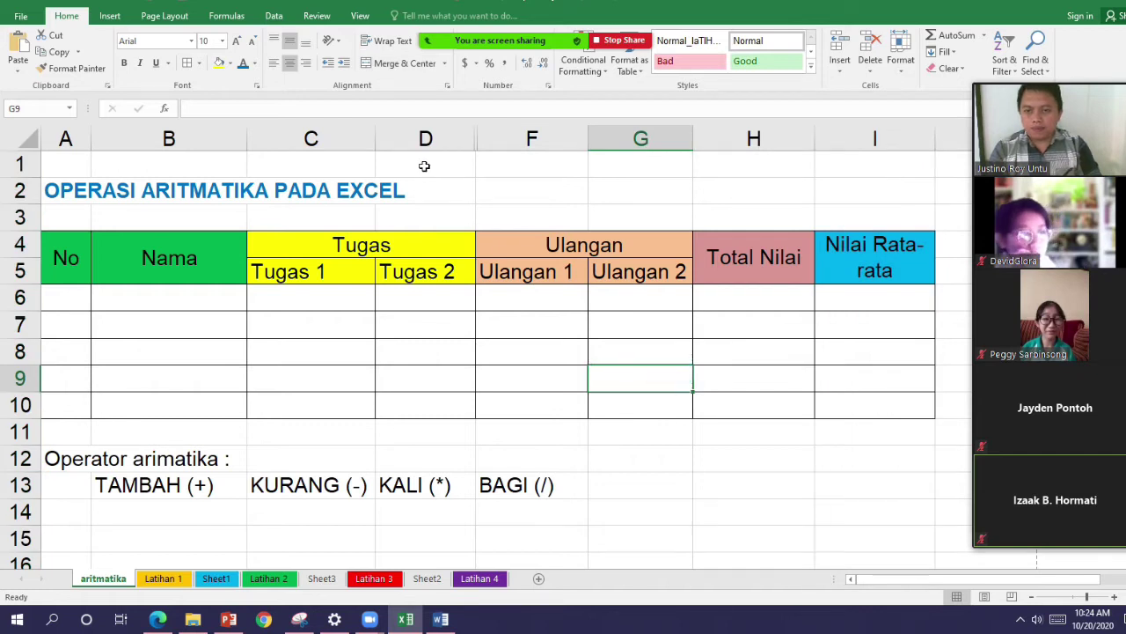
{"action": "left_click", "coordinate": [429, 136]}
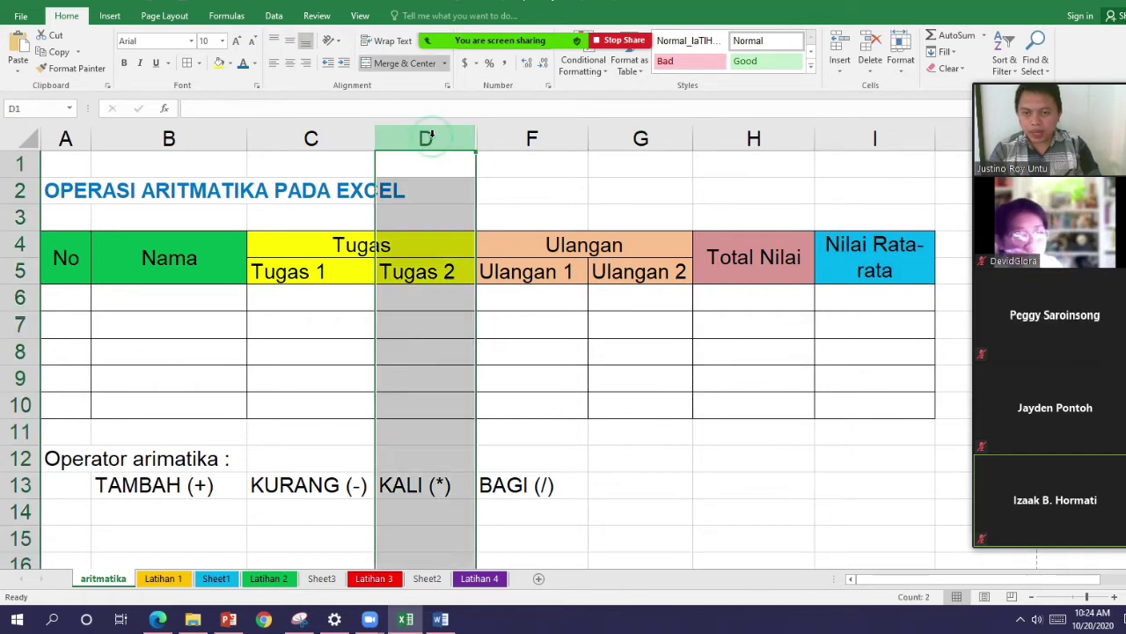
{"action": "left_click", "coordinate": [516, 133]}
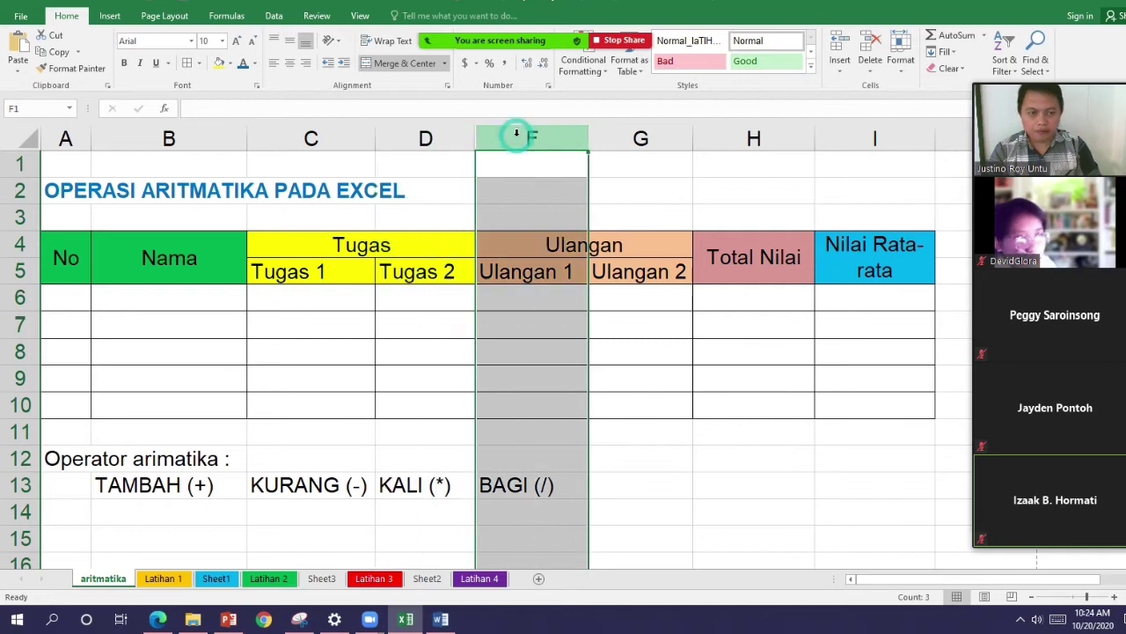
{"action": "key", "text": "ctrl"}
{"action": "key", "text": "ctrl"}
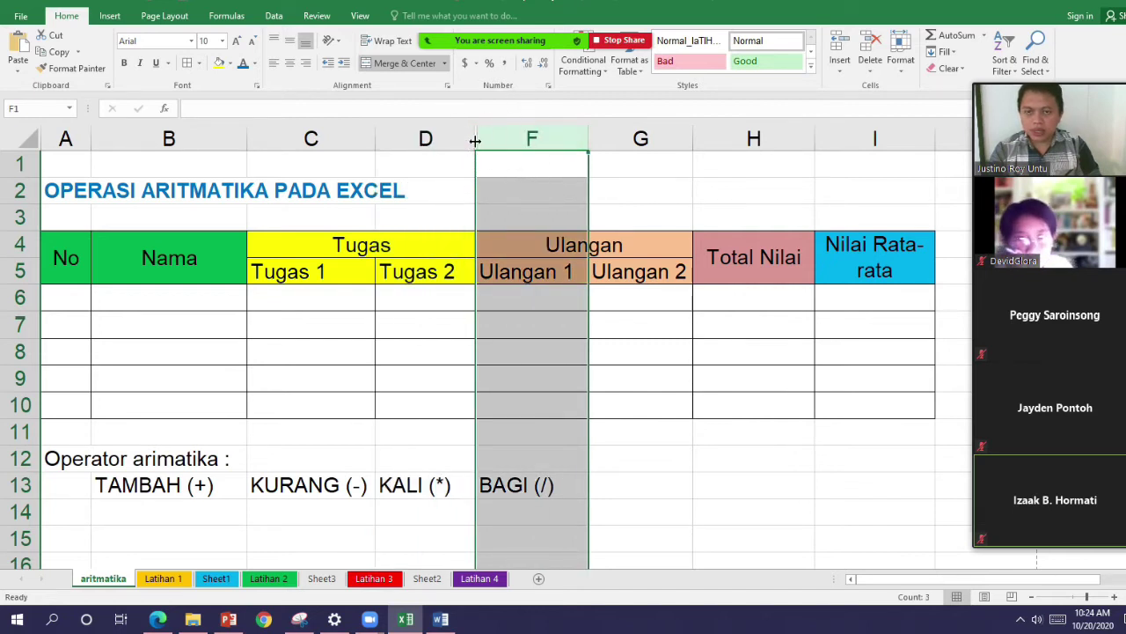
{"action": "left_click", "coordinate": [438, 198]}
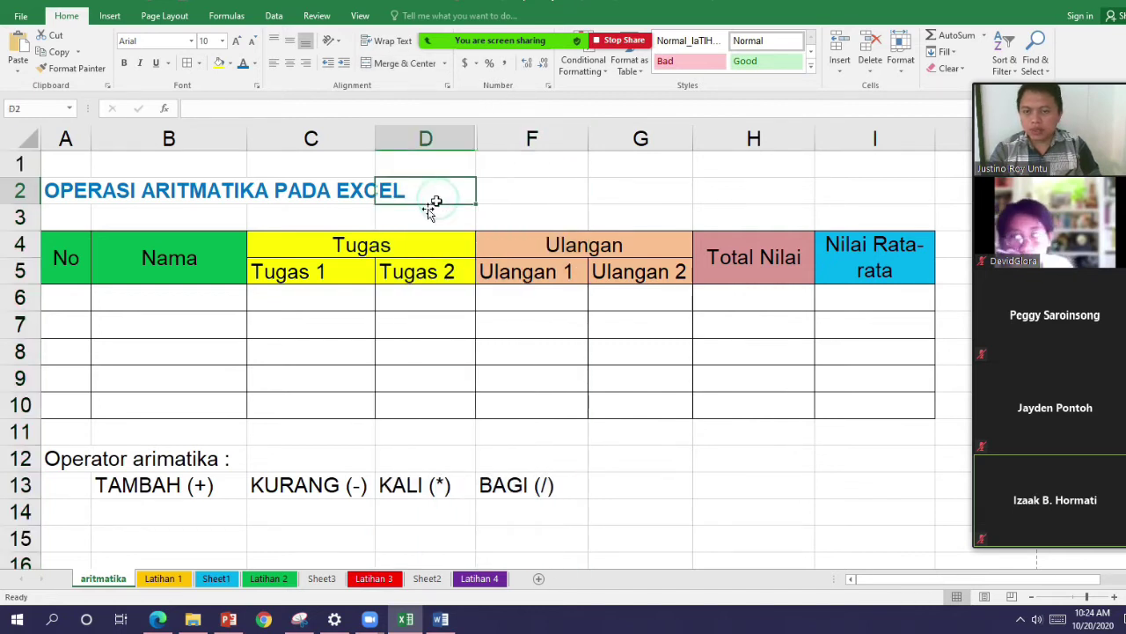
Number the table rows 1 to 5 in cells A6 to A10 of the No column.
{"action": "left_click", "coordinate": [78, 264]}
{"action": "left_click", "coordinate": [76, 294]}
{"action": "key", "text": "ctrl"}
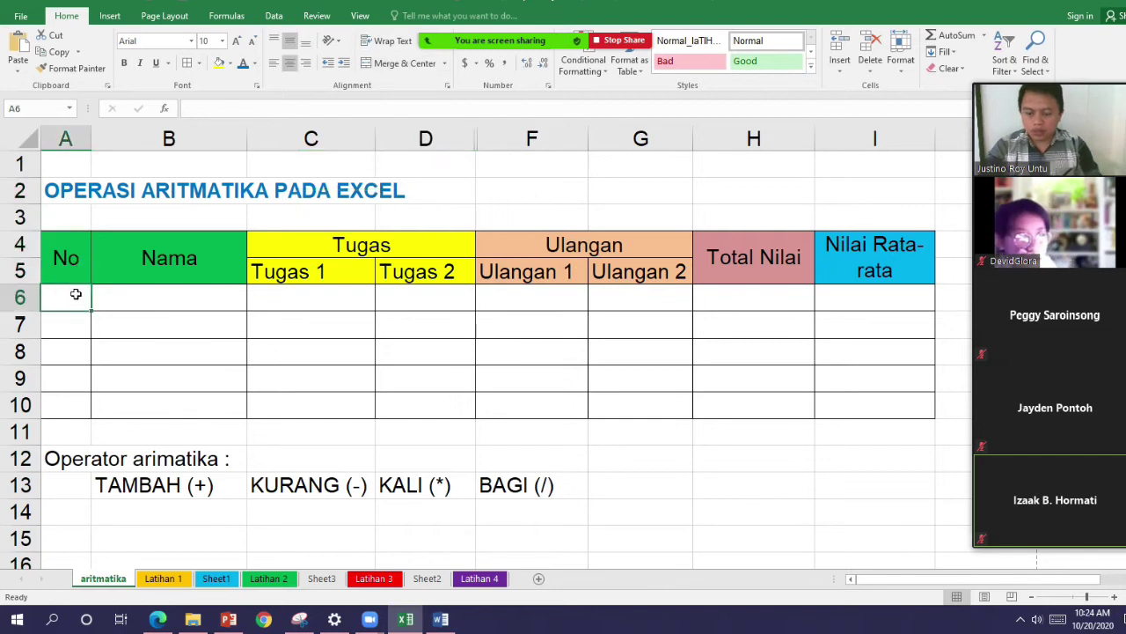
{"action": "type", "text": "1"}
{"action": "key", "text": "Return"}
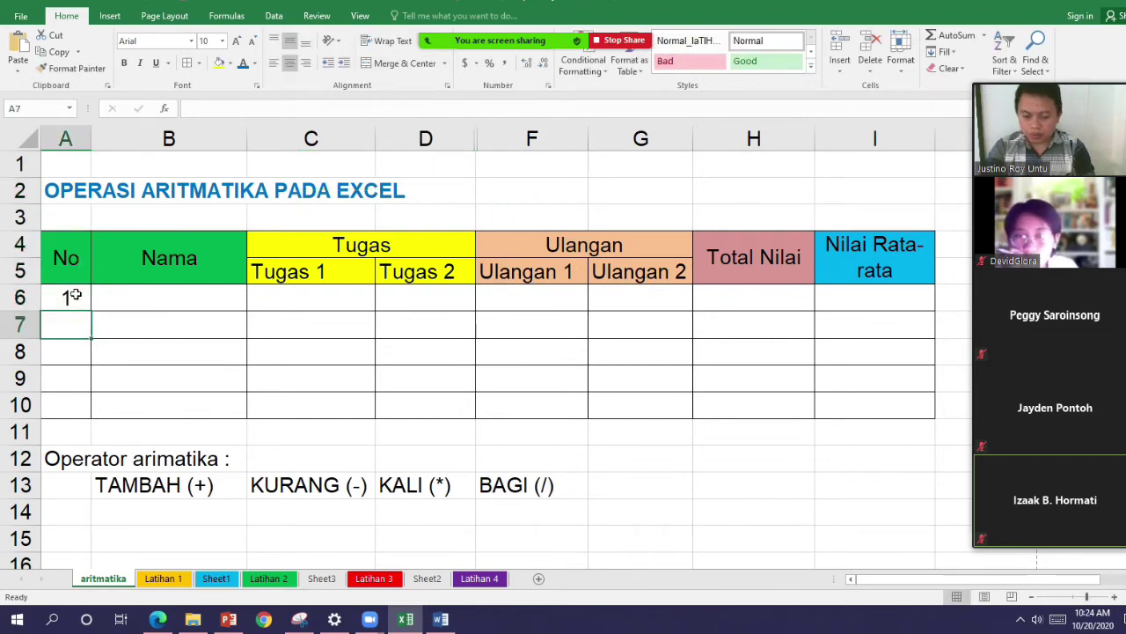
{"action": "type", "text": "2"}
{"action": "key", "text": "Return"}
{"action": "type", "text": "3"}
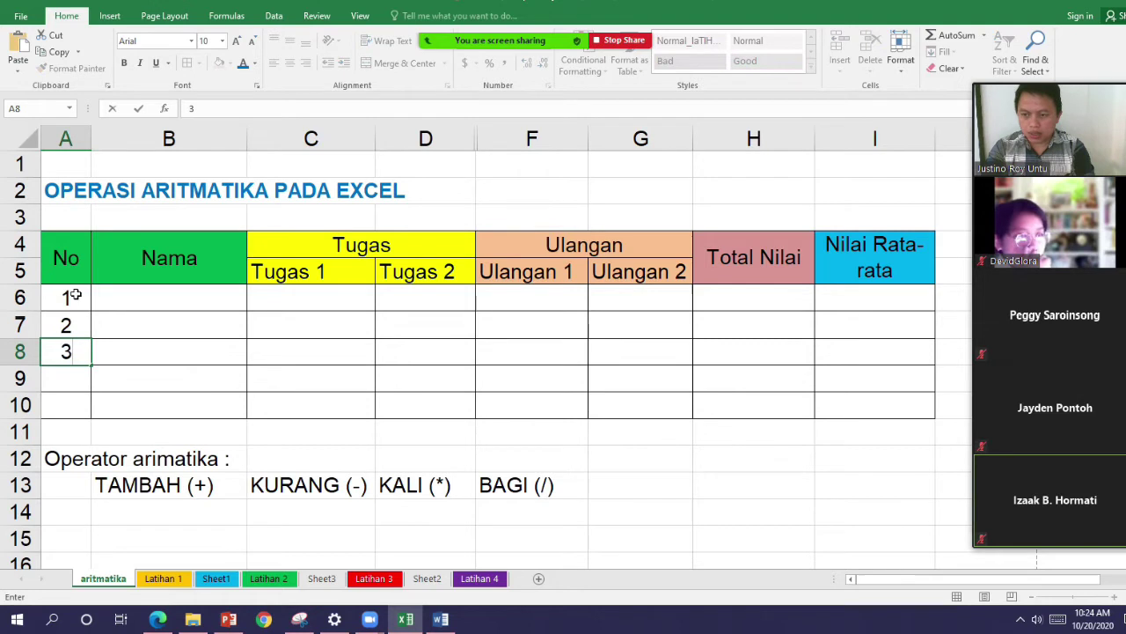
{"action": "key", "text": "Return"}
{"action": "type", "text": "4"}
{"action": "key", "text": "Return"}
{"action": "type", "text": "5"}
{"action": "key", "text": "Return"}
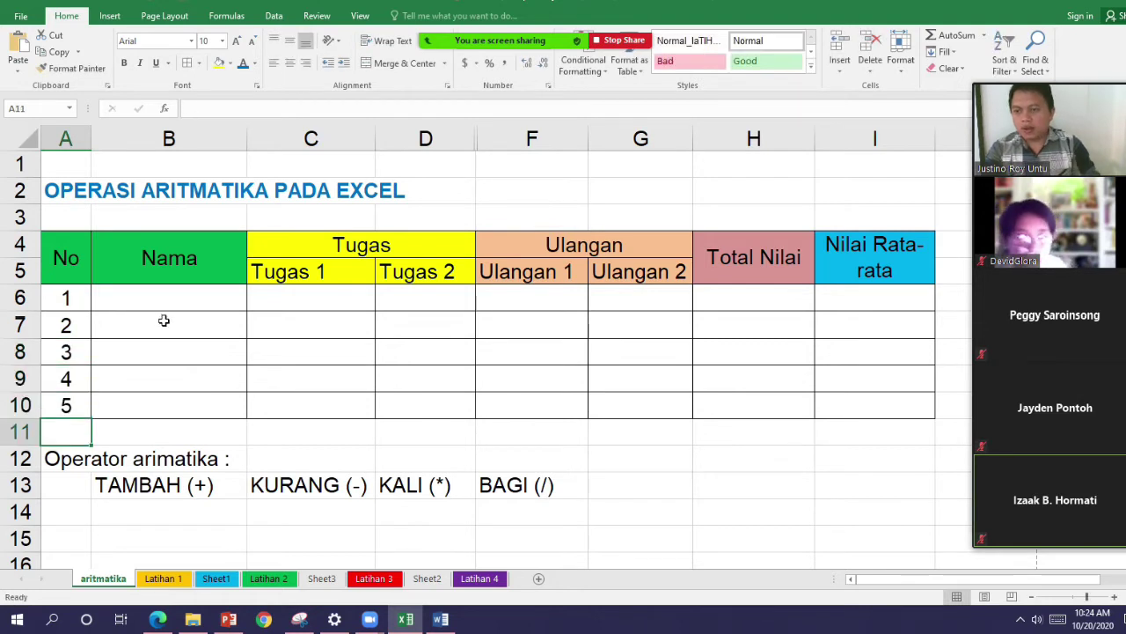
Enter the first student's first name in cell B6 of the Nama column, with a capital initial.
{"action": "left_click", "coordinate": [188, 305]}
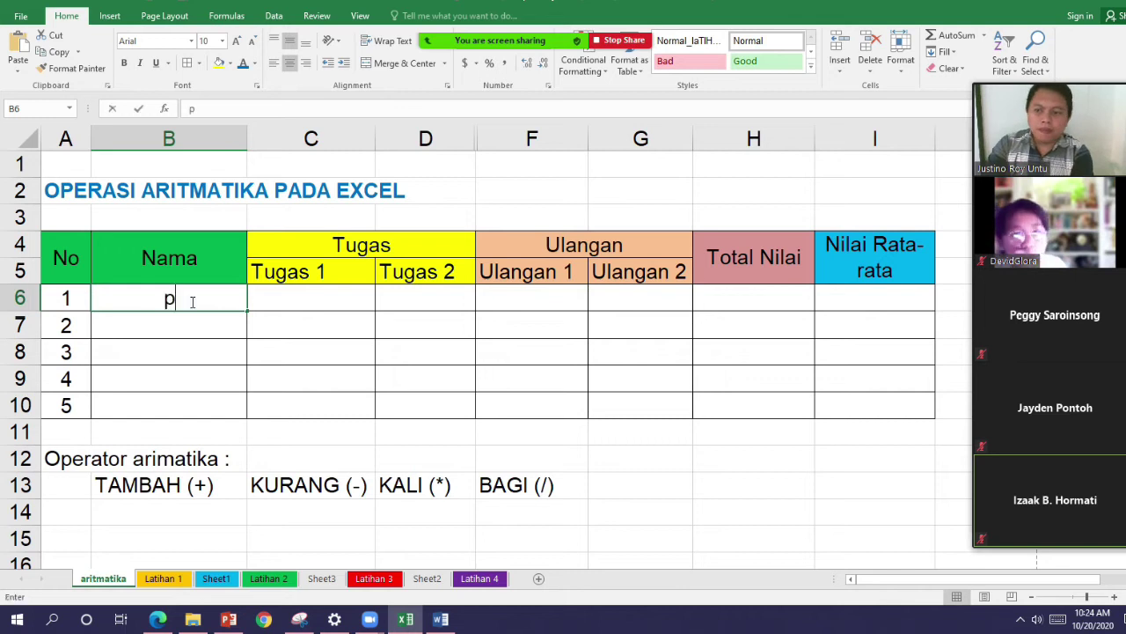
{"action": "type", "text": "peggy"}
{"action": "key", "text": "Return"}
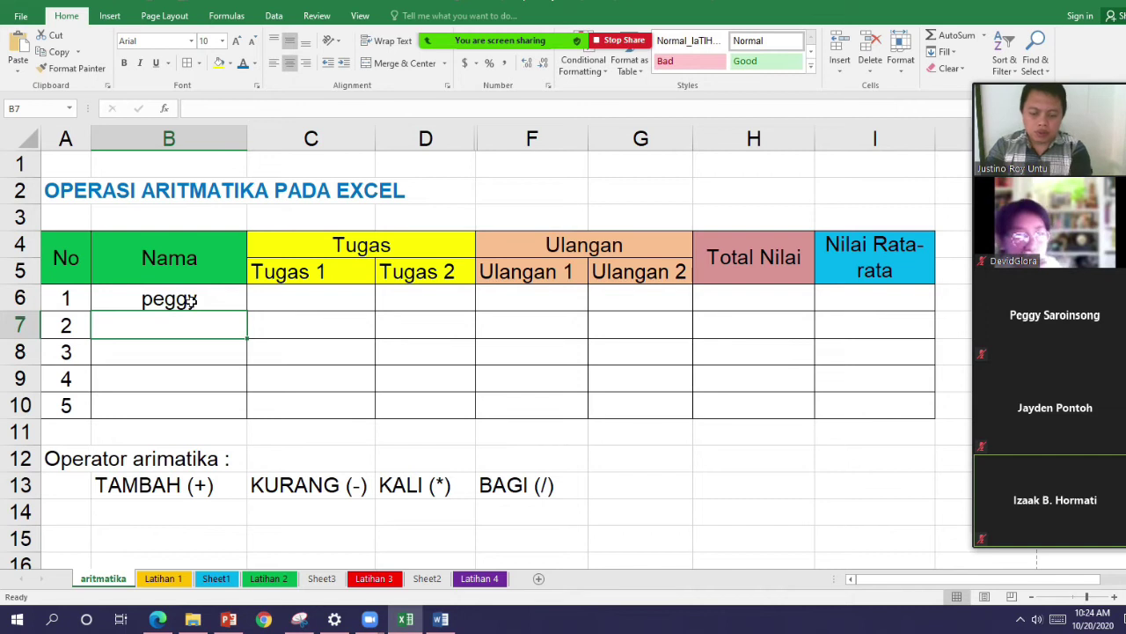
{"action": "left_click", "coordinate": [190, 301]}
{"action": "type", "text": "Peggy"}
{"action": "key", "text": "Return"}
Enter the second and third students' first names in cells B7 and B8.
{"action": "type", "text": "Devid"}
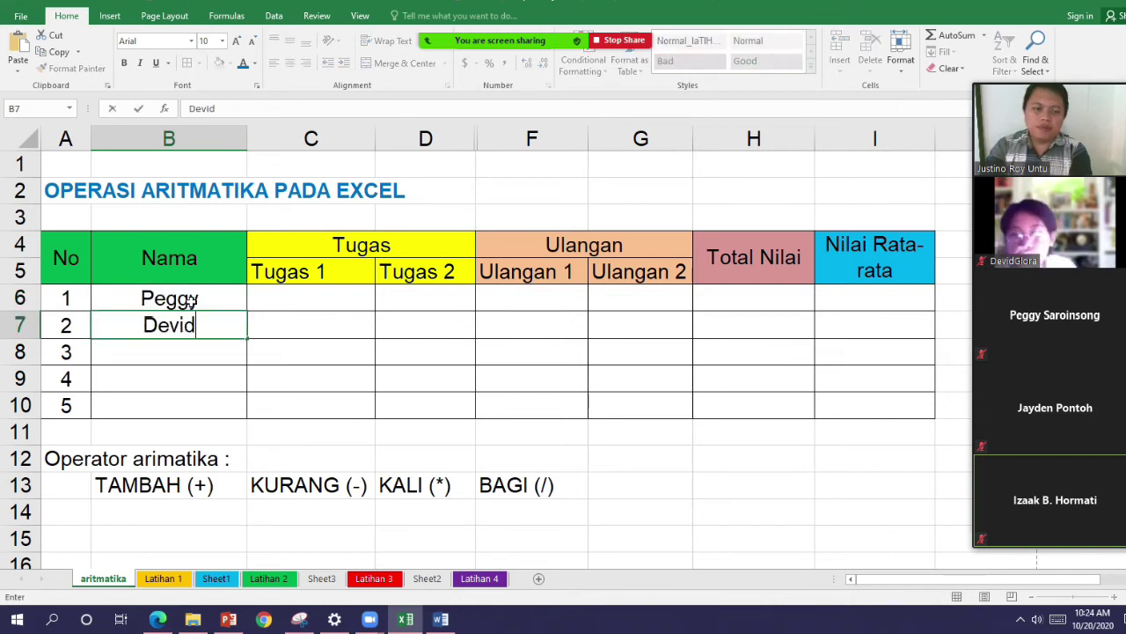
{"action": "key", "text": "Return"}
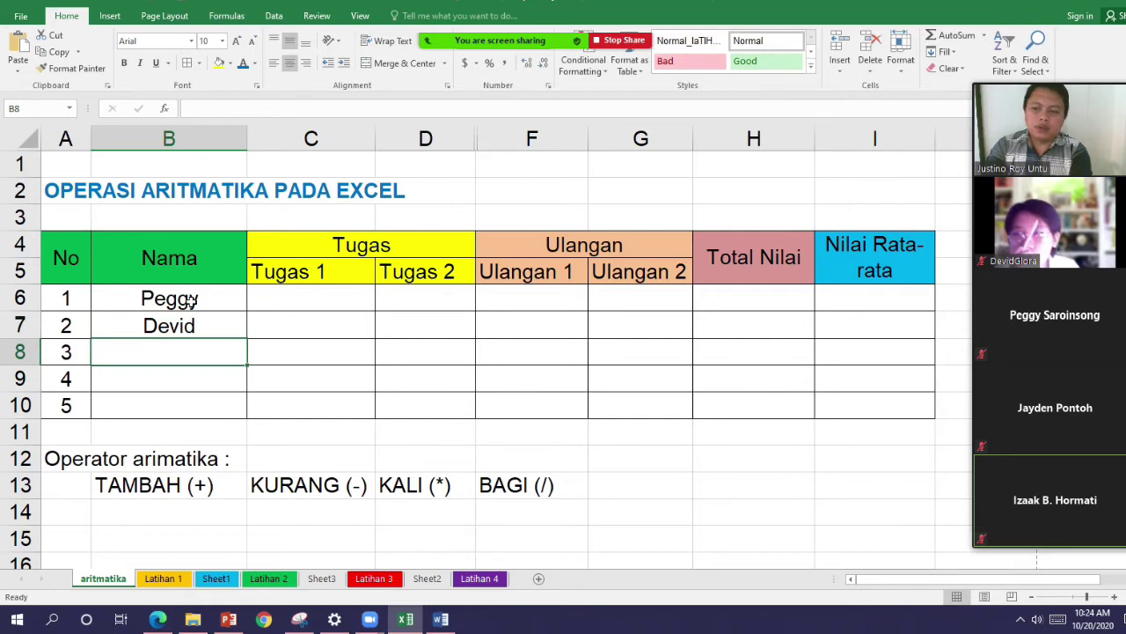
{"action": "type", "text": "Izaak"}
{"action": "key", "text": "Return"}
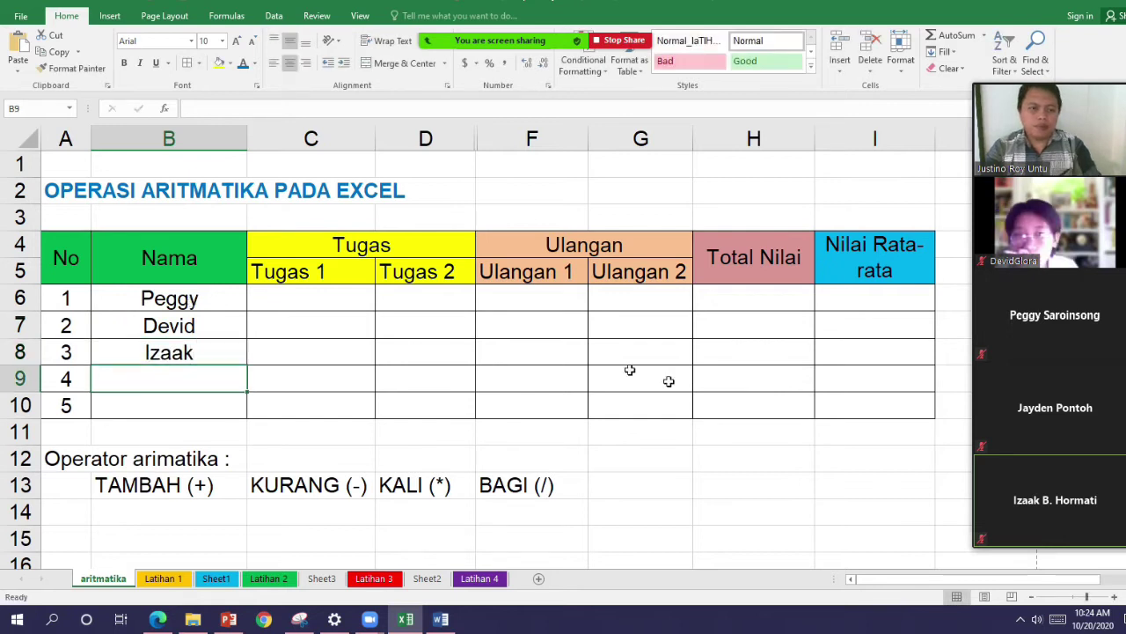
Enter the first names of two more students from the meeting's participant thumbnails in cells B9 and B10.
{"action": "left_click", "coordinate": [1057, 538]}
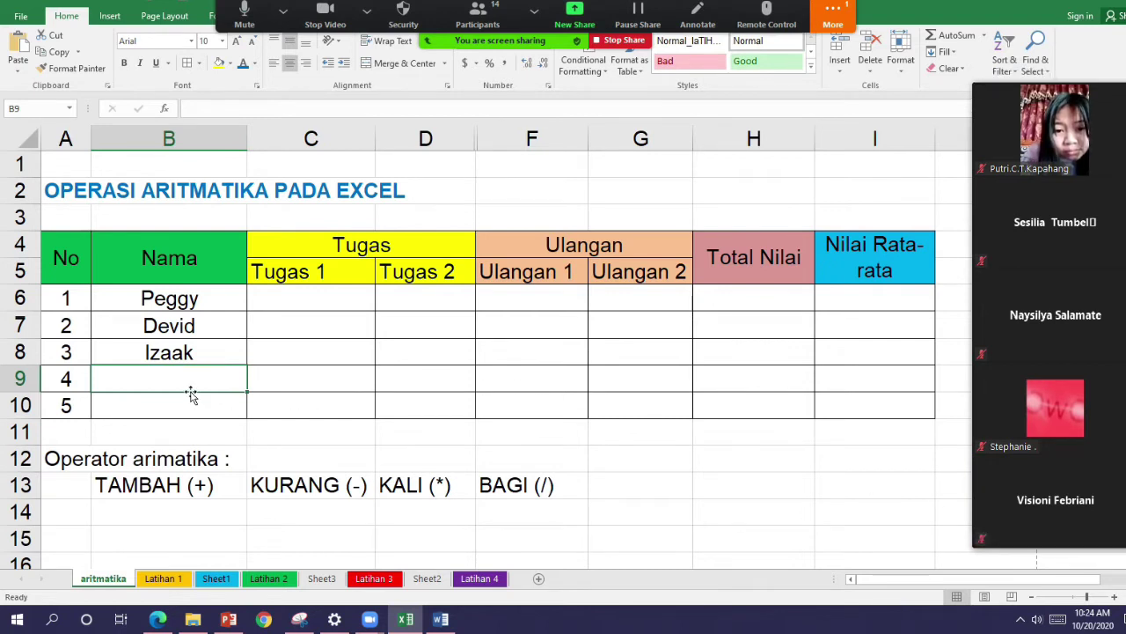
{"action": "type", "text": "Put"}
{"action": "key", "text": "Return"}
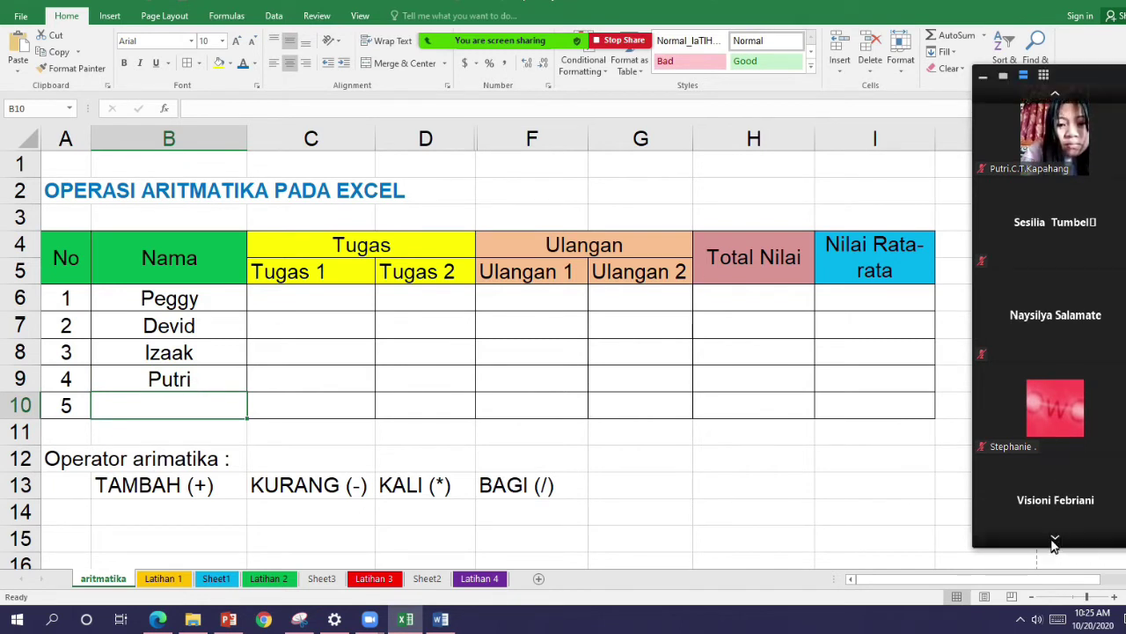
{"action": "left_click", "coordinate": [1052, 538]}
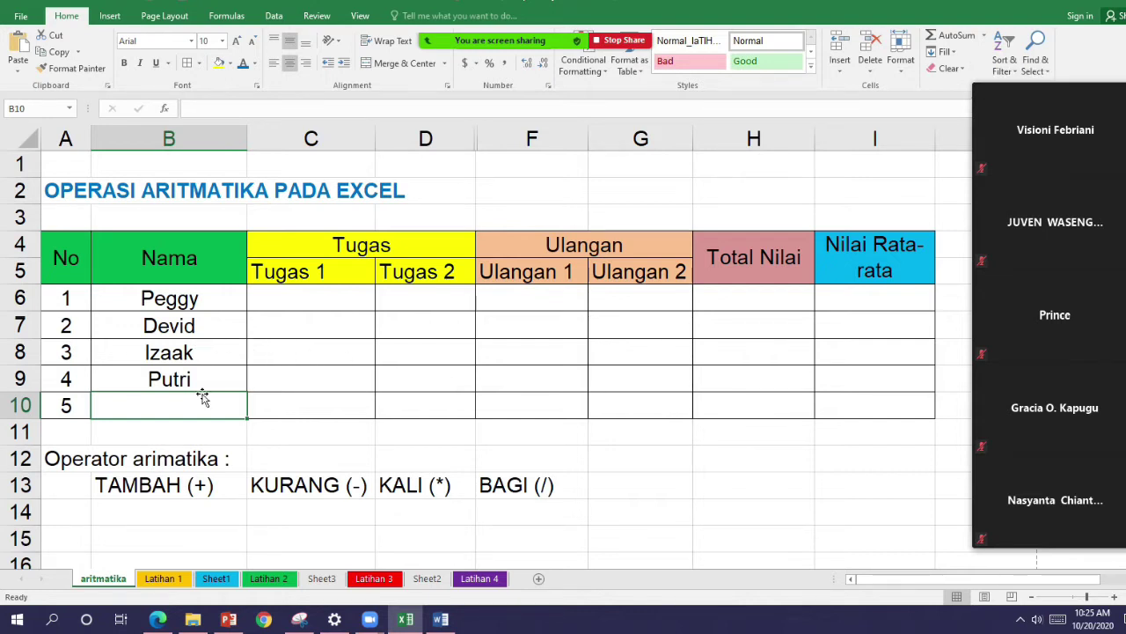
{"action": "type", "text": "Prince"}
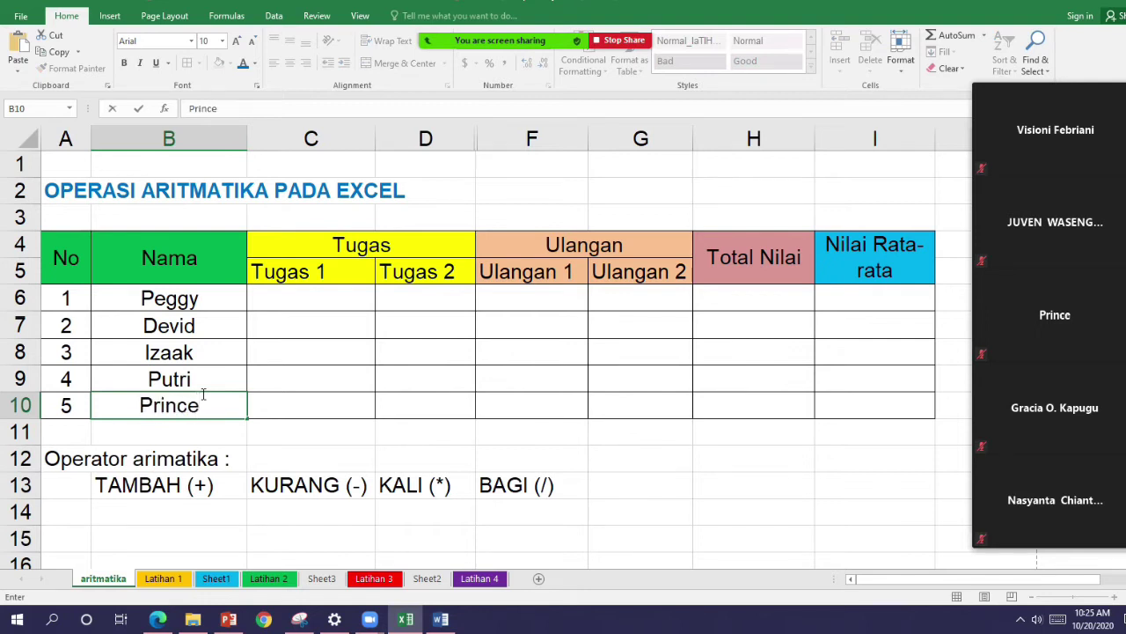
{"action": "key", "text": "Return"}
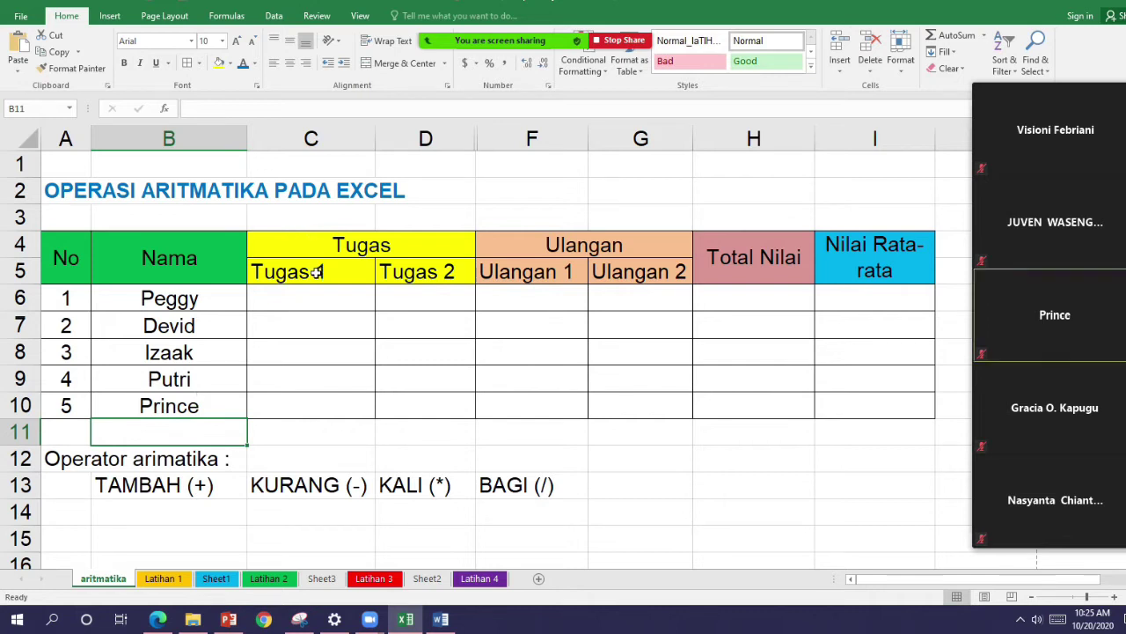
Look through the Zoom participant thumbnails from the first group to the last.
{"action": "mouse_move", "coordinate": [1094, 118]}
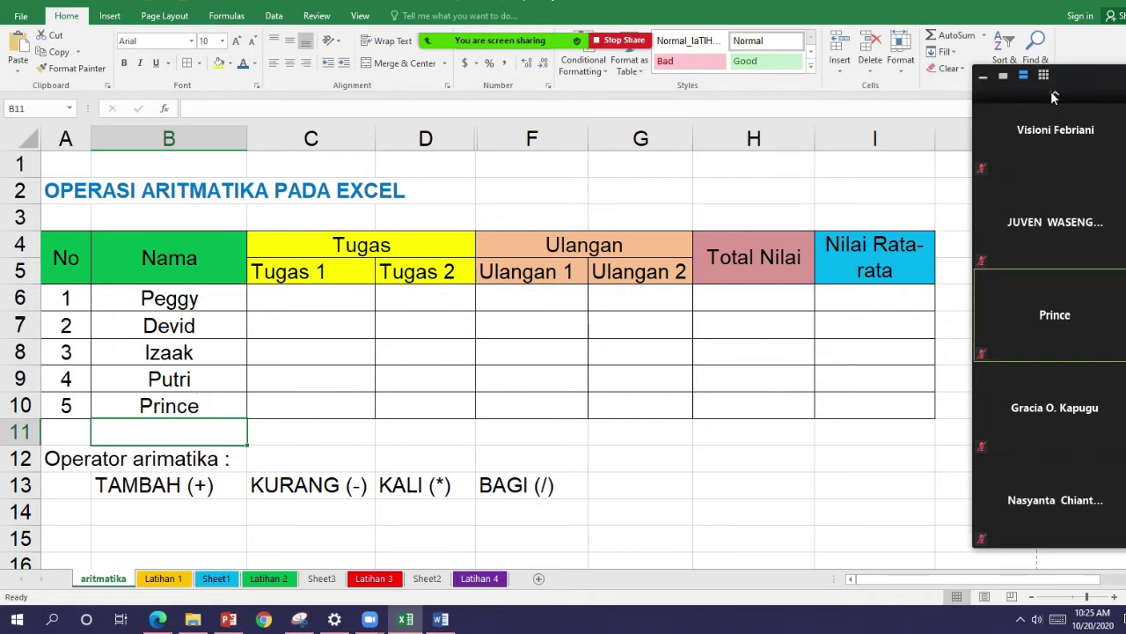
{"action": "left_click", "coordinate": [1053, 96]}
{"action": "left_click", "coordinate": [1055, 96]}
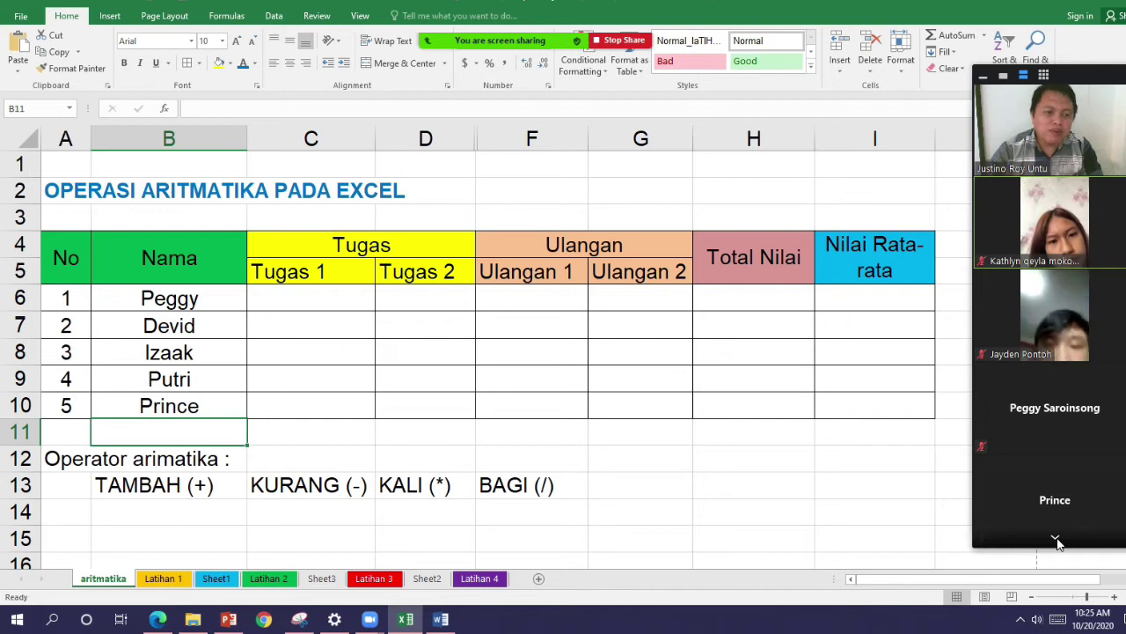
{"action": "left_click", "coordinate": [1056, 539]}
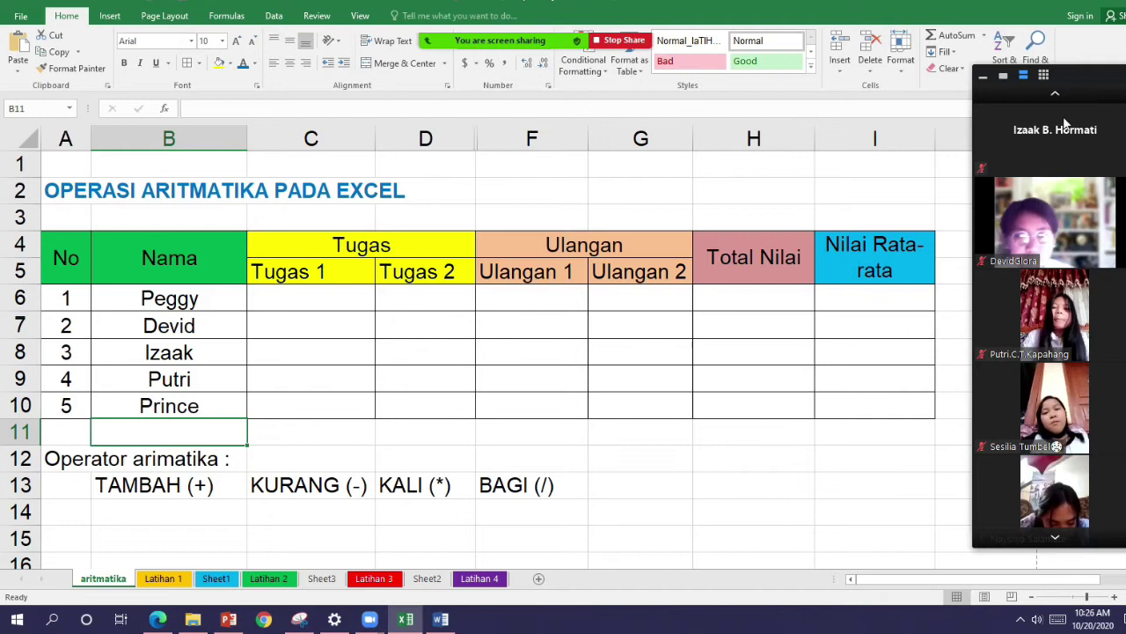
{"action": "left_click", "coordinate": [1053, 538]}
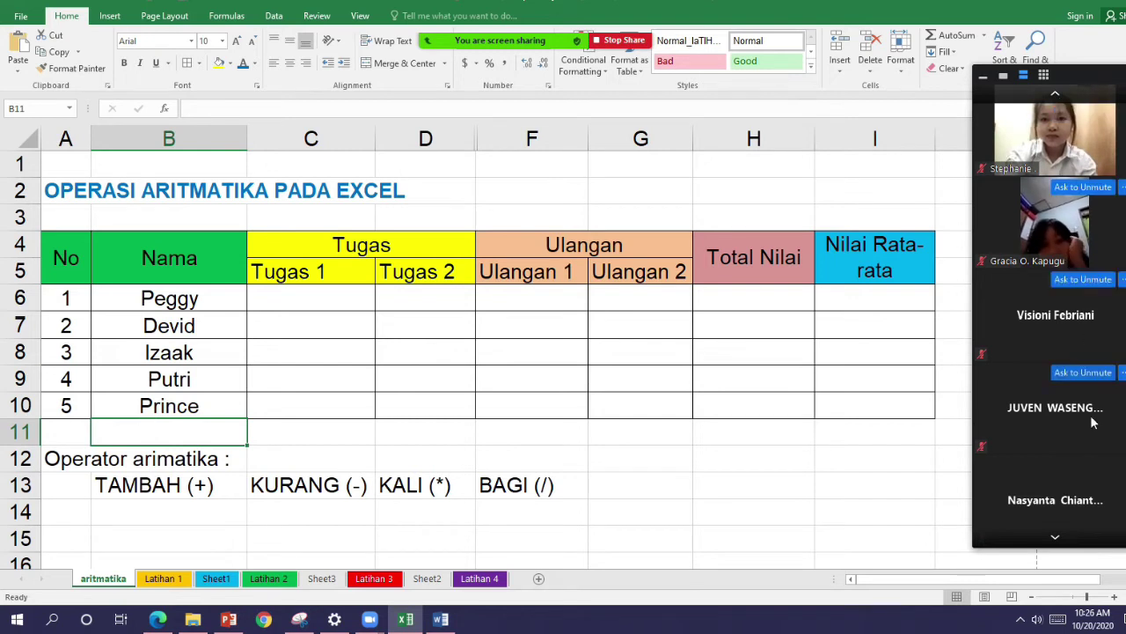
{"action": "left_click", "coordinate": [1060, 543]}
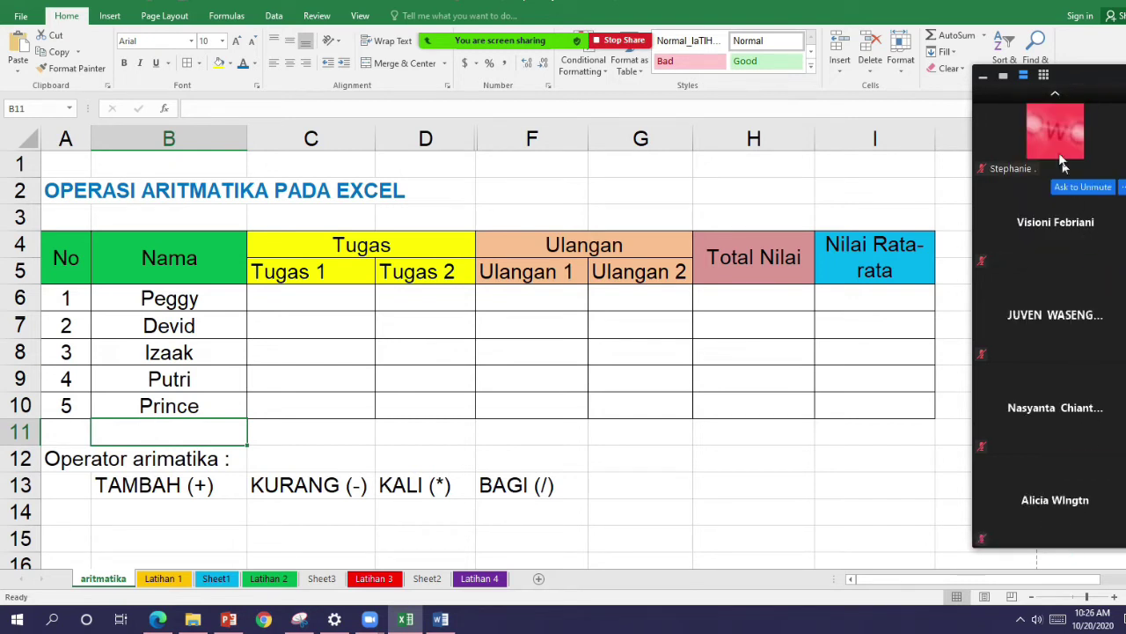
Enter the Tugas 1 grades 80, 0, 100, 100 and 50 in cells C6 to C10.
{"action": "left_click", "coordinate": [312, 299]}
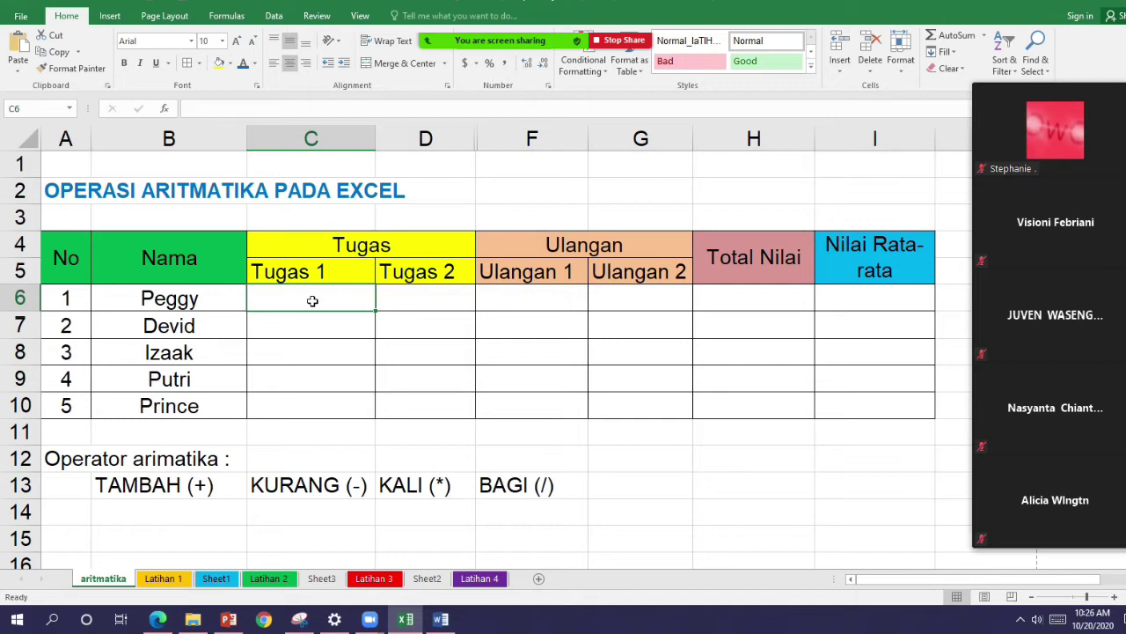
{"action": "type", "text": "80"}
{"action": "key", "text": "Return"}
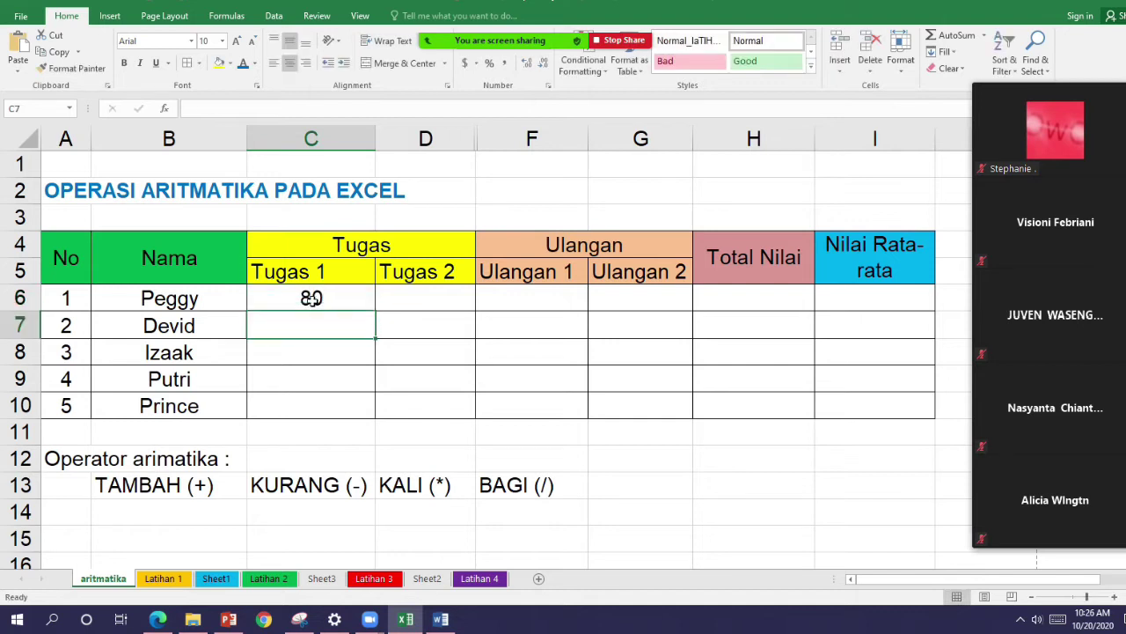
{"action": "type", "text": "0"}
{"action": "key", "text": "Return"}
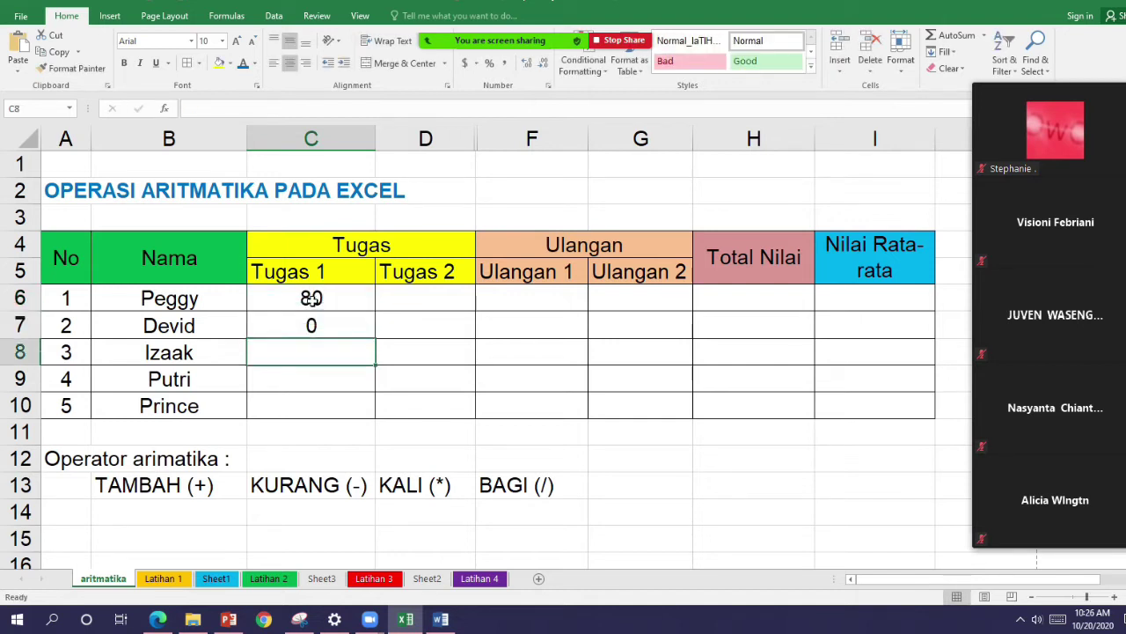
{"action": "type", "text": "100"}
{"action": "key", "text": "Return"}
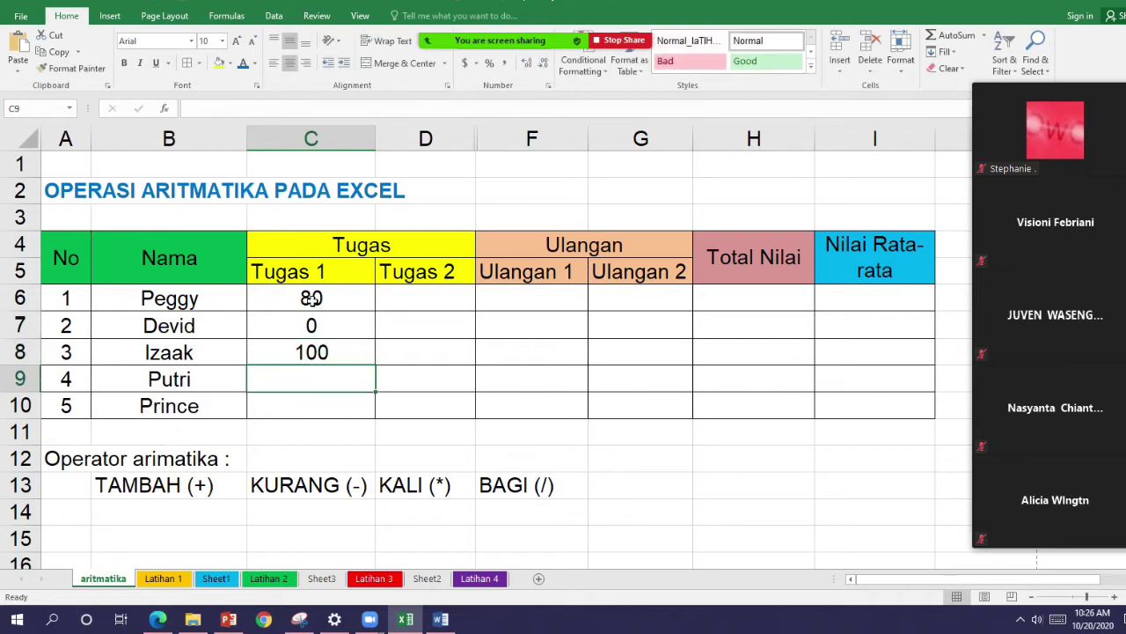
{"action": "type", "text": "100"}
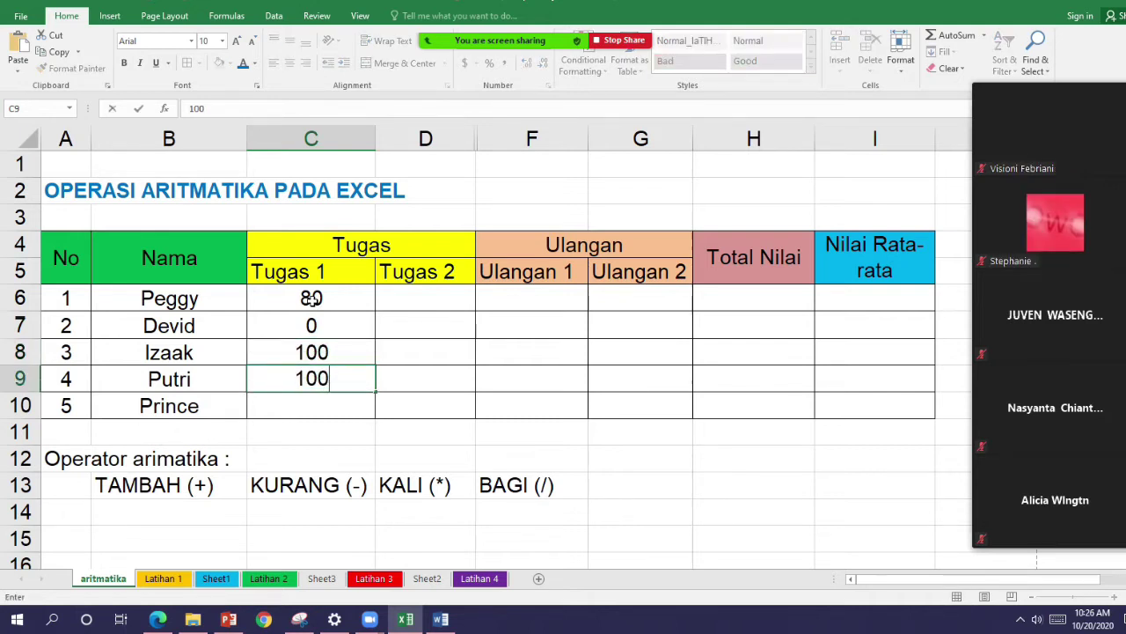
{"action": "key", "text": "Return"}
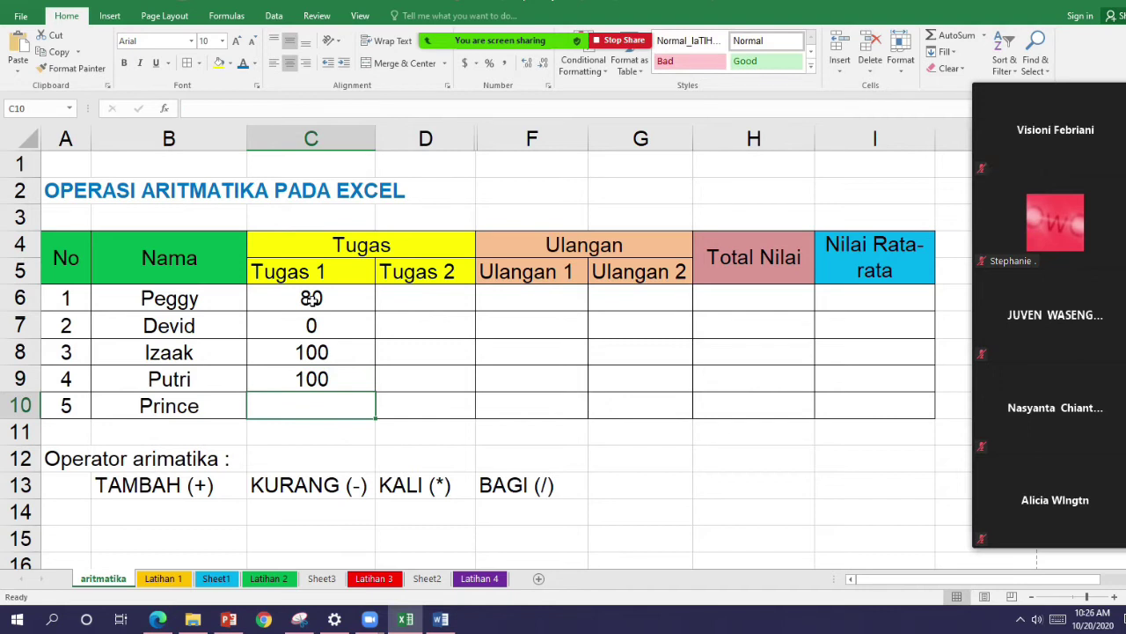
{"action": "type", "text": "8"}
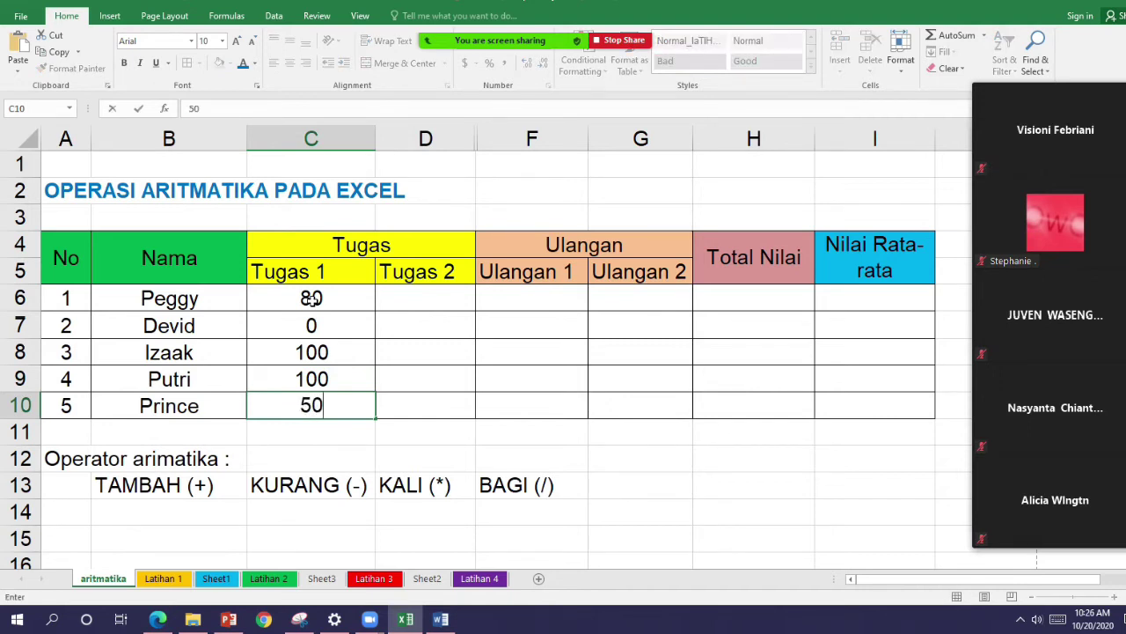
{"action": "key", "text": "Return"}
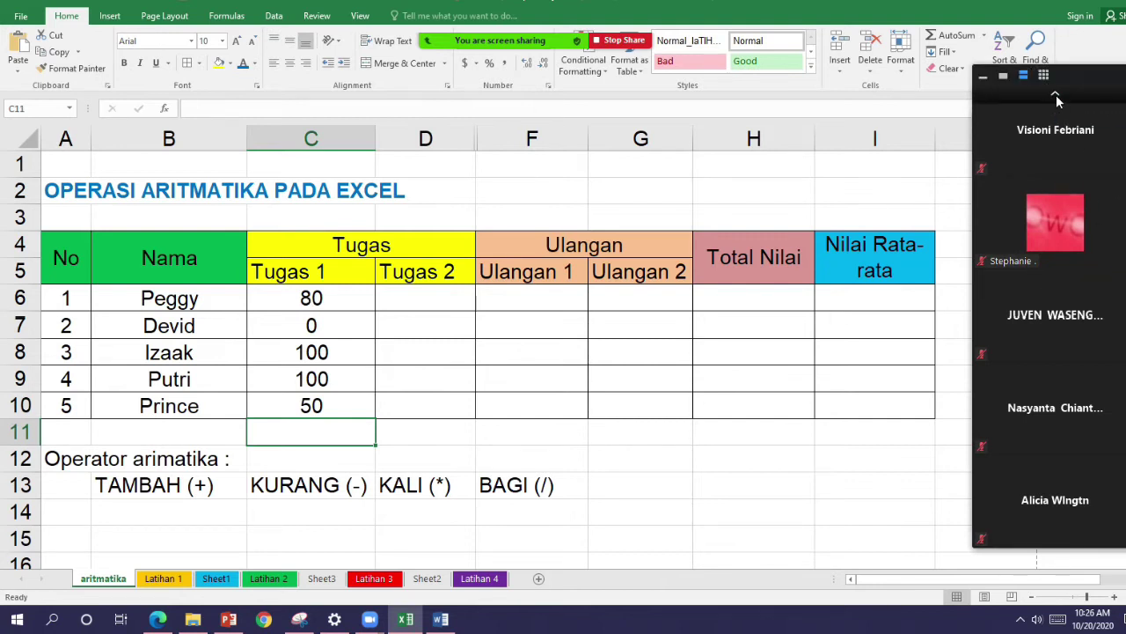
Return the Zoom participant thumbnails to the first group.
{"action": "left_click", "coordinate": [1055, 94]}
{"action": "left_click", "coordinate": [1055, 94]}
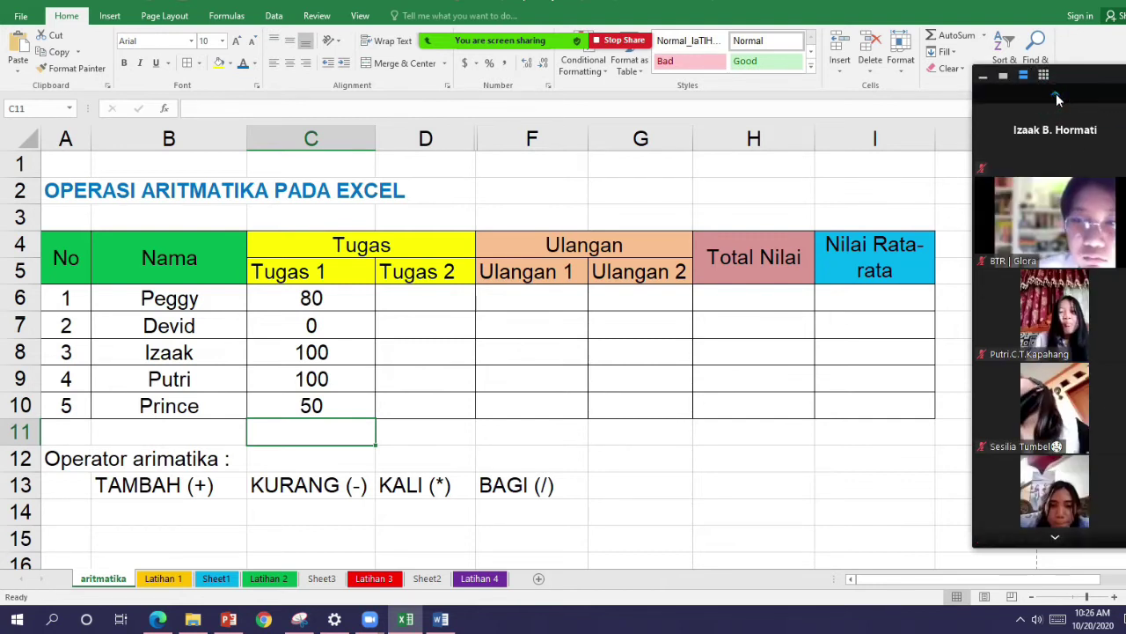
{"action": "left_click", "coordinate": [1056, 95]}
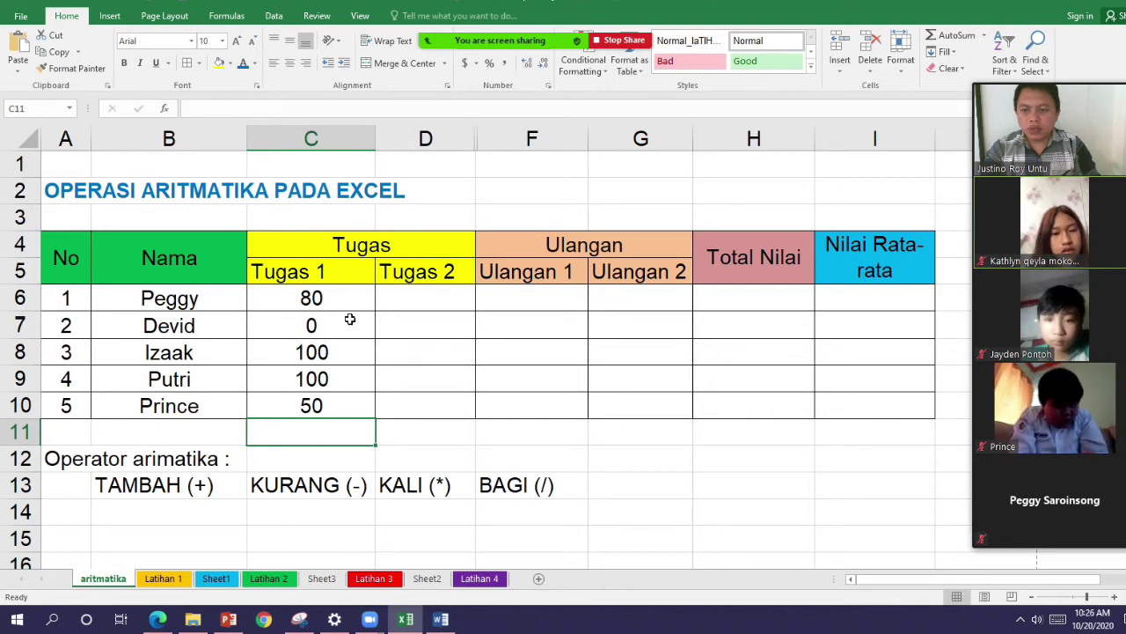
Enter the Tugas 2 grades 50, 100, 100, 75 and 95 in cells D6 to D10.
{"action": "left_click", "coordinate": [412, 296]}
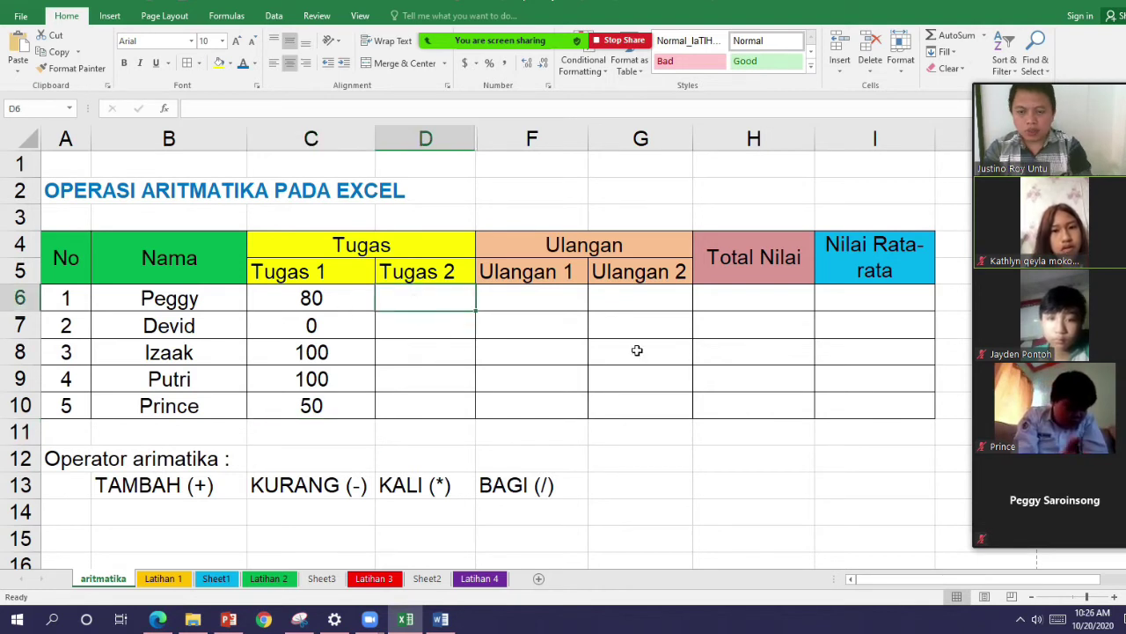
{"action": "type", "text": "50"}
{"action": "key", "text": "Return"}
{"action": "type", "text": "100"}
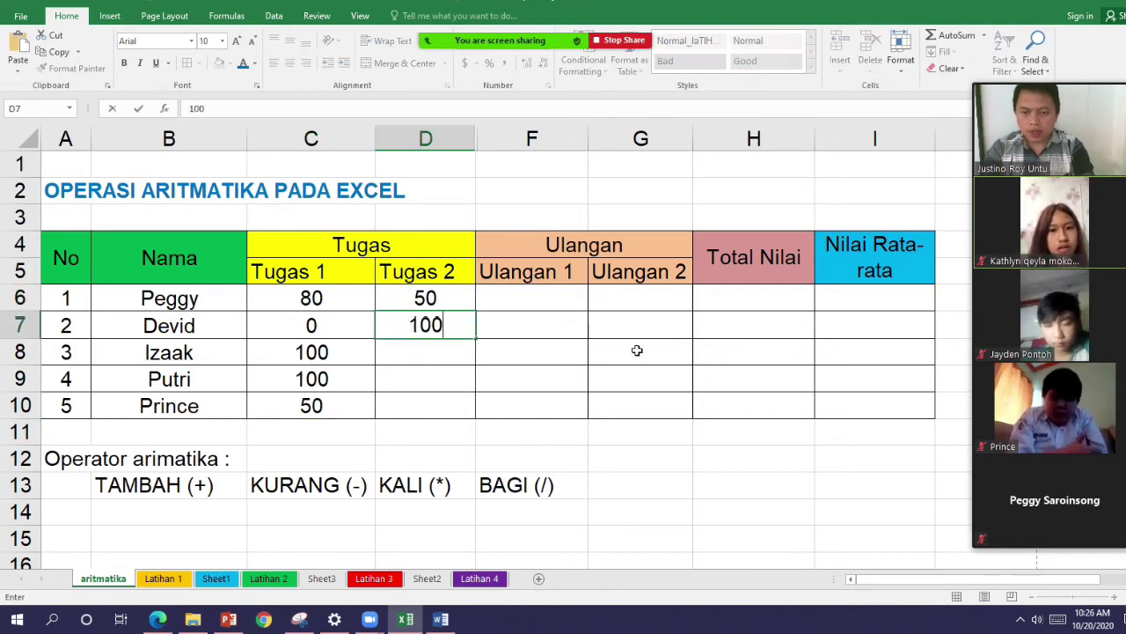
{"action": "key", "text": "Return"}
{"action": "type", "text": "100"}
{"action": "key", "text": "Return"}
{"action": "type", "text": "75"}
{"action": "key", "text": "Return"}
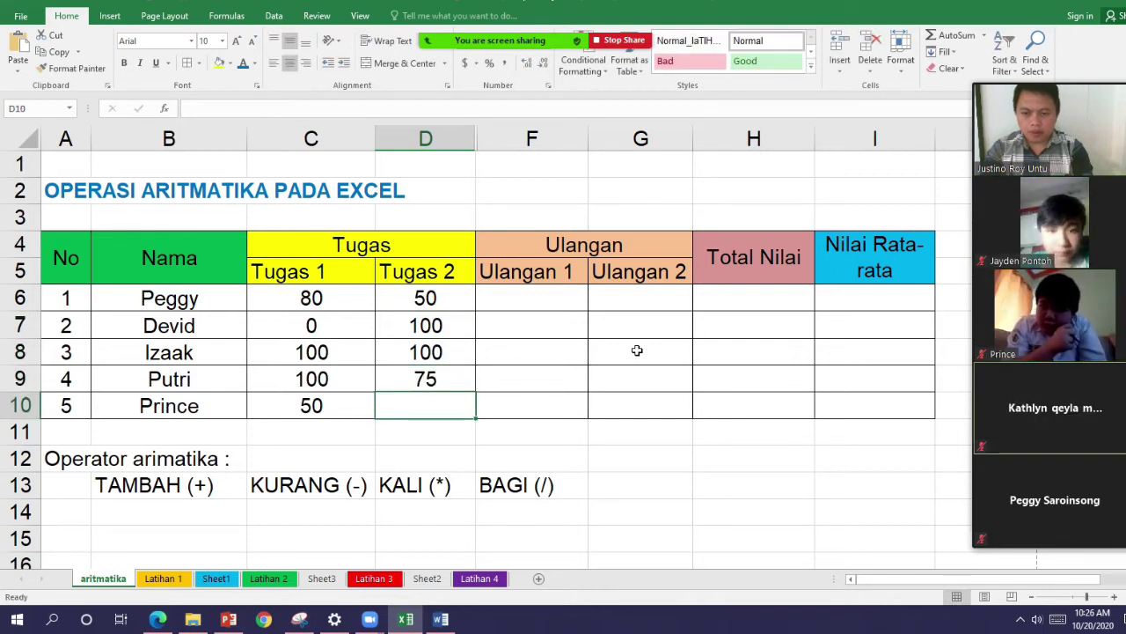
{"action": "type", "text": "1"}
{"action": "key", "text": "BackSpace"}
{"action": "type", "text": "95"}
{"action": "key", "text": "Return"}
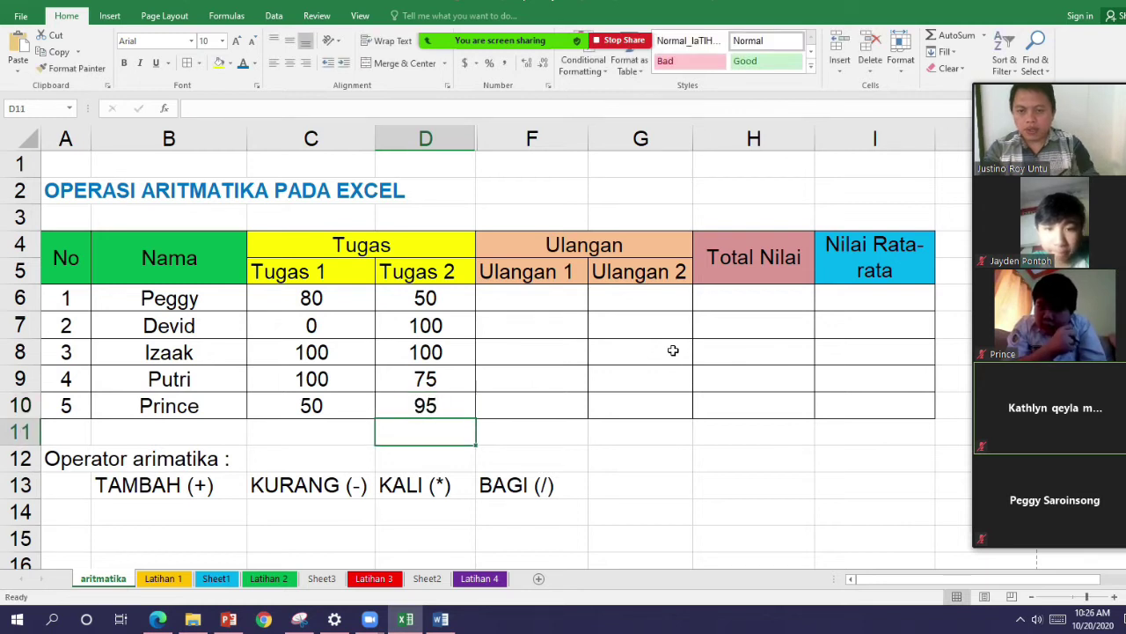
Enter the Ulangan 1 grades 0, 100, 75, 60 and 100 in cells F6 to F10.
{"action": "left_click", "coordinate": [568, 305]}
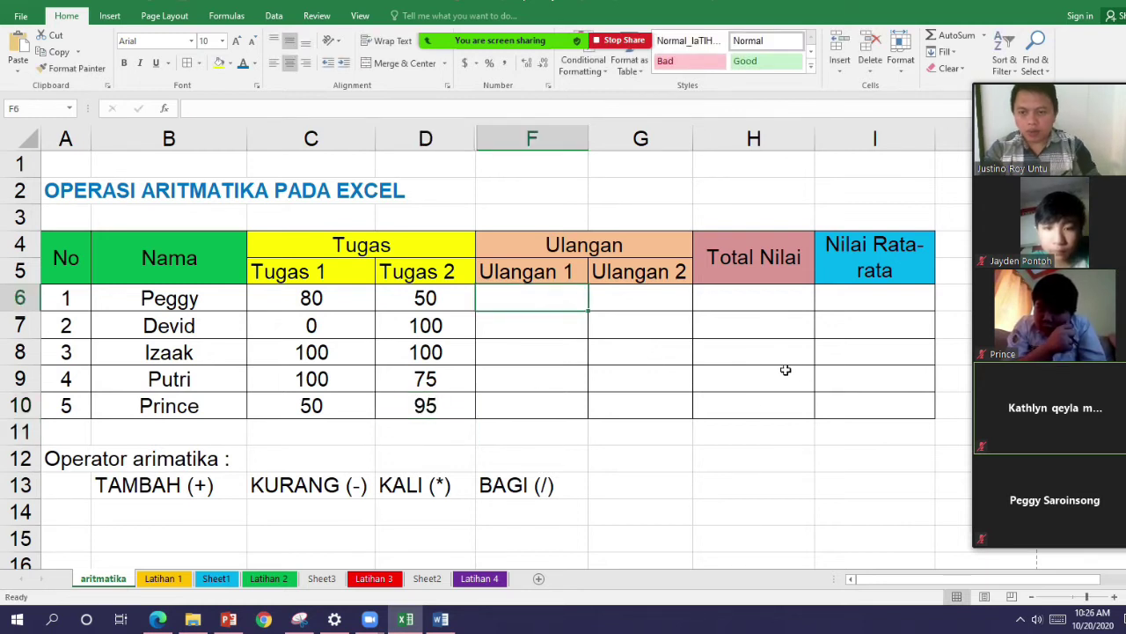
{"action": "left_click_drag", "start_coordinate": [327, 243], "coordinate": [330, 265]}
{"action": "left_click_drag", "start_coordinate": [520, 240], "coordinate": [528, 270]}
{"action": "left_click", "coordinate": [571, 299]}
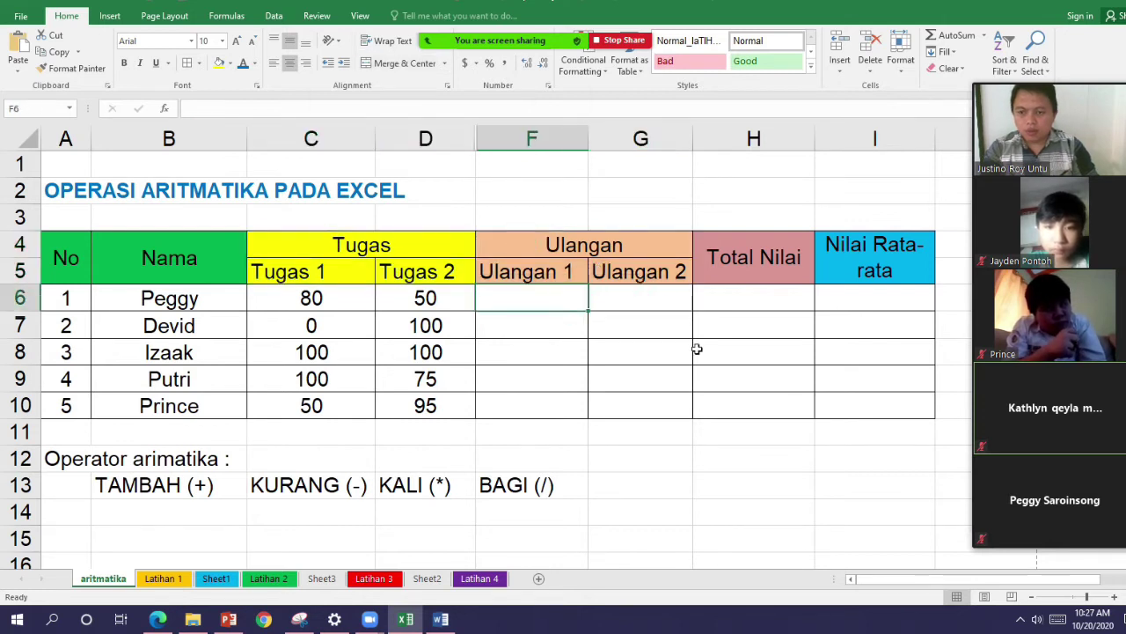
{"action": "type", "text": "0"}
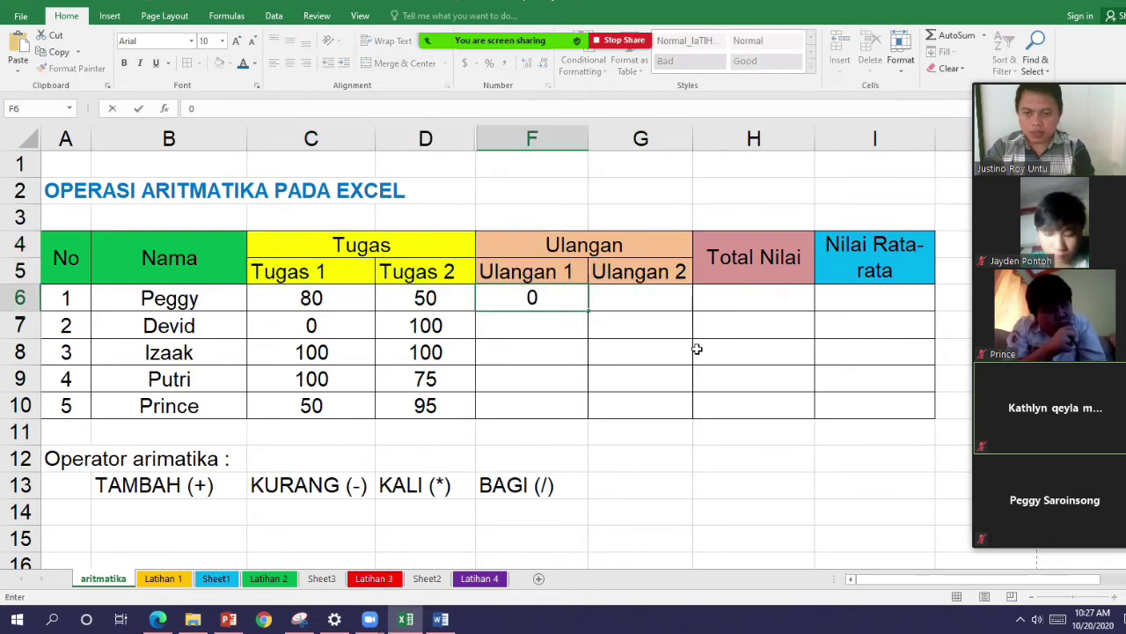
{"action": "key", "text": "Return"}
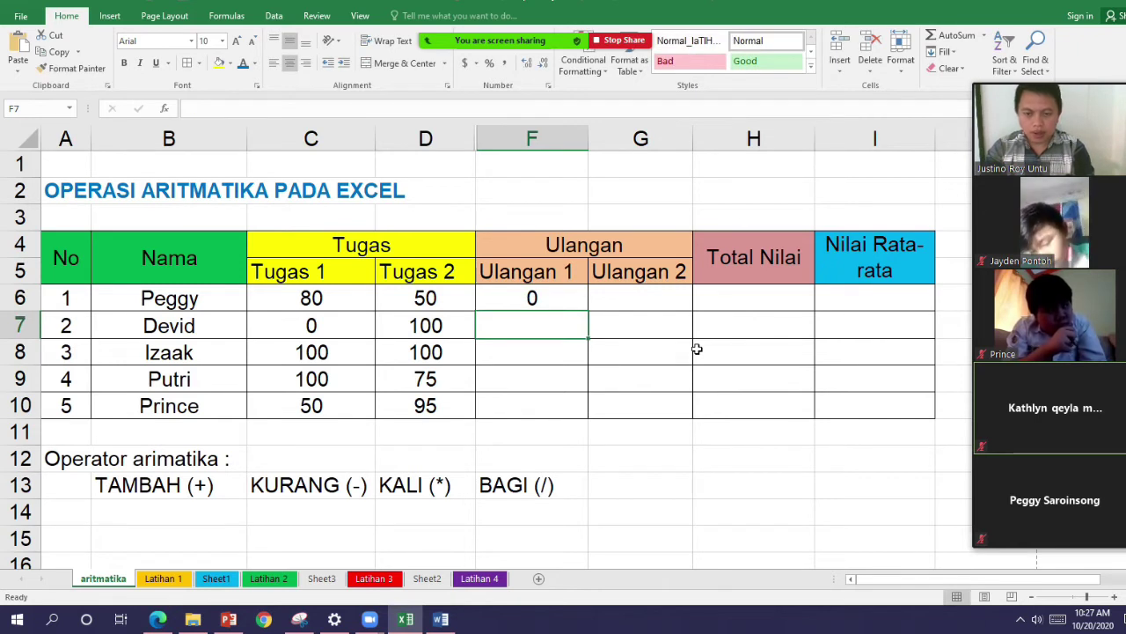
{"action": "type", "text": "1"}
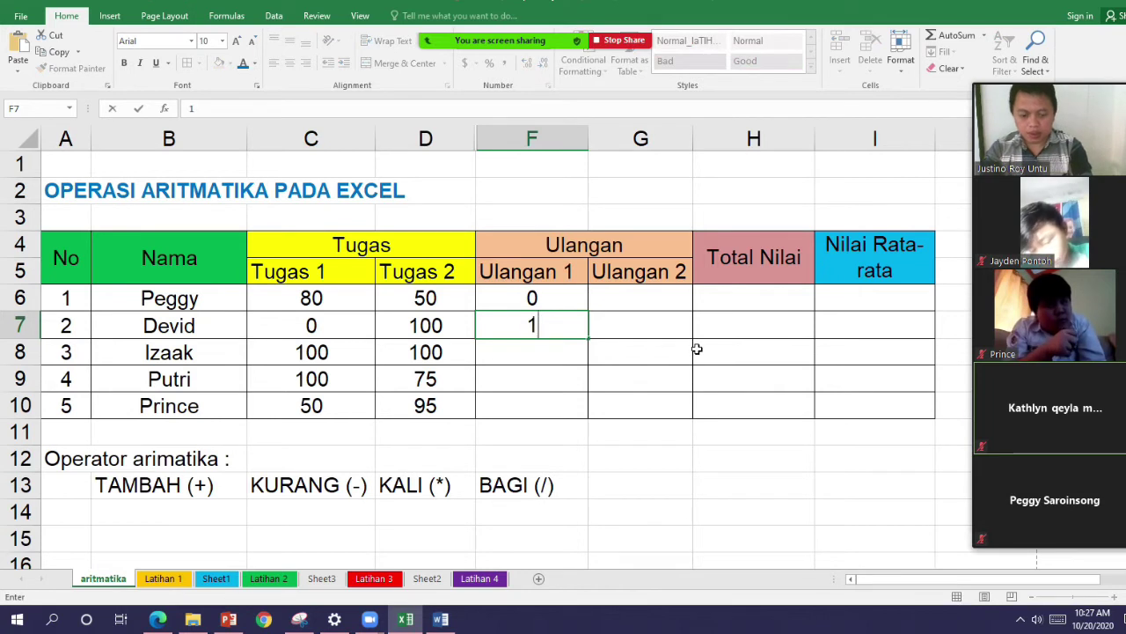
{"action": "type", "text": "00"}
{"action": "key", "text": "Return"}
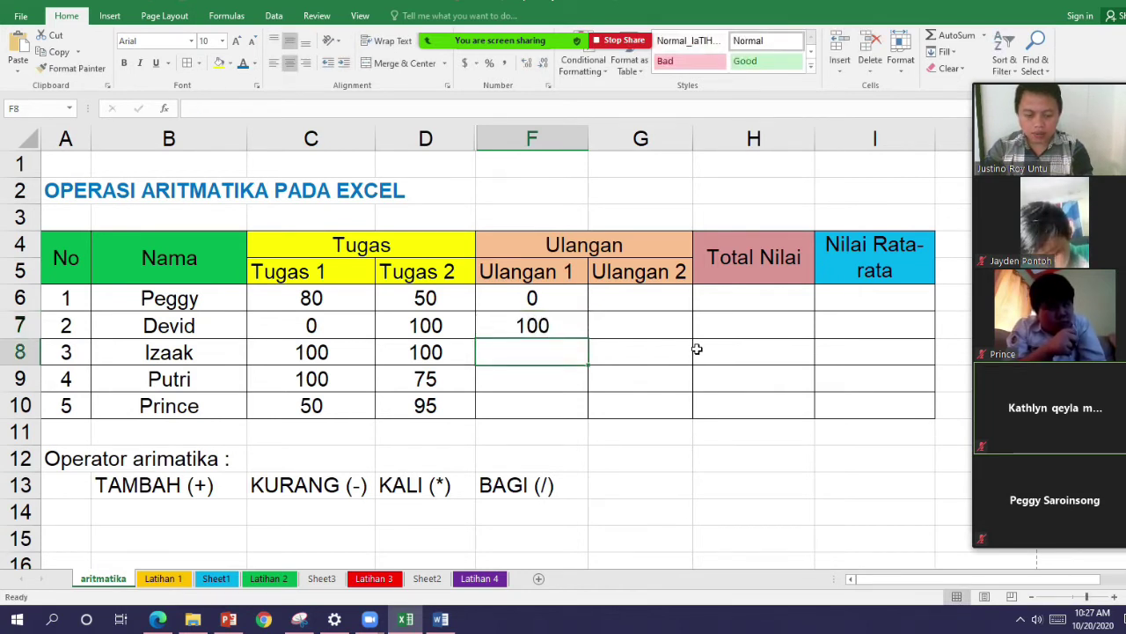
{"action": "type", "text": "75"}
{"action": "key", "text": "Return"}
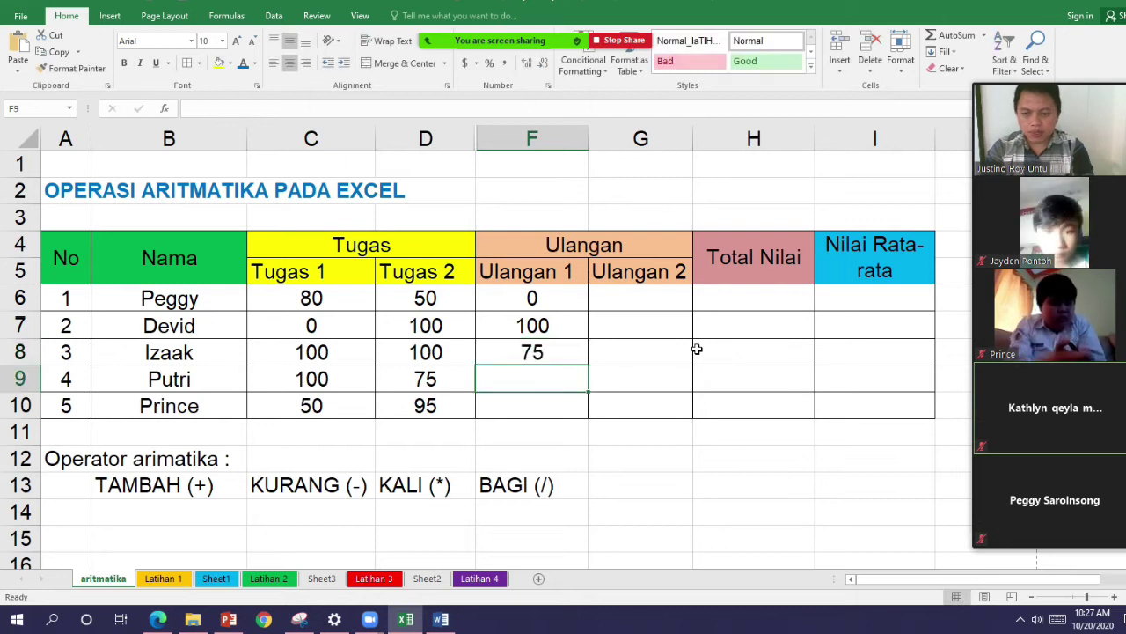
{"action": "type", "text": "60"}
{"action": "key", "text": "Return"}
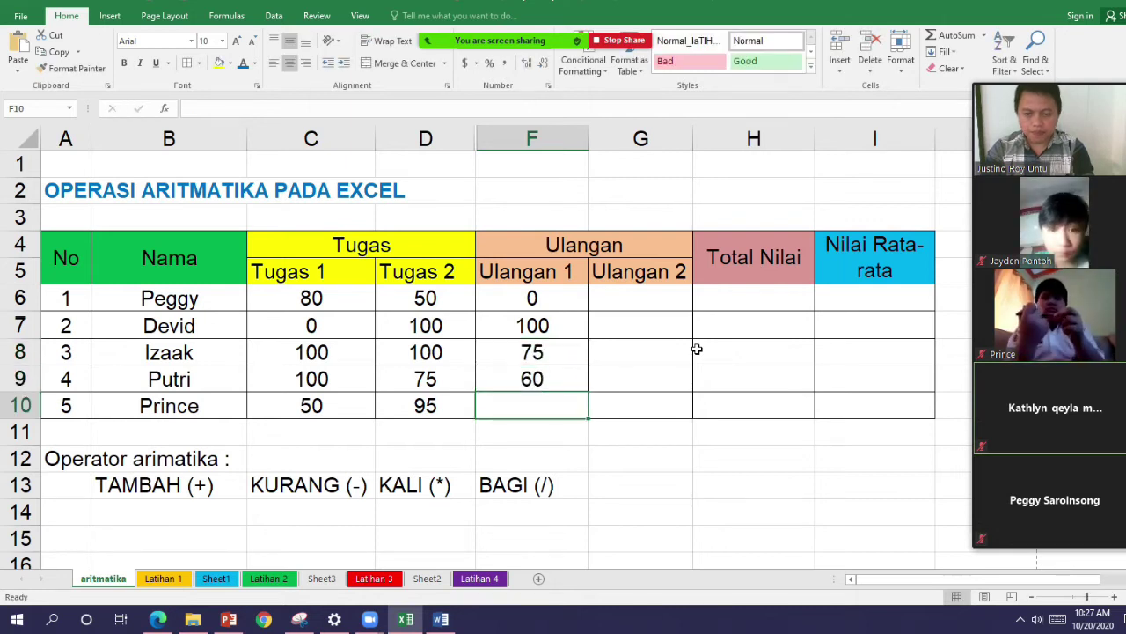
{"action": "type", "text": "100"}
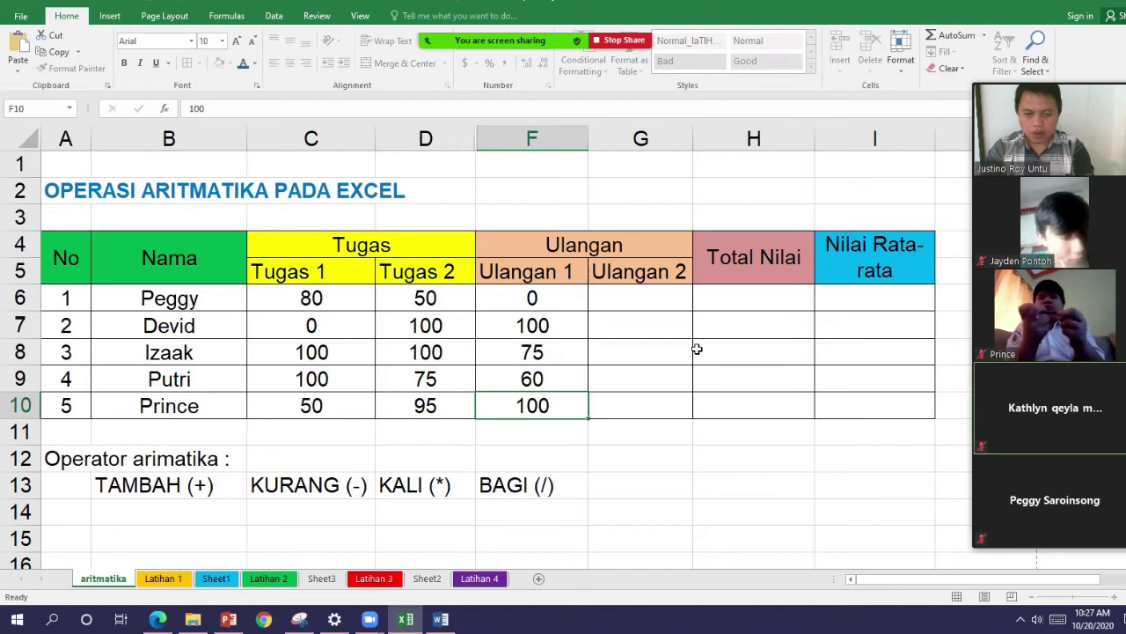
Enter the Ulangan 2 grades 100, 85, 0, 95 and 75 in cells G6 to G10.
{"action": "left_click", "coordinate": [695, 348]}
{"action": "key", "text": "Up"}
{"action": "key", "text": "Up"}
{"action": "type", "text": "100"}
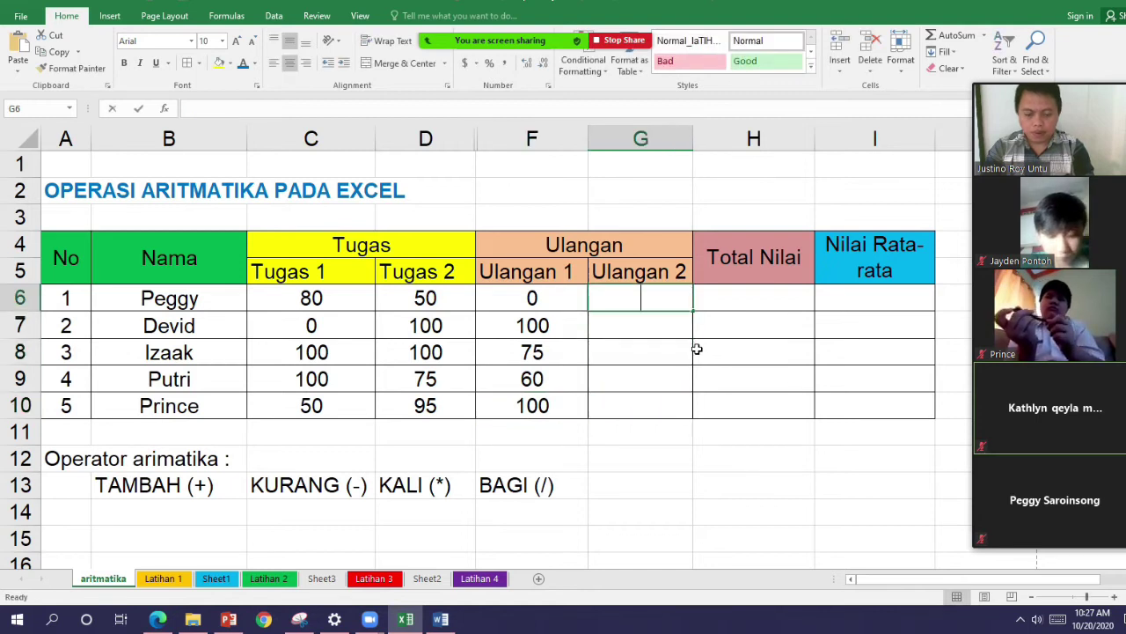
{"action": "key", "text": "Return"}
{"action": "type", "text": "85"}
{"action": "key", "text": "Return"}
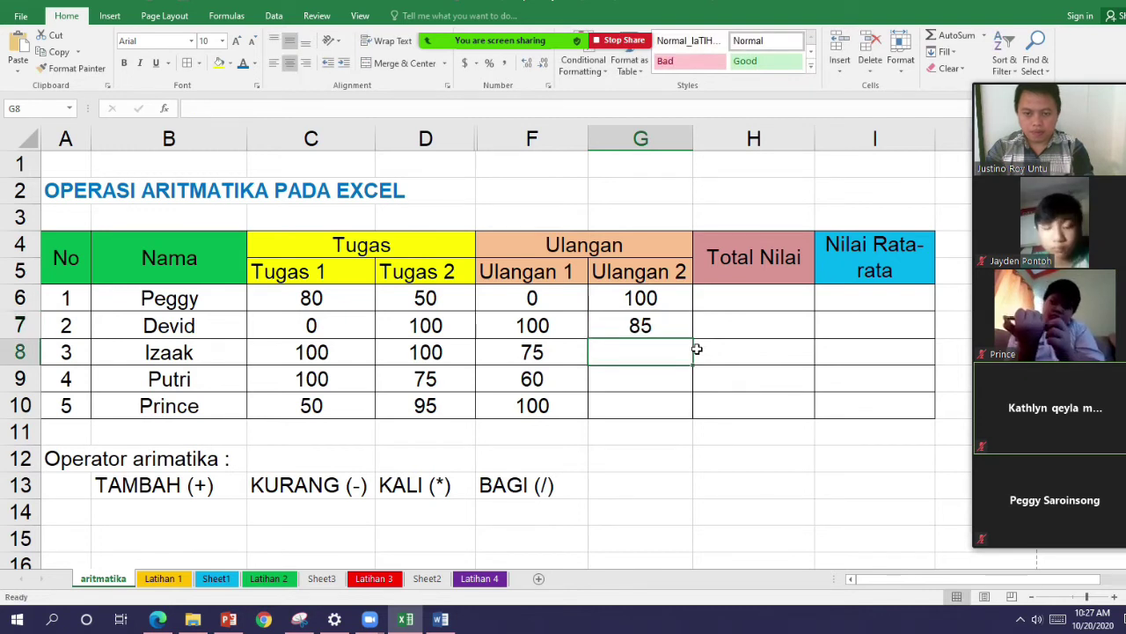
{"action": "type", "text": "0"}
{"action": "key", "text": "Return"}
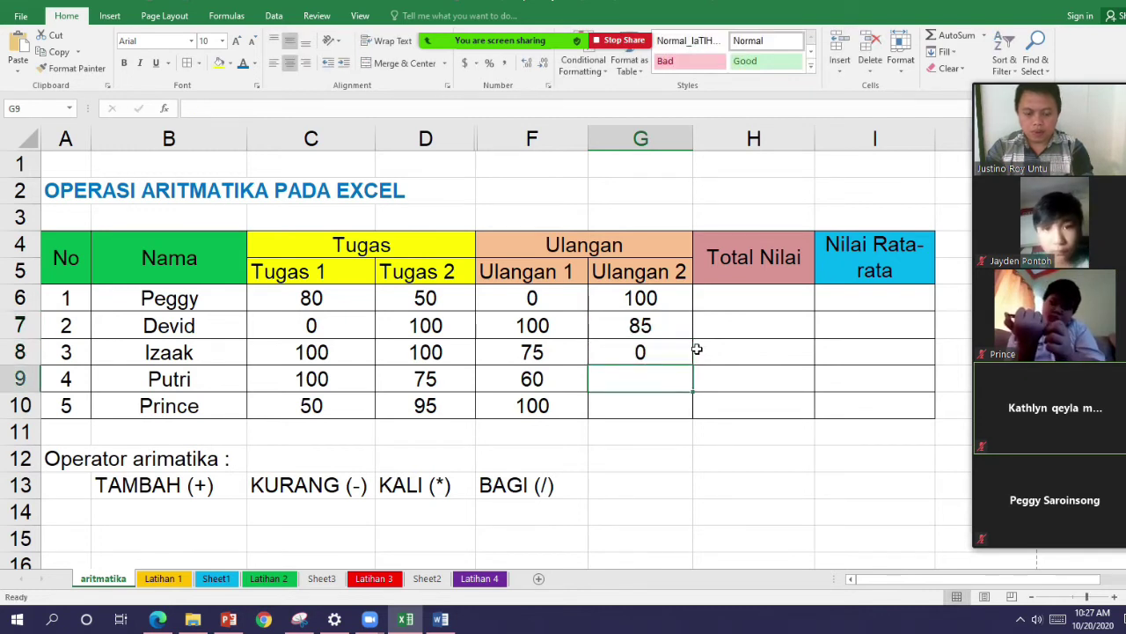
{"action": "type", "text": "95"}
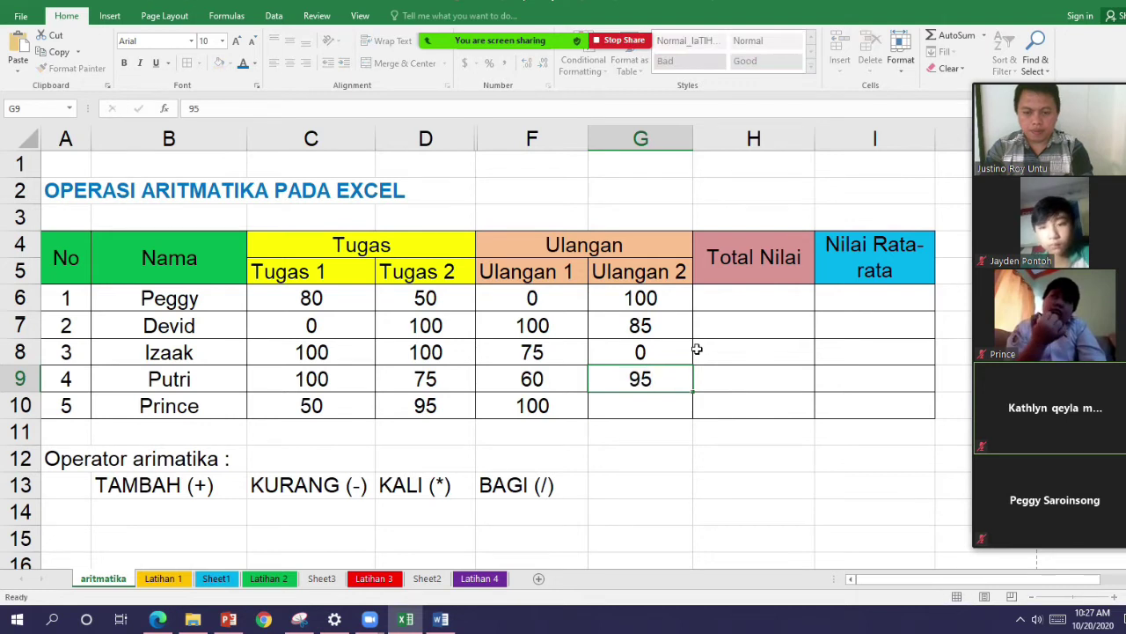
{"action": "key", "text": "Return"}
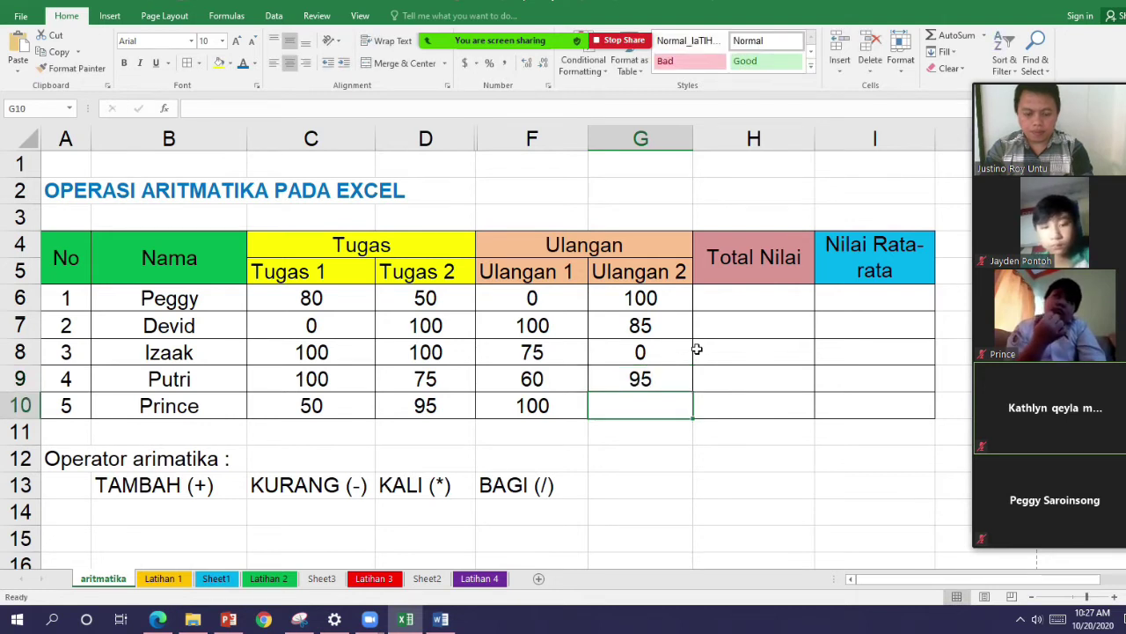
{"action": "type", "text": "75"}
{"action": "key", "text": "Return"}
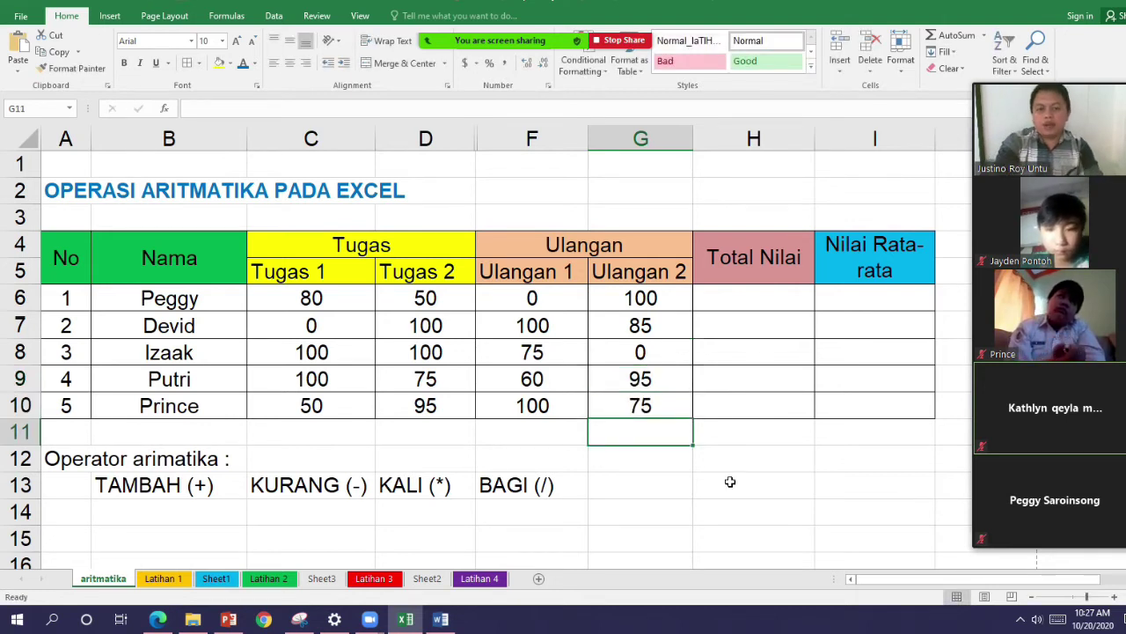
Start the first student's Total Nilai formula in cell H6 with an equals sign.
{"action": "left_click", "coordinate": [729, 481]}
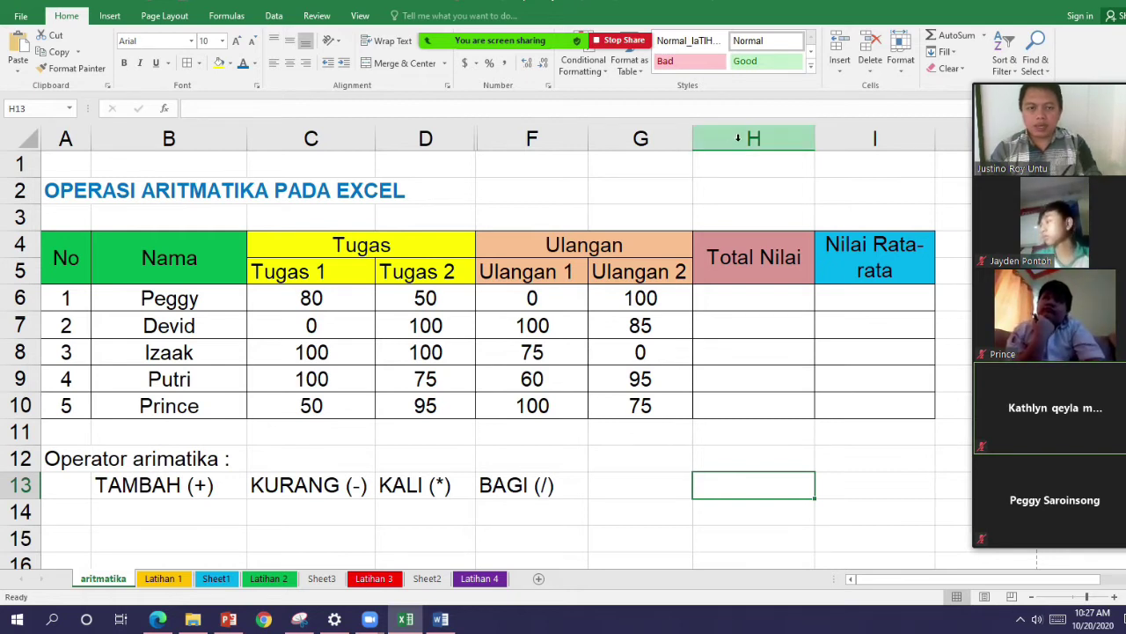
{"action": "left_click", "coordinate": [747, 256]}
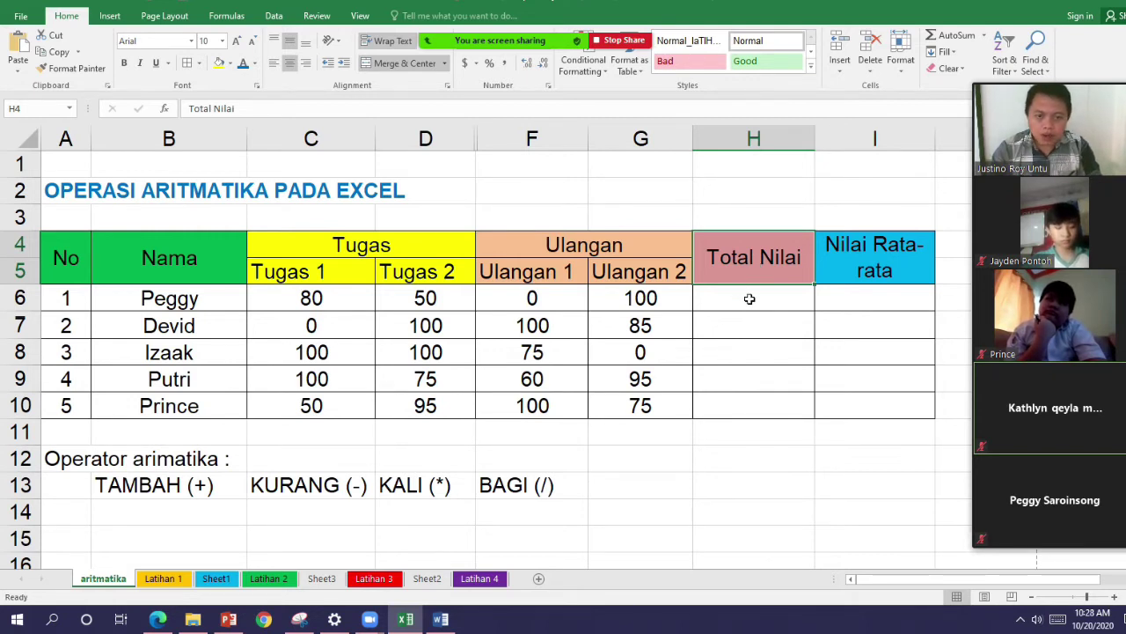
{"action": "left_click", "coordinate": [750, 299]}
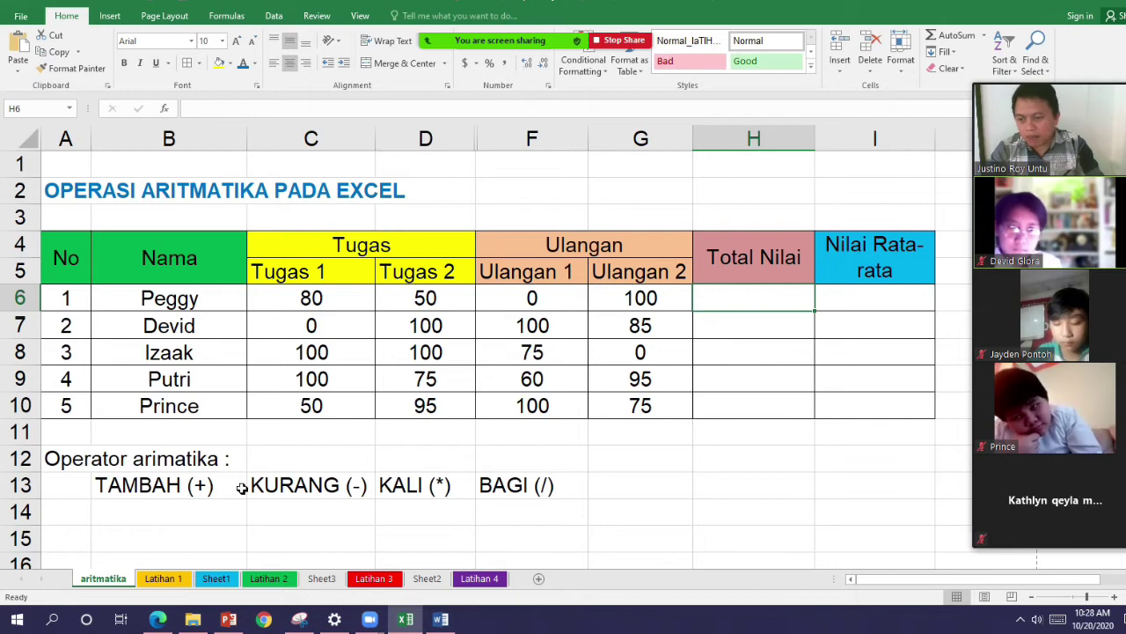
{"action": "key", "text": "ctrl"}
{"action": "key", "text": "ctrl"}
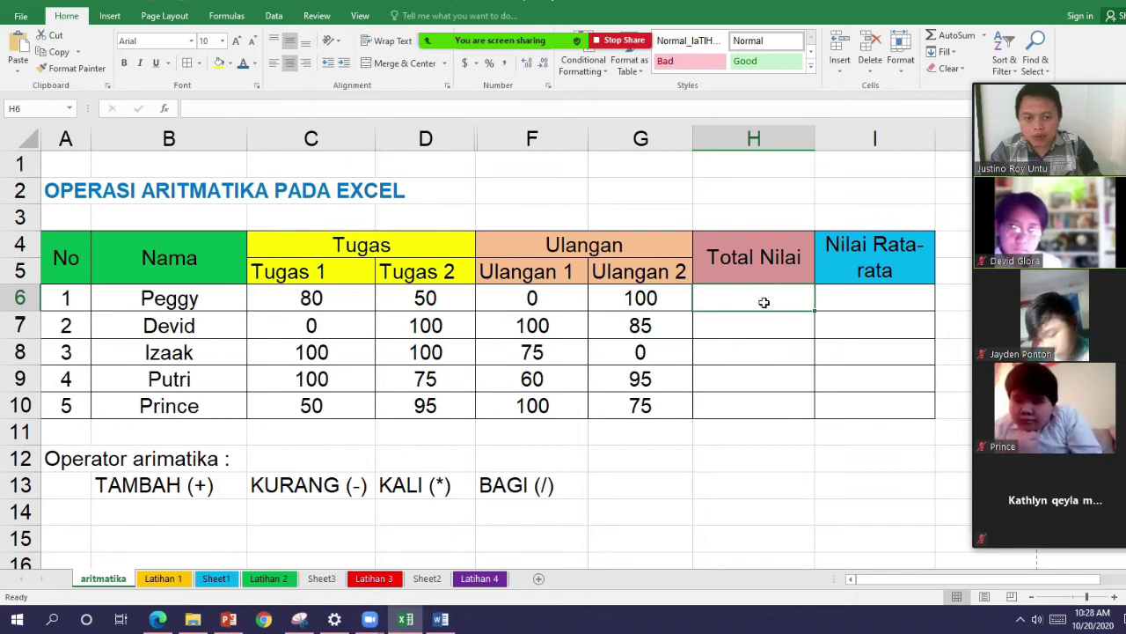
{"action": "key", "text": "ctrl"}
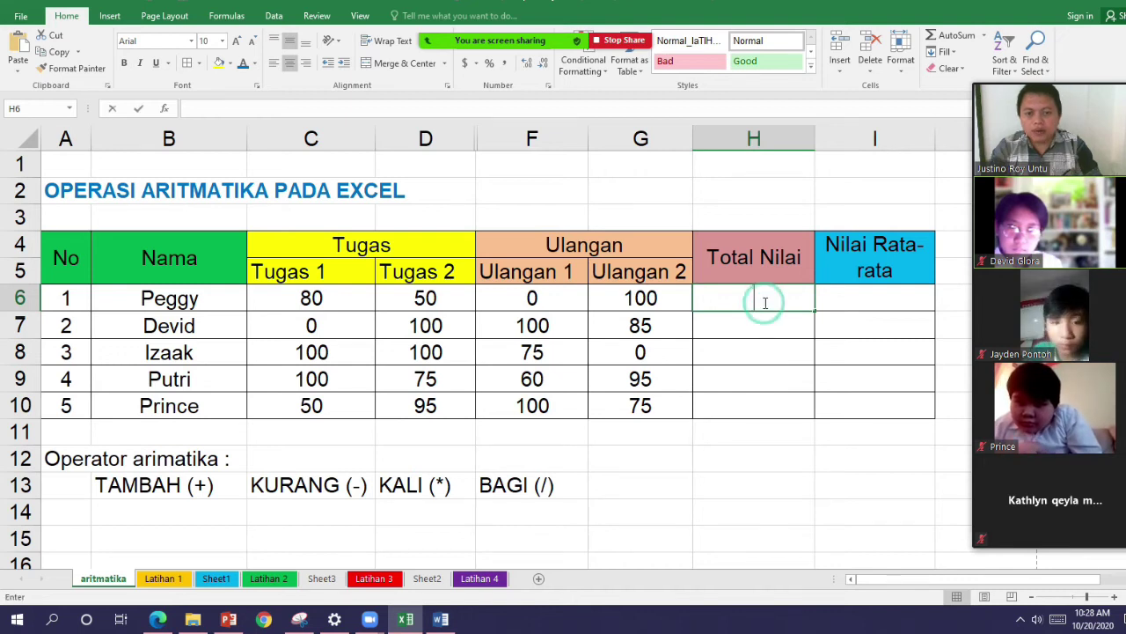
{"action": "double_click", "coordinate": [765, 303]}
{"action": "type", "text": "="}
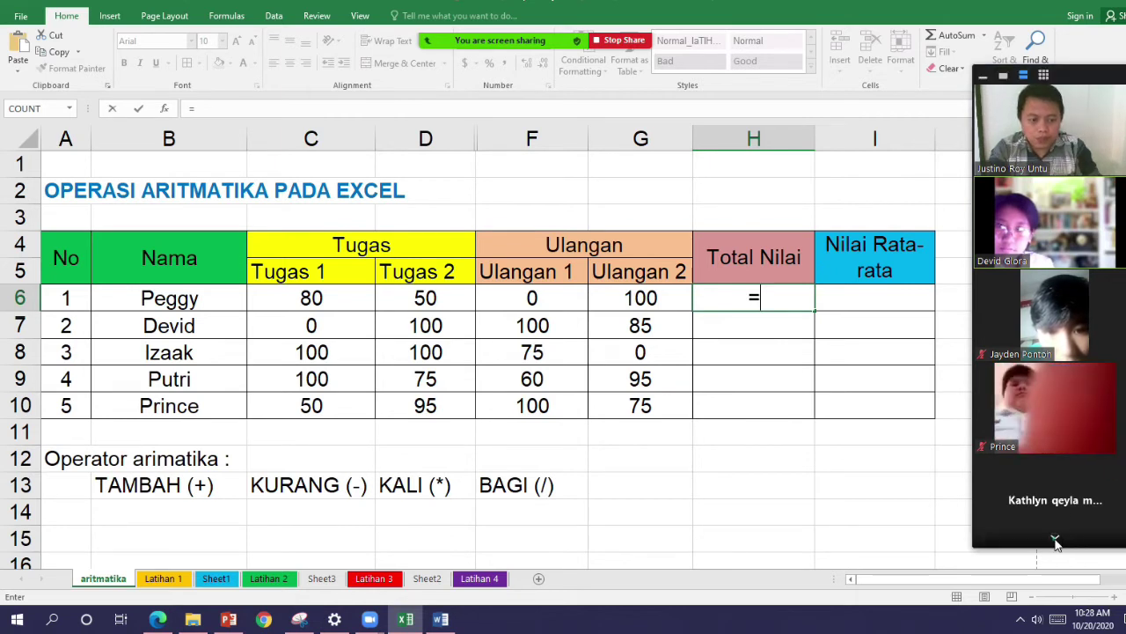
Browse the Zoom participant thumbnails through to the last group and return to the first.
{"action": "left_click", "coordinate": [1056, 540]}
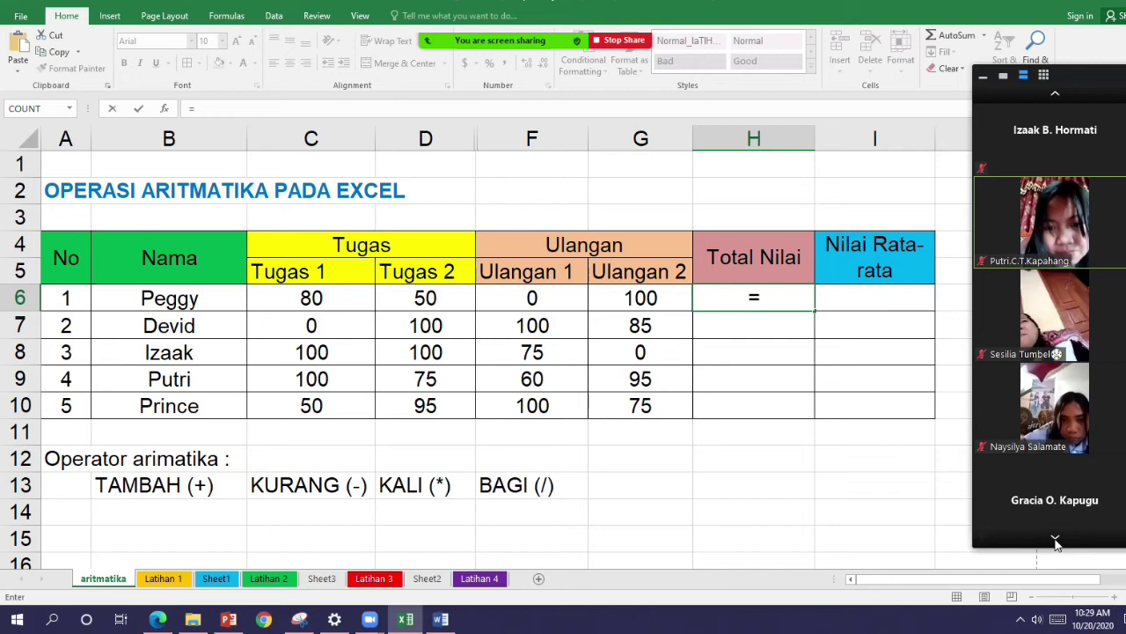
{"action": "left_click", "coordinate": [1056, 540]}
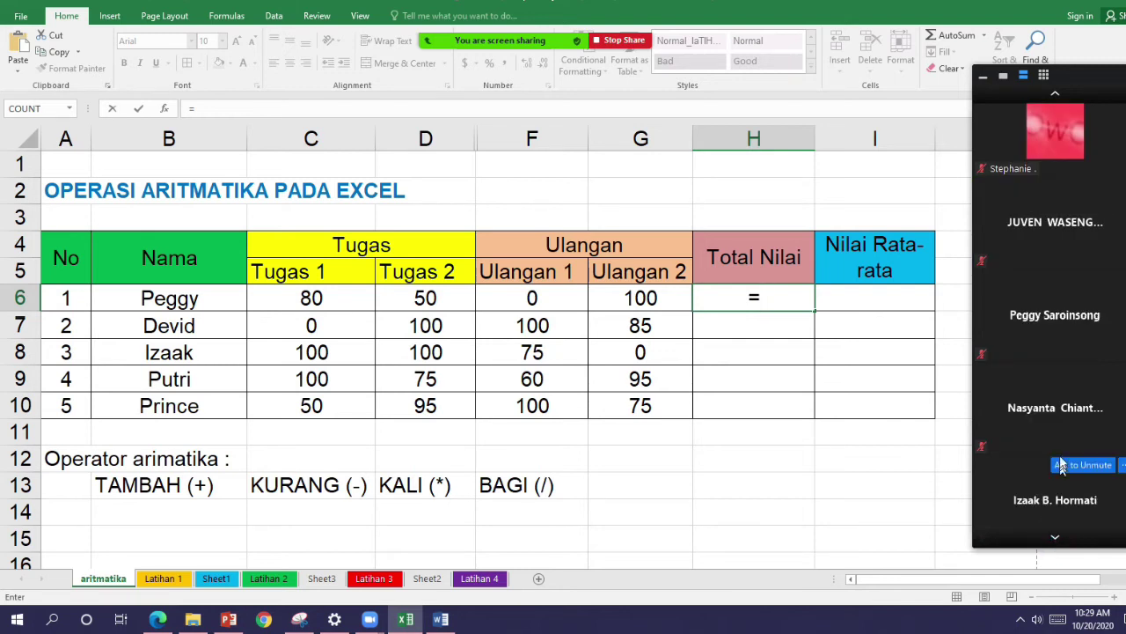
{"action": "left_click", "coordinate": [1056, 536]}
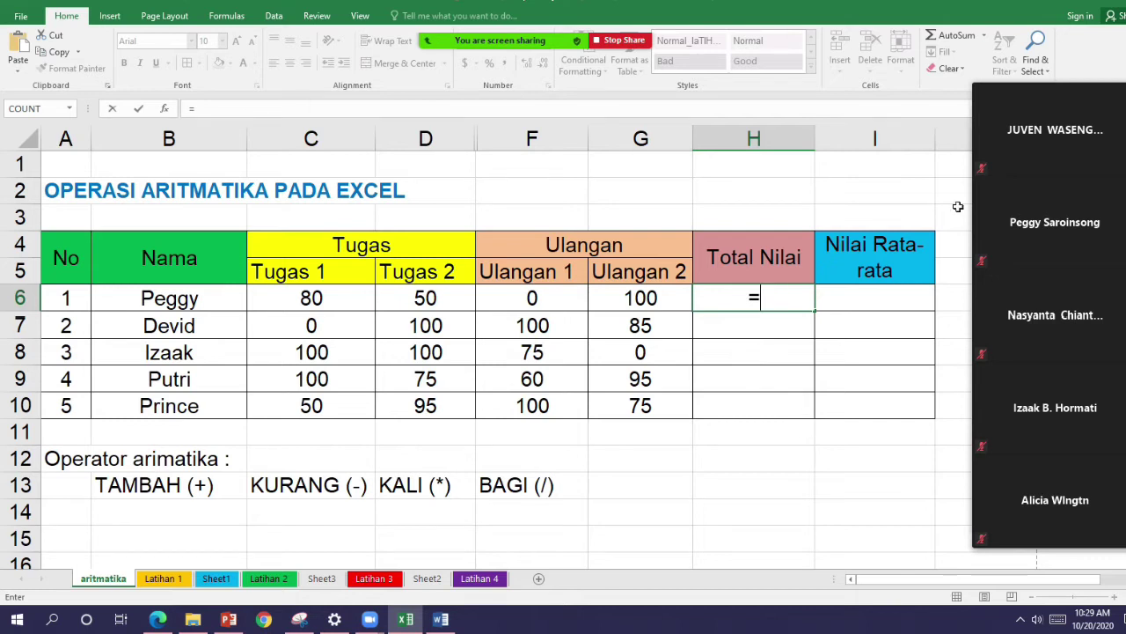
{"action": "left_click", "coordinate": [1056, 97]}
{"action": "left_click", "coordinate": [1056, 97]}
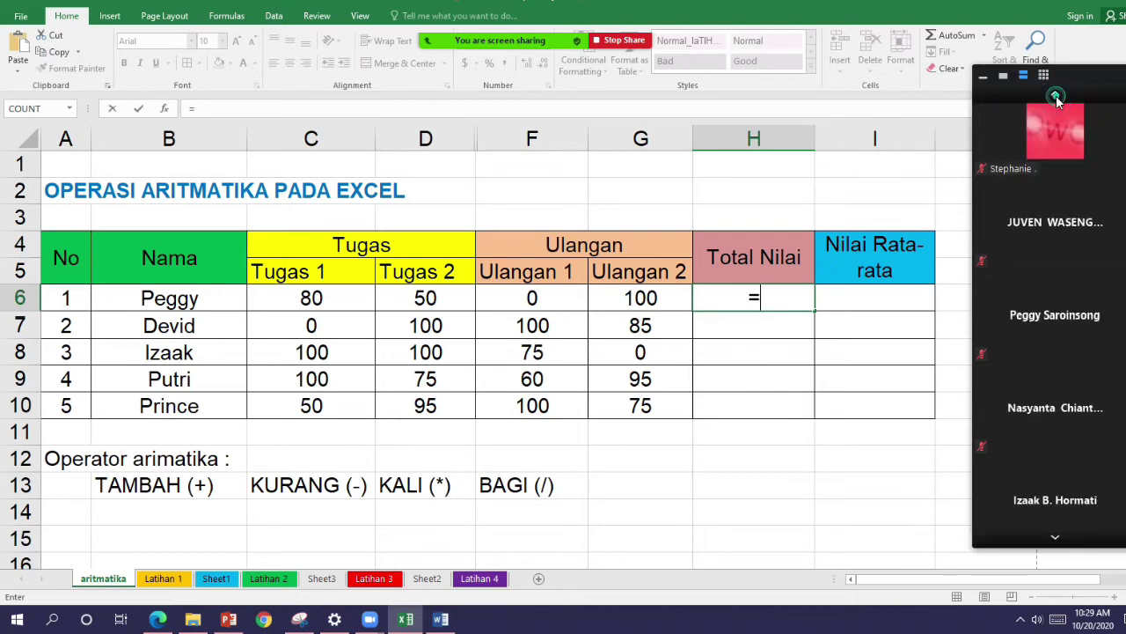
{"action": "left_click", "coordinate": [1056, 95]}
{"action": "left_click", "coordinate": [1056, 95]}
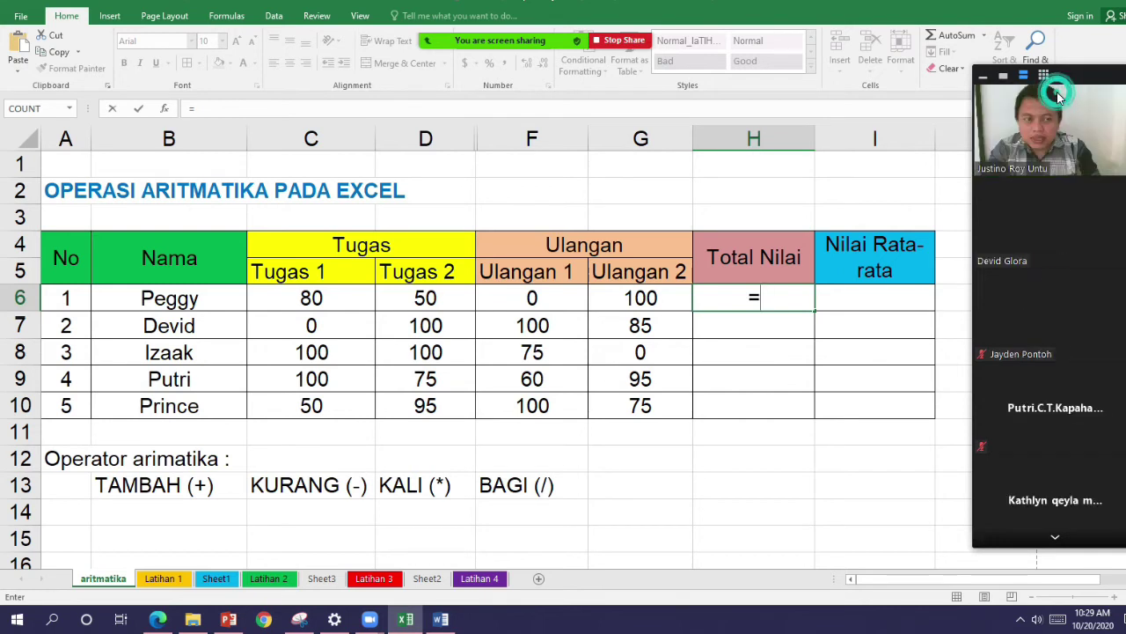
Complete the first student's Total Nilai formula in cell H6 as =c6+d6+f6+g6.
{"action": "left_click", "coordinate": [774, 304]}
{"action": "type", "text": "=c6"}
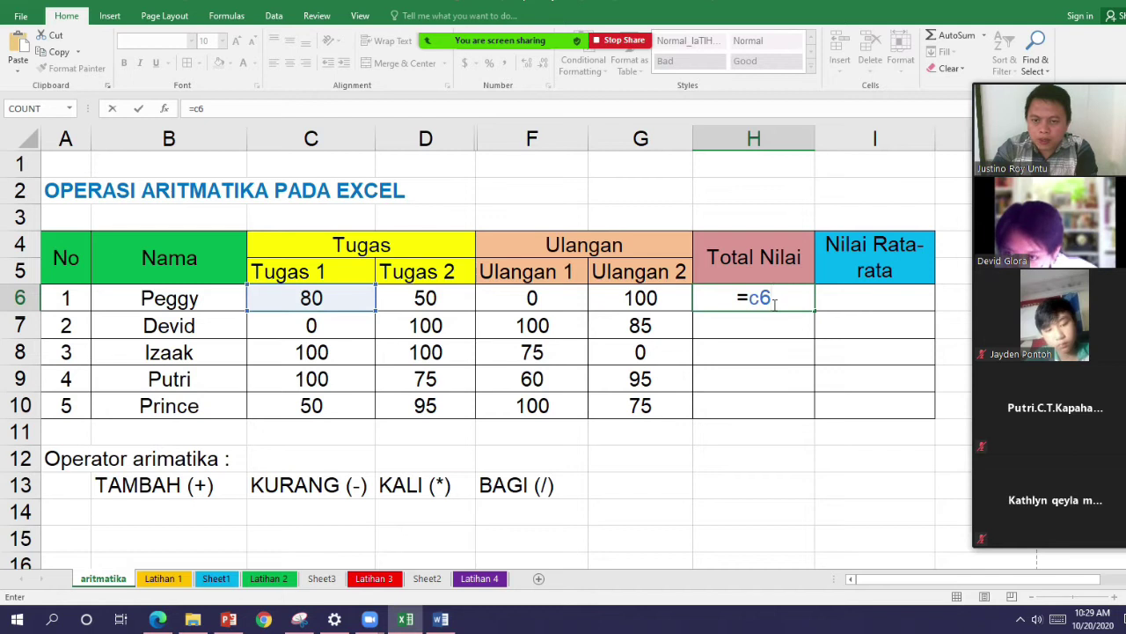
{"action": "type", "text": "+"}
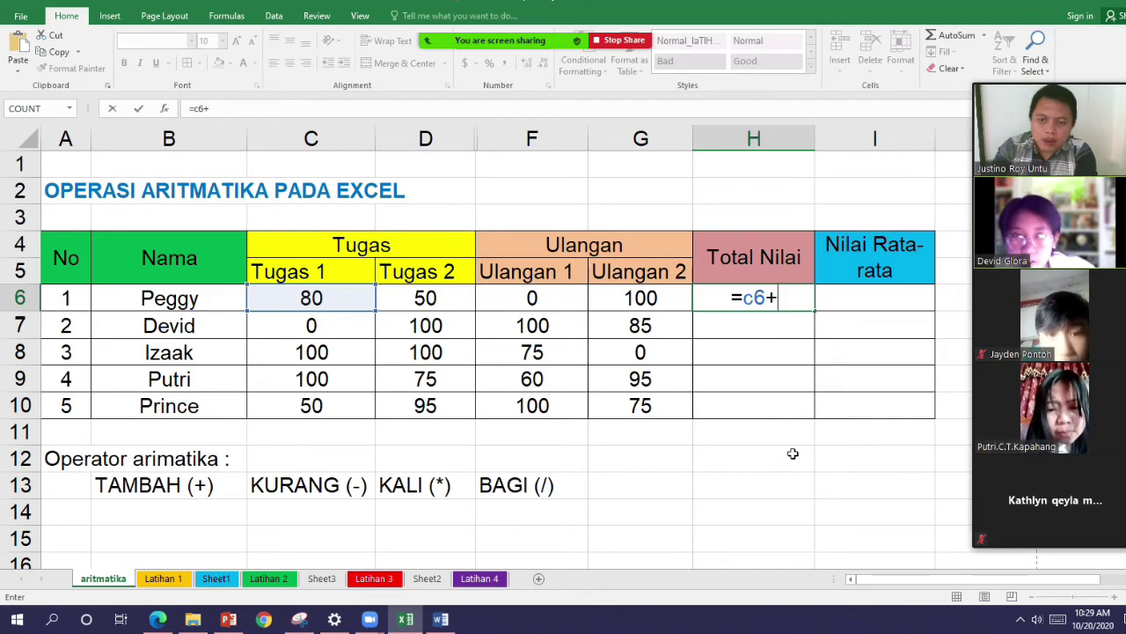
{"action": "type", "text": "d"}
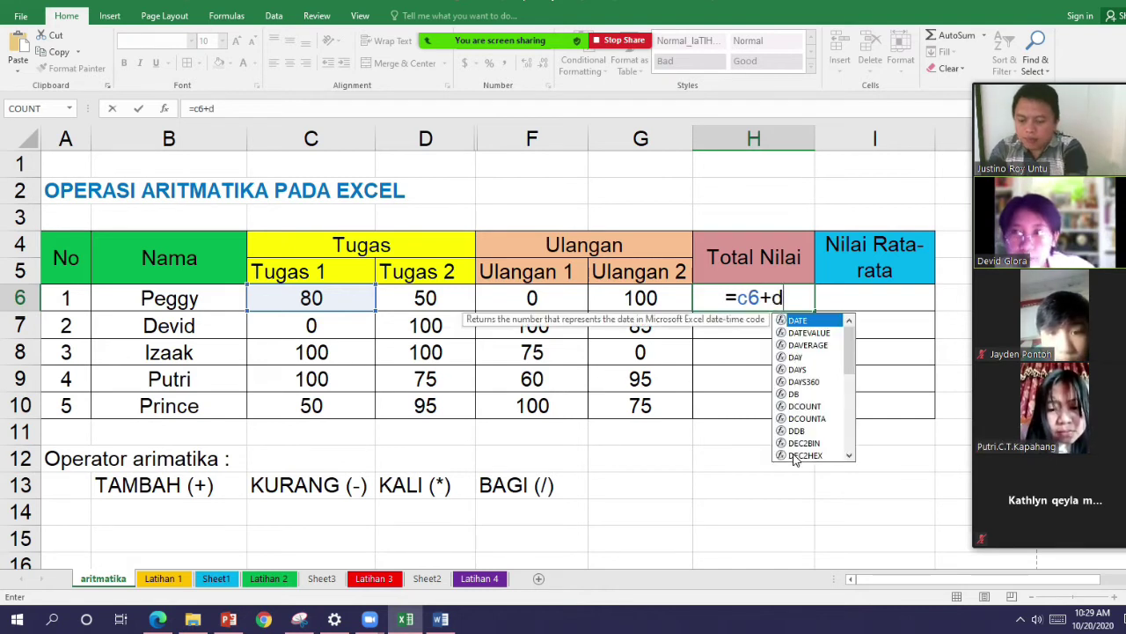
{"action": "type", "text": "6"}
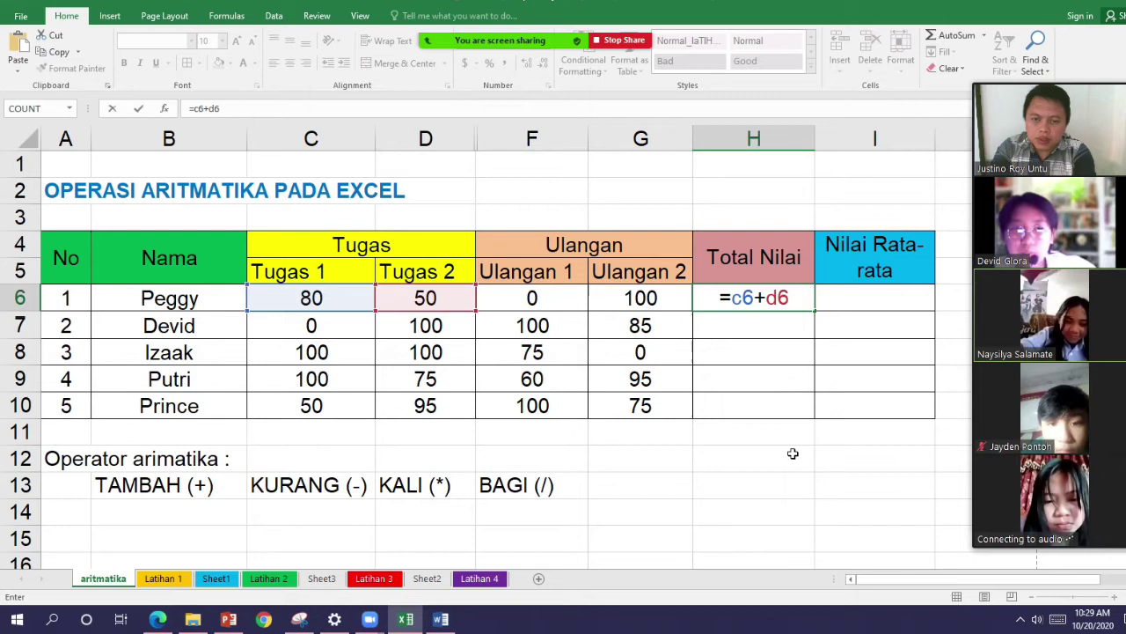
{"action": "type", "text": "+"}
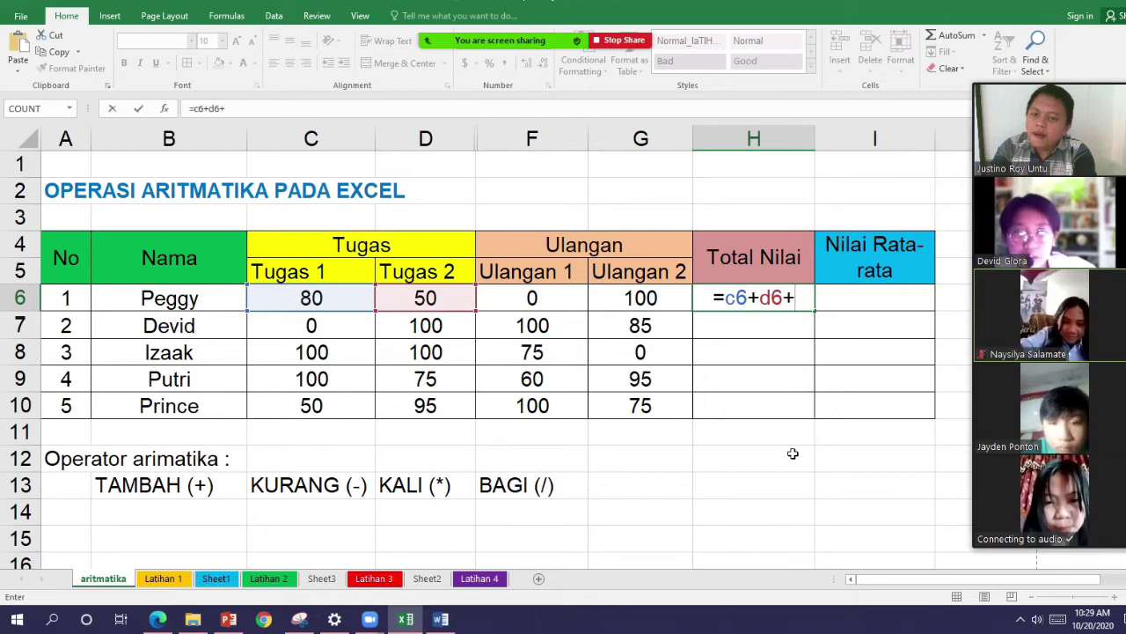
{"action": "type", "text": "f6+"}
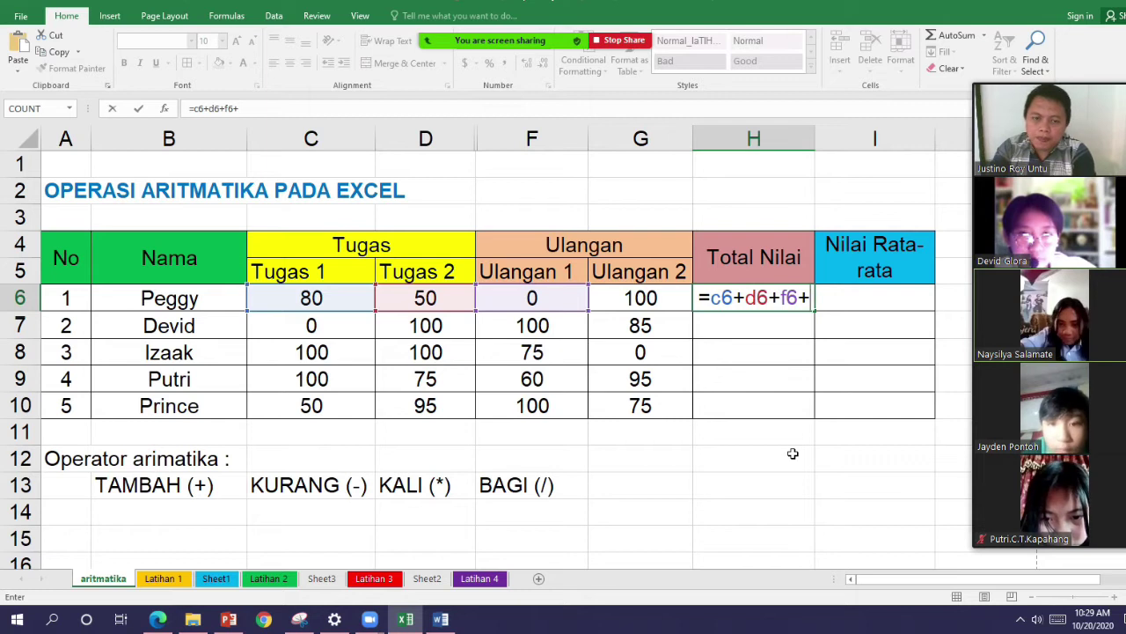
{"action": "type", "text": "g"}
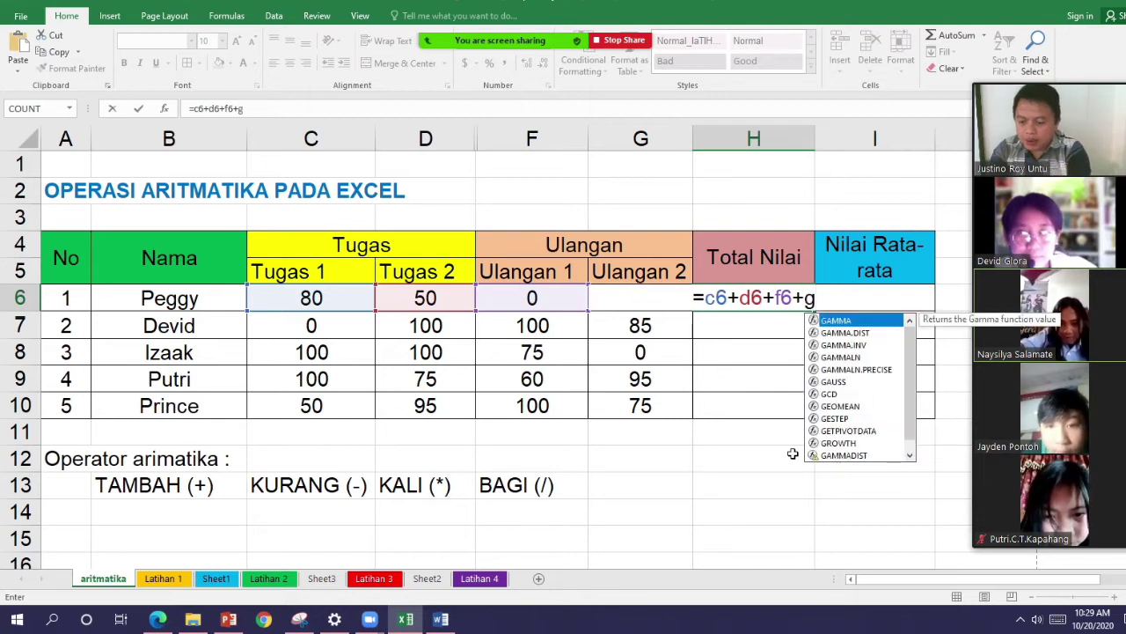
{"action": "type", "text": "6"}
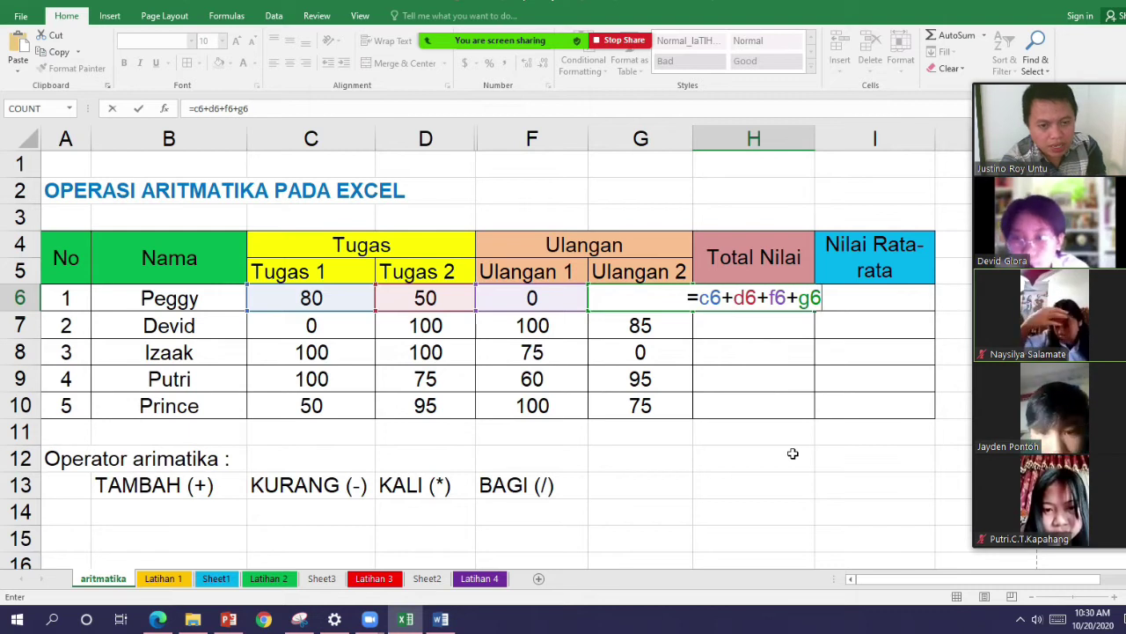
{"action": "key", "text": "Return"}
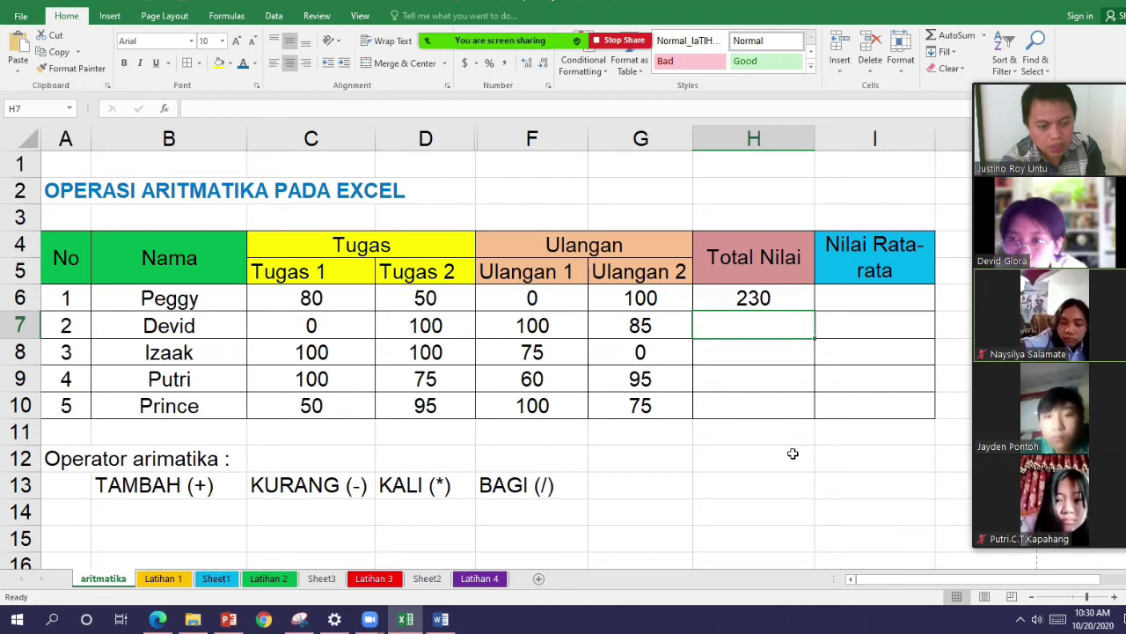
Review the cell references in the first student's Total Nilai formula in H6 and leave it as it is.
{"action": "key", "text": "Up"}
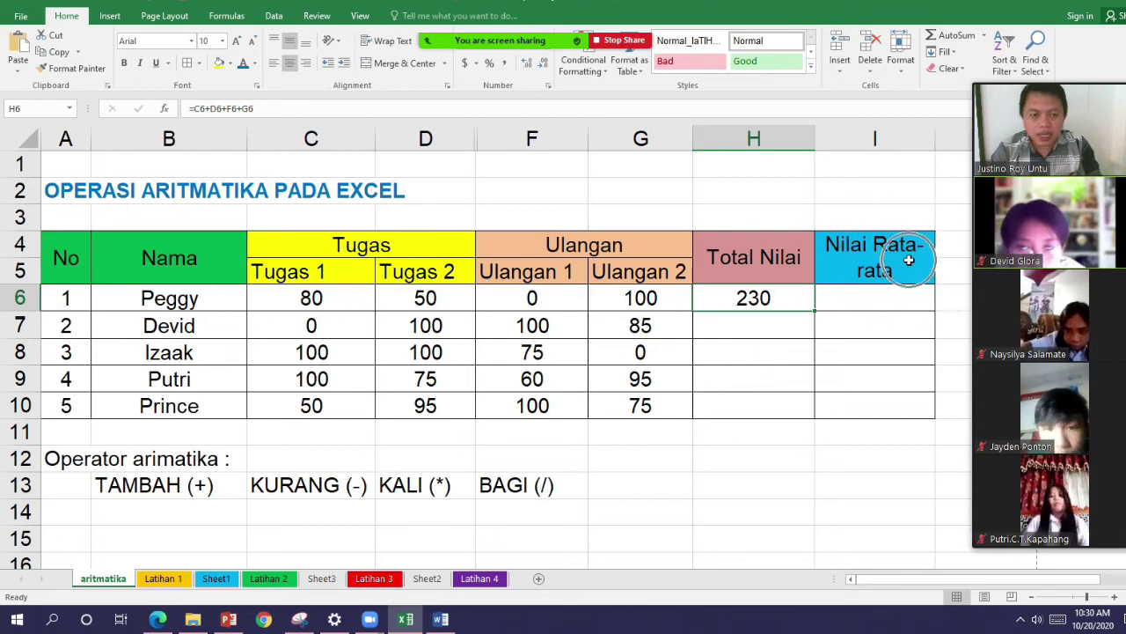
{"action": "double_click", "coordinate": [786, 303]}
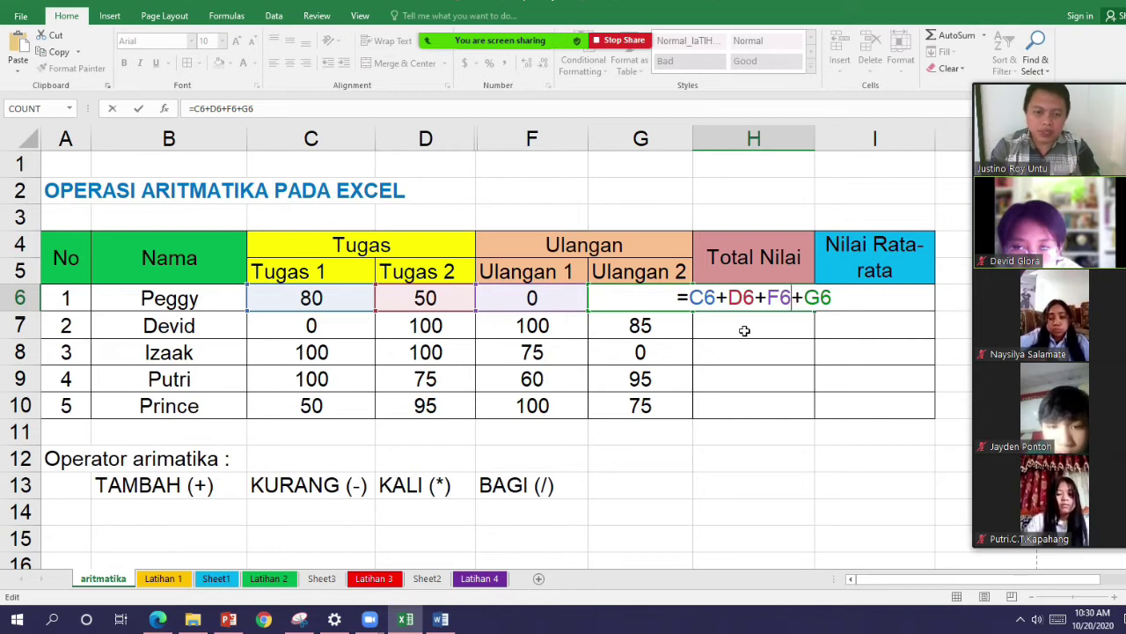
{"action": "key", "text": "Return"}
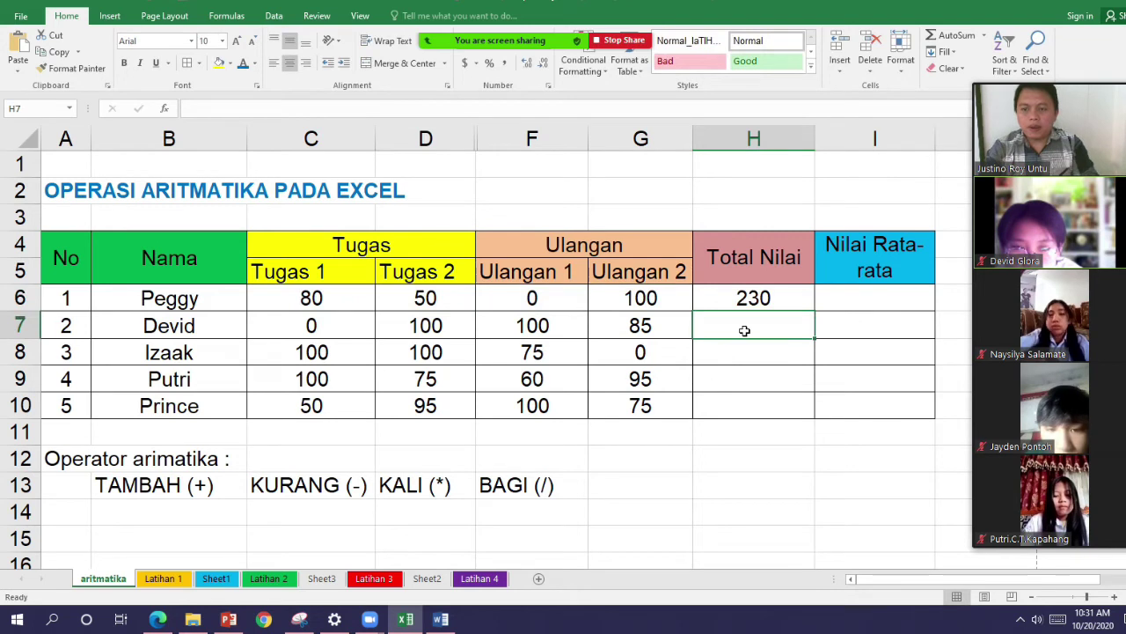
Enter the second student's Total Nilai formula =c7+d7+f7+g7 in cell H7.
{"action": "double_click", "coordinate": [746, 331]}
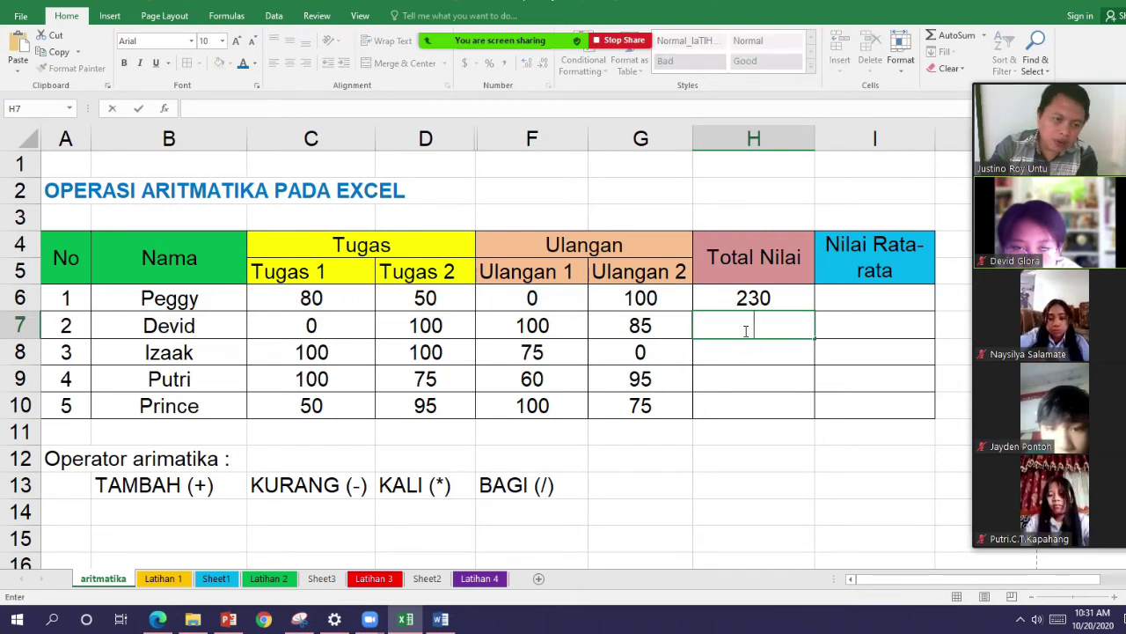
{"action": "type", "text": "="}
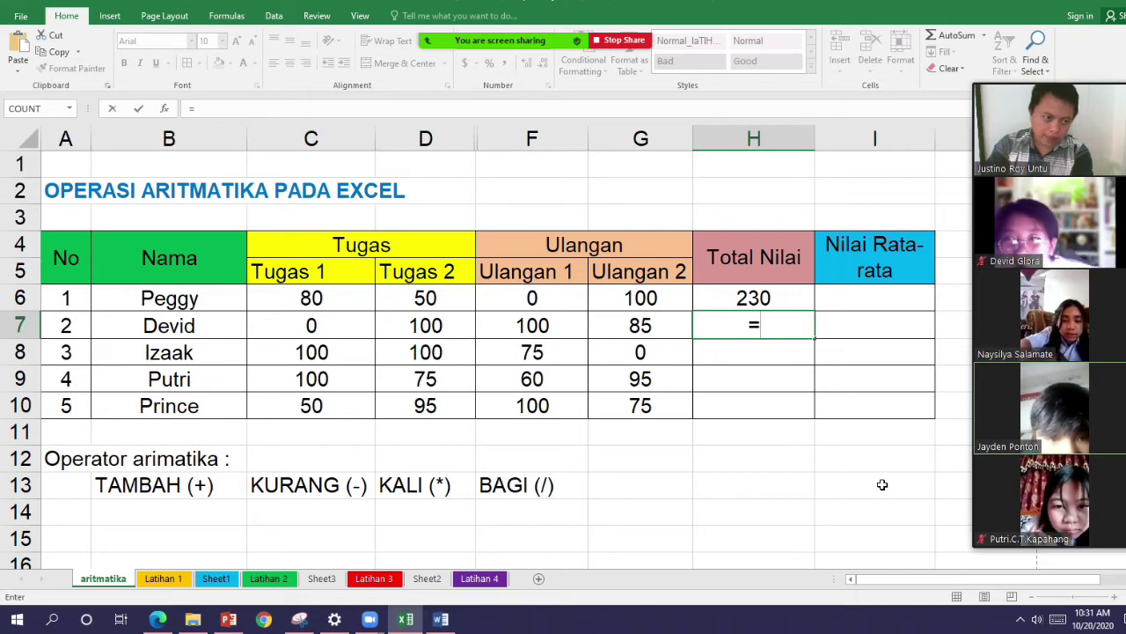
{"action": "type", "text": "c"}
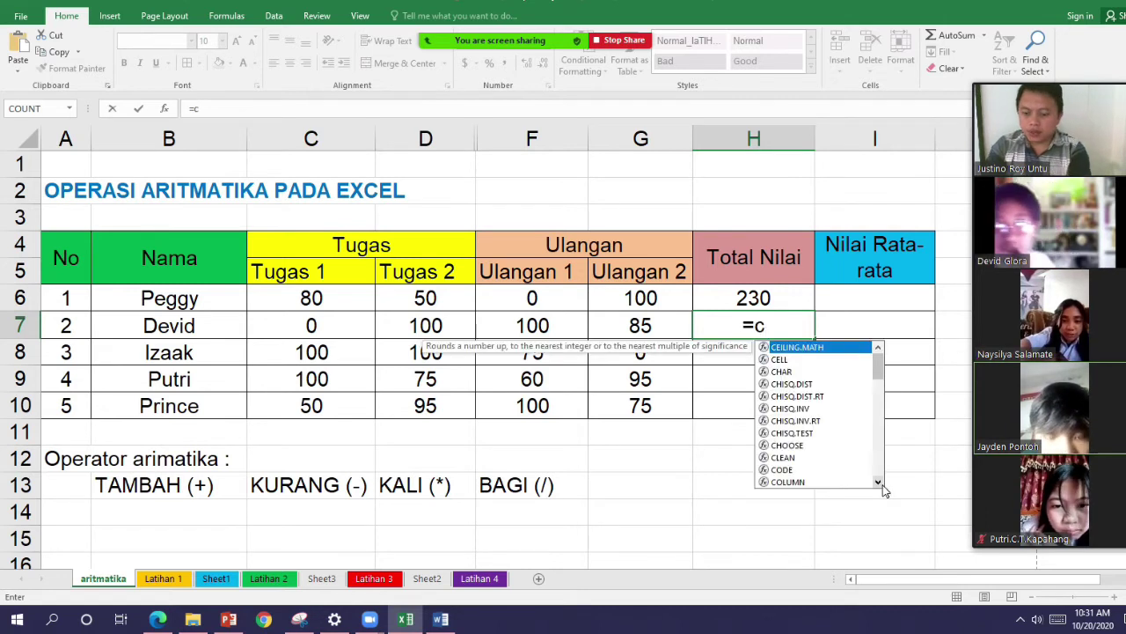
{"action": "type", "text": "7"}
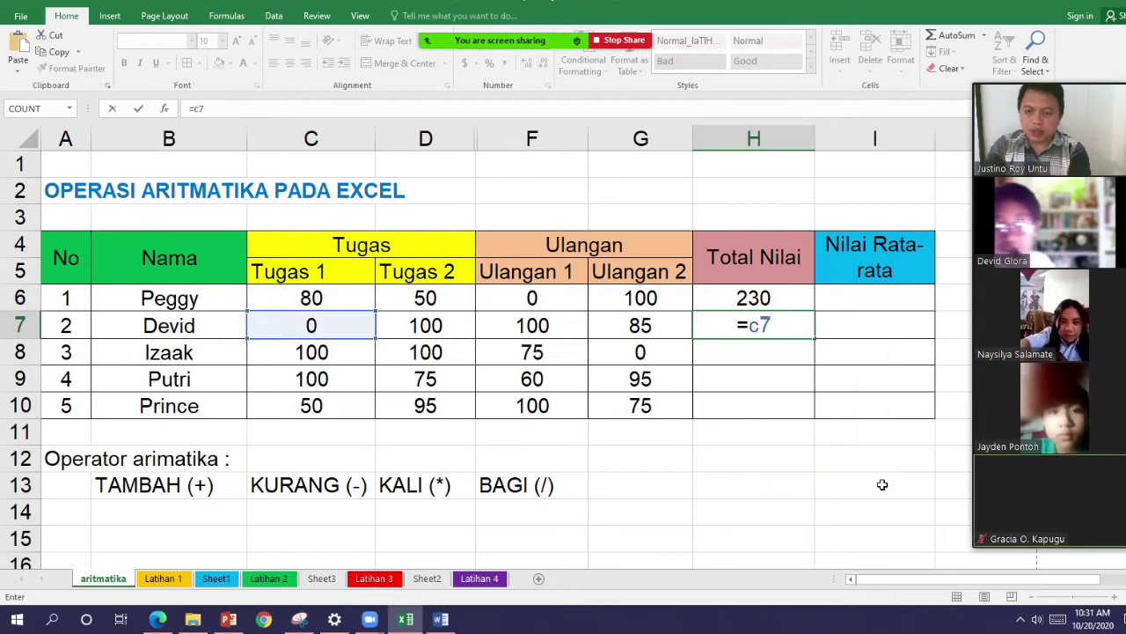
{"action": "type", "text": "+d"}
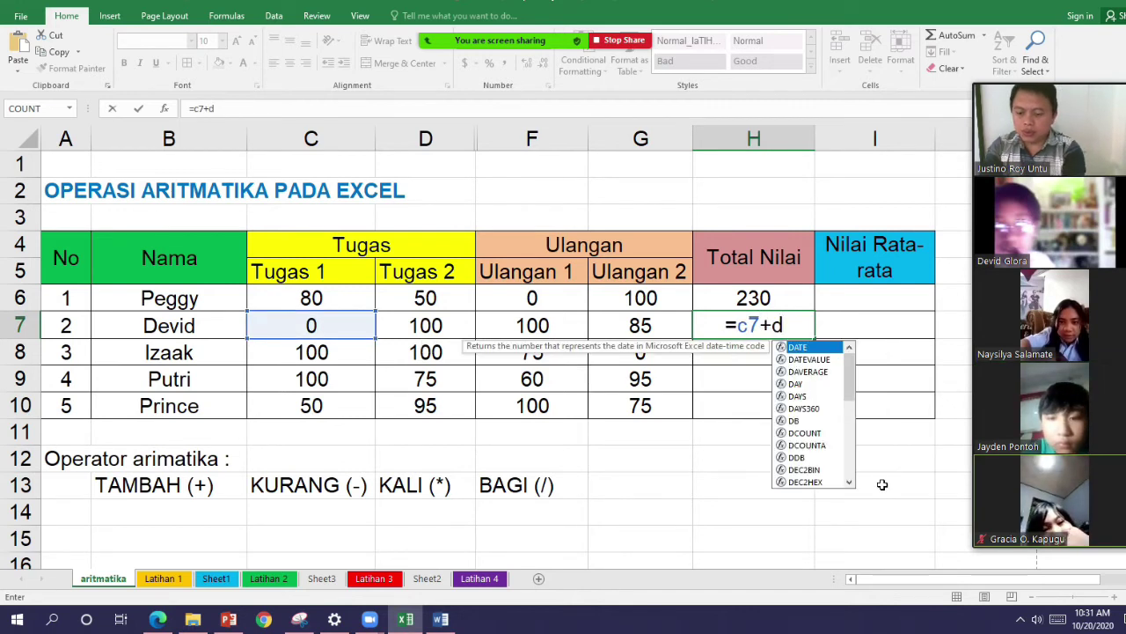
{"action": "type", "text": "7+f"}
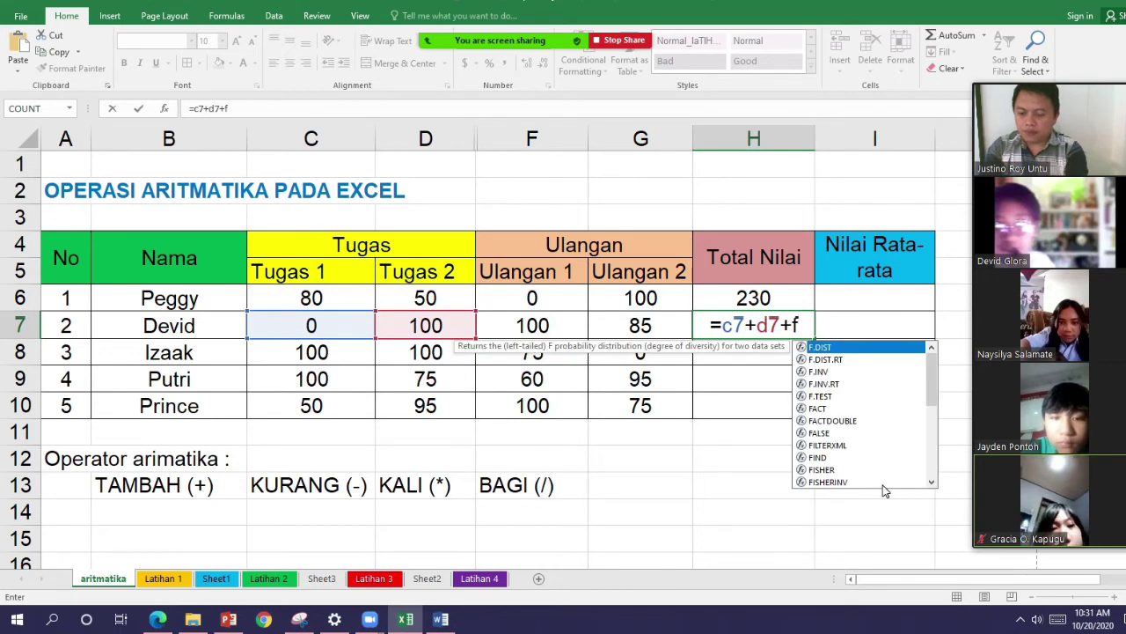
{"action": "type", "text": "7"}
{"action": "type", "text": "+g7"}
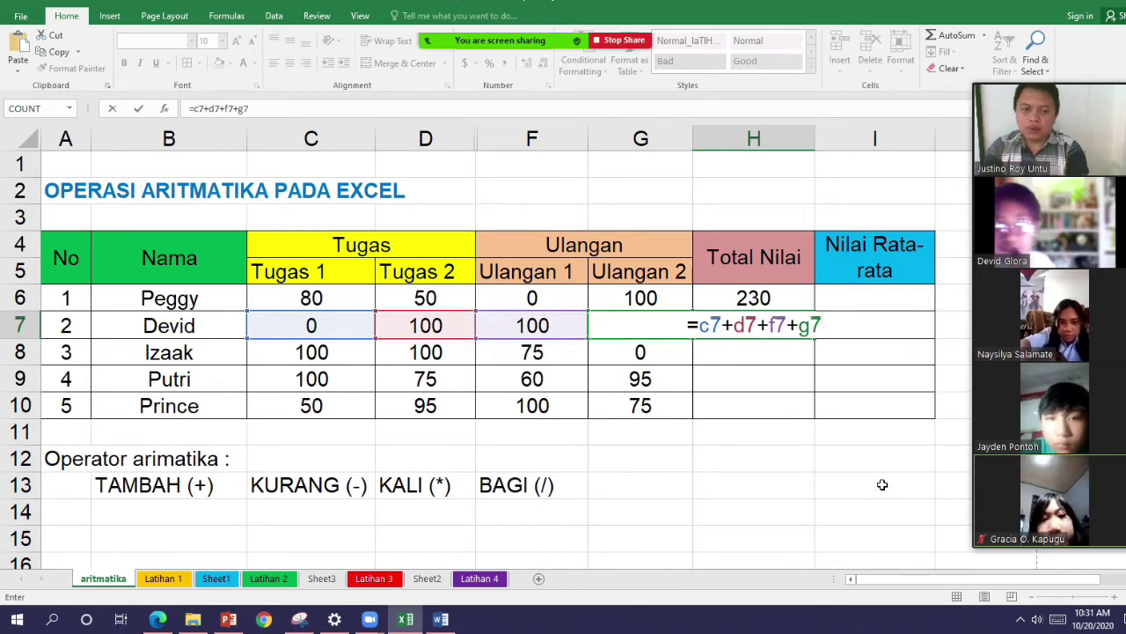
{"action": "key", "text": "Return"}
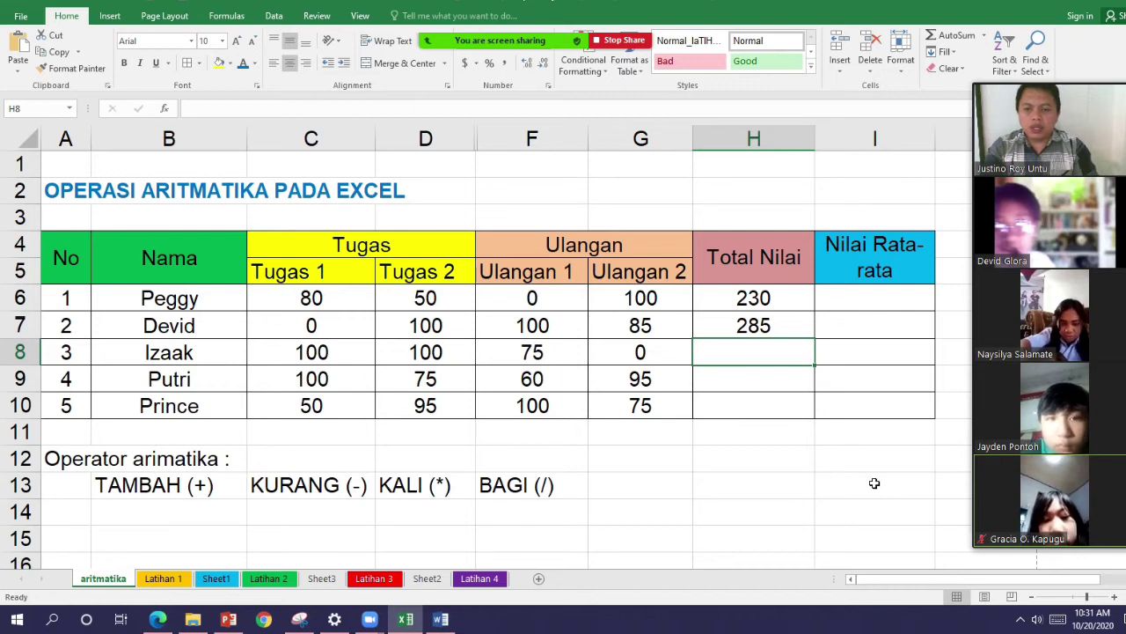
Fill the Total Nilai formula down the column through cell H10 for the remaining students.
{"action": "left_click_drag", "start_coordinate": [801, 296], "coordinate": [815, 414]}
{"action": "left_click", "coordinate": [789, 328]}
{"action": "left_click", "coordinate": [797, 461]}
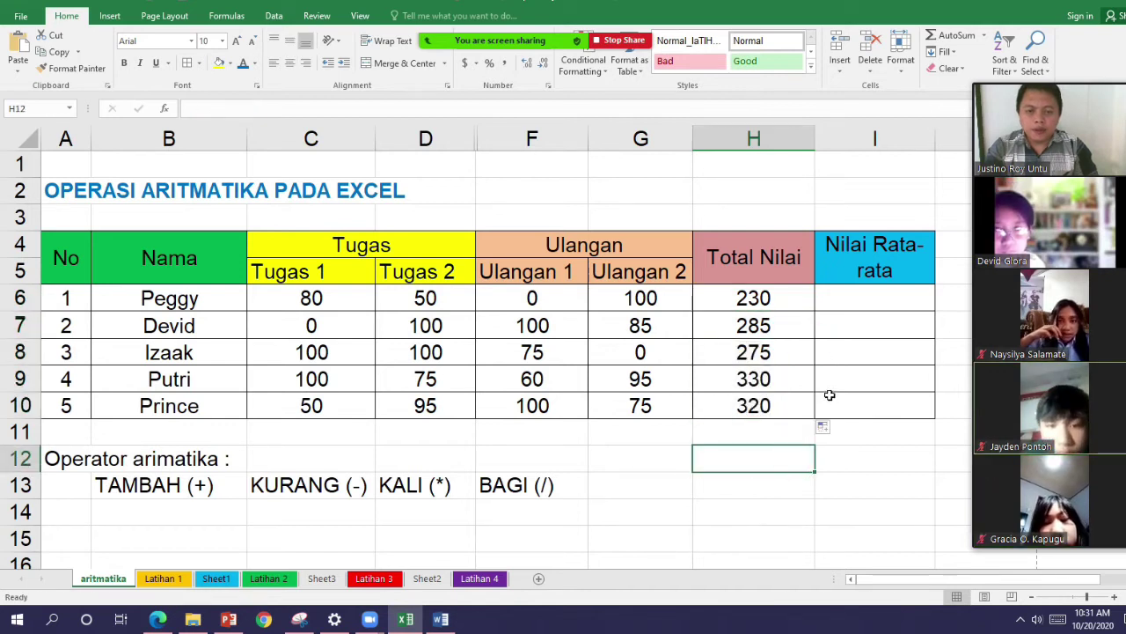
Check the cell references of the Total Nilai formulas in cells H7 to H10, one after another.
{"action": "left_click", "coordinate": [749, 327]}
{"action": "double_click", "coordinate": [749, 326]}
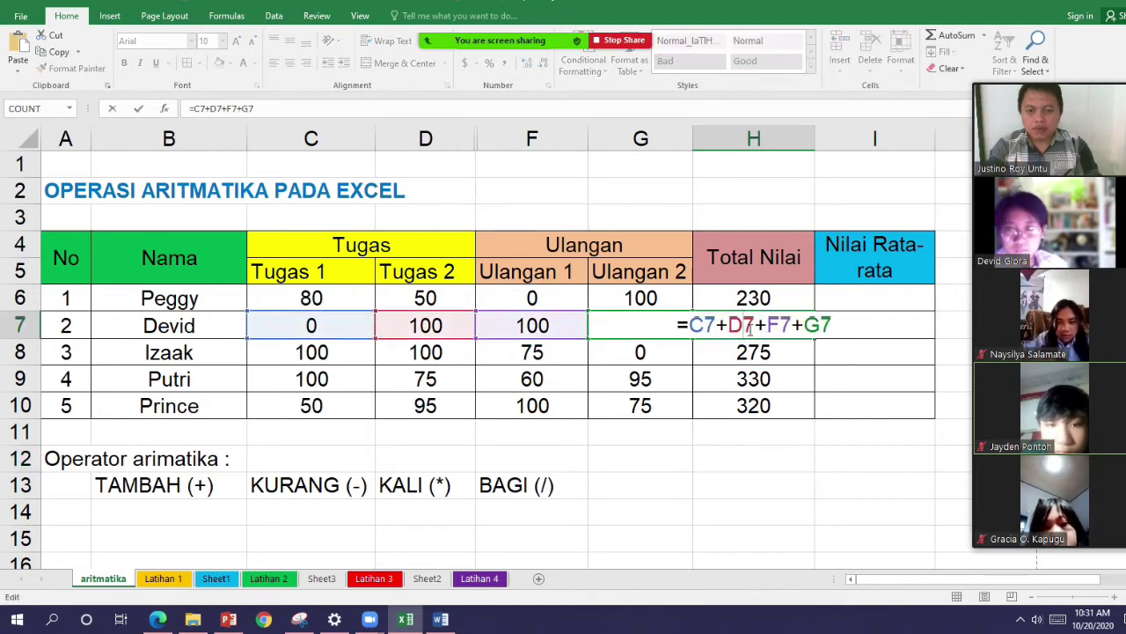
{"action": "key", "text": "Return"}
{"action": "double_click", "coordinate": [755, 352]}
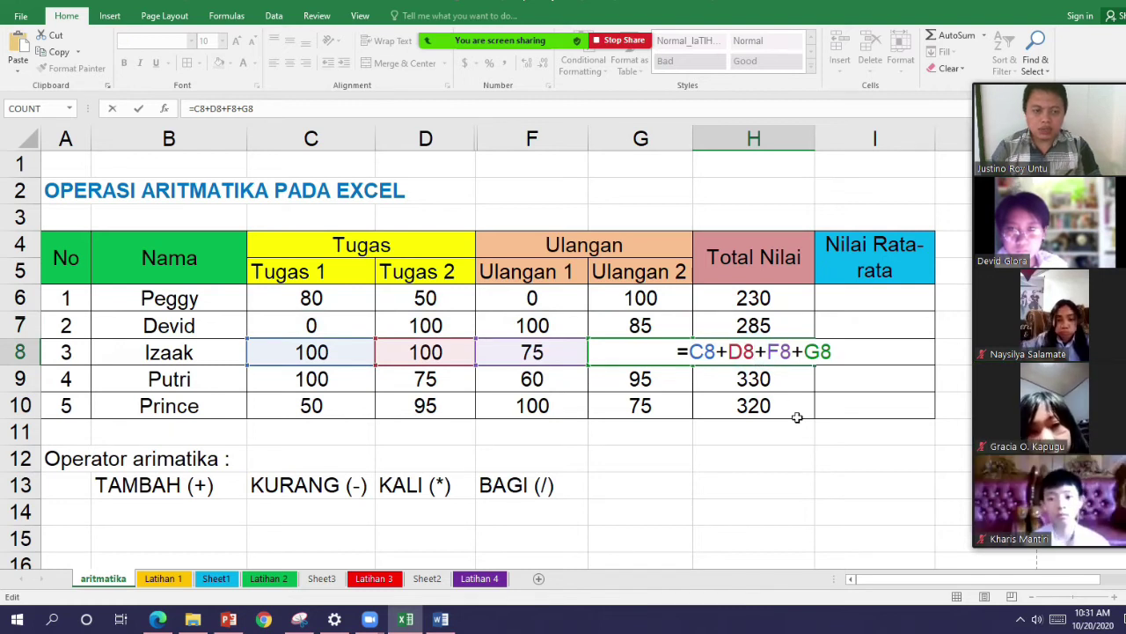
{"action": "key", "text": "Return"}
{"action": "double_click", "coordinate": [789, 379]}
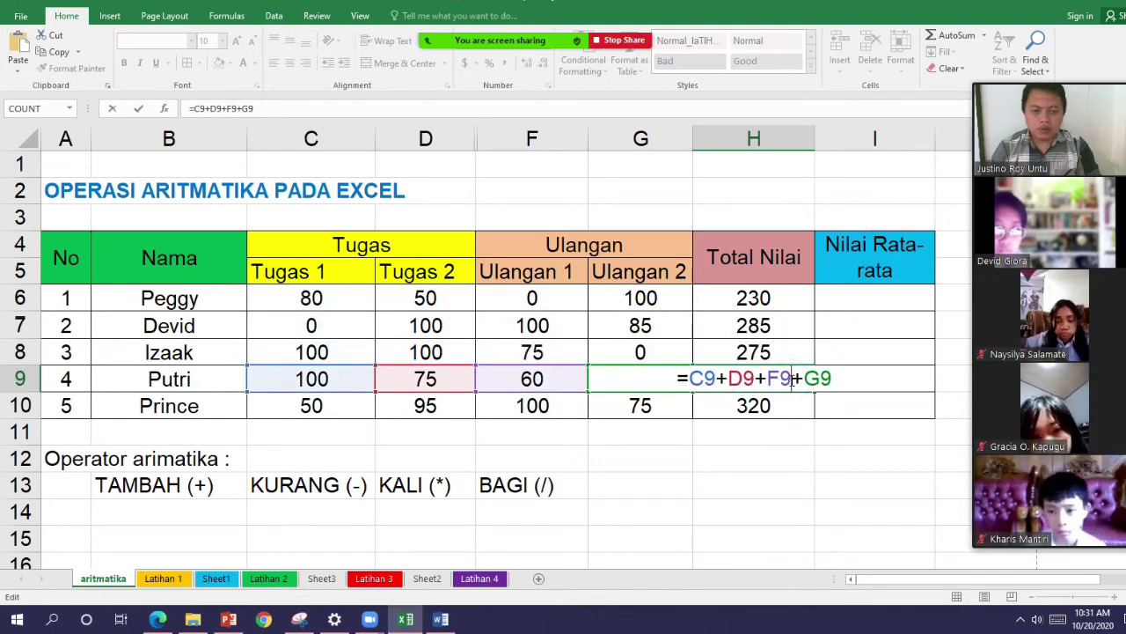
{"action": "key", "text": "Return"}
{"action": "double_click", "coordinate": [787, 405]}
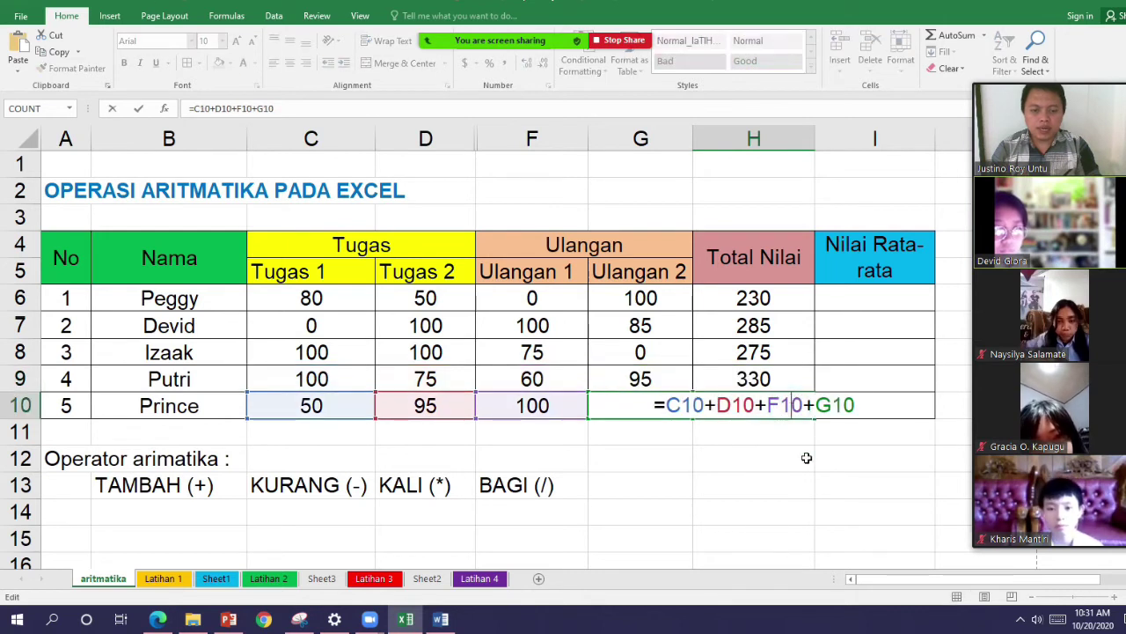
{"action": "left_click", "coordinate": [807, 458]}
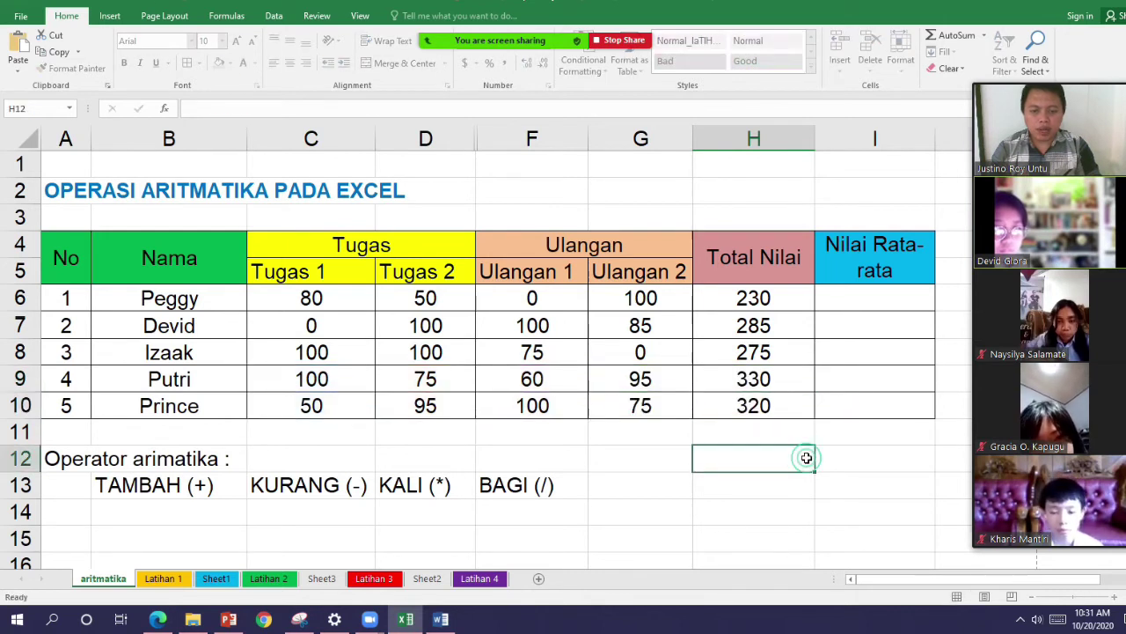
Format the first student's Total Nilai in cell H6 as bold blue text.
{"action": "left_click", "coordinate": [778, 300]}
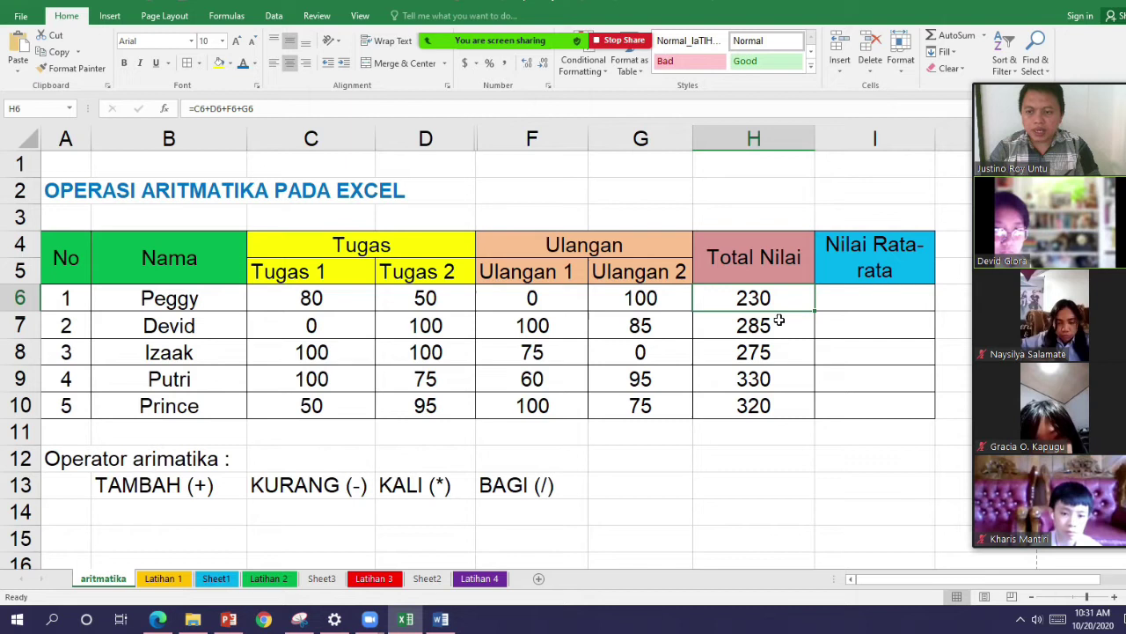
{"action": "left_click", "coordinate": [244, 66]}
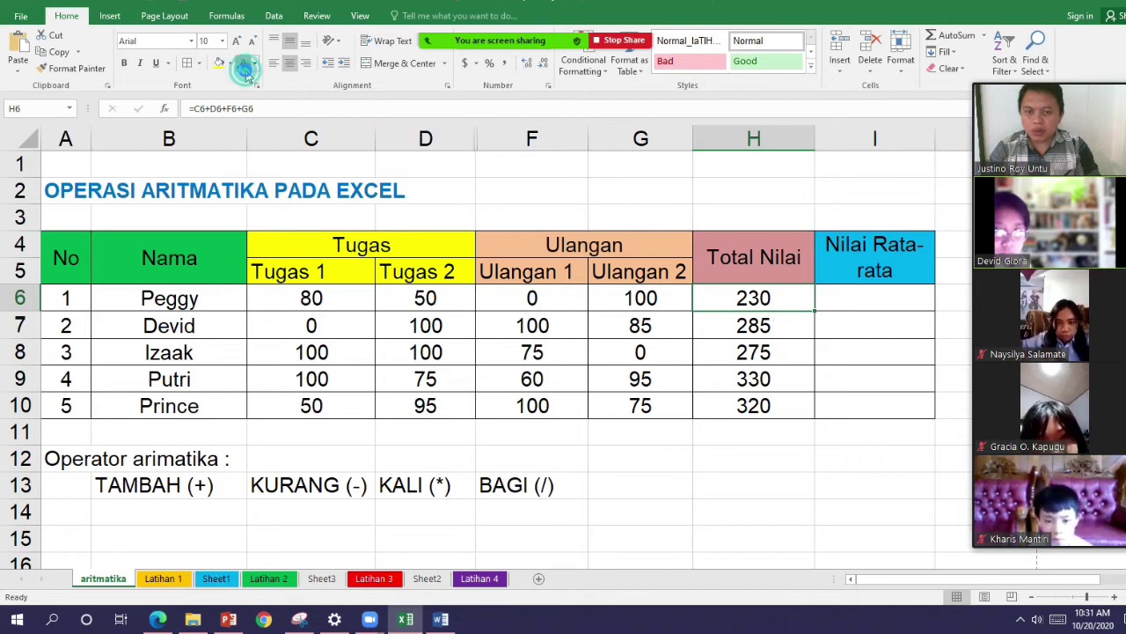
{"action": "left_click", "coordinate": [123, 63]}
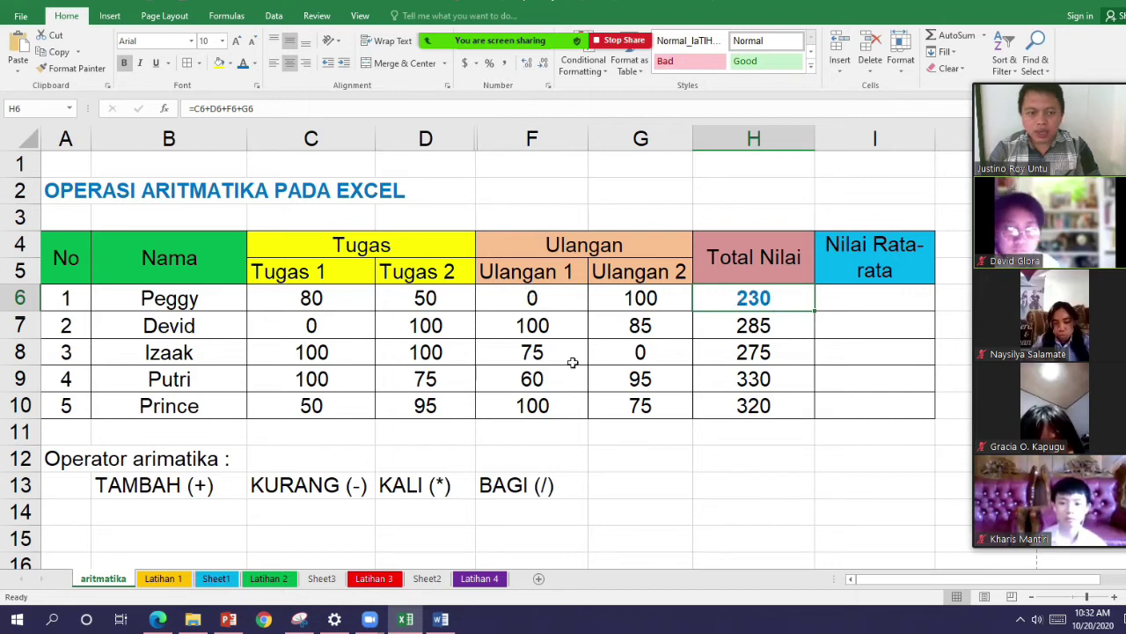
Try 85 as the first student's Ulangan 1 grade in cell F6, and undo the entry.
{"action": "left_click", "coordinate": [556, 301]}
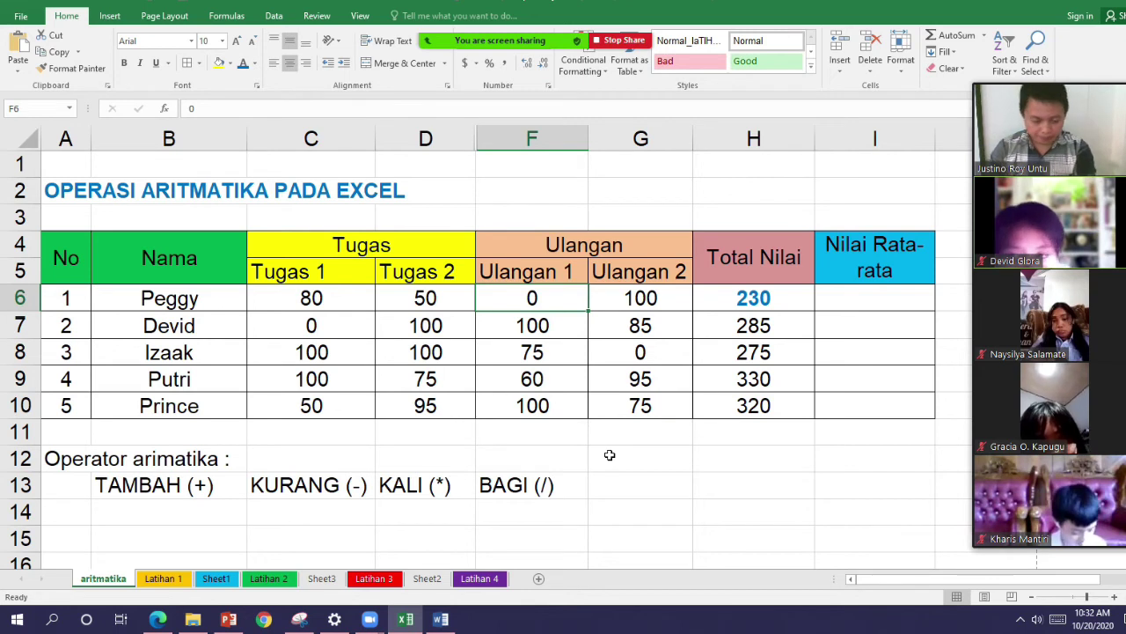
{"action": "type", "text": "85"}
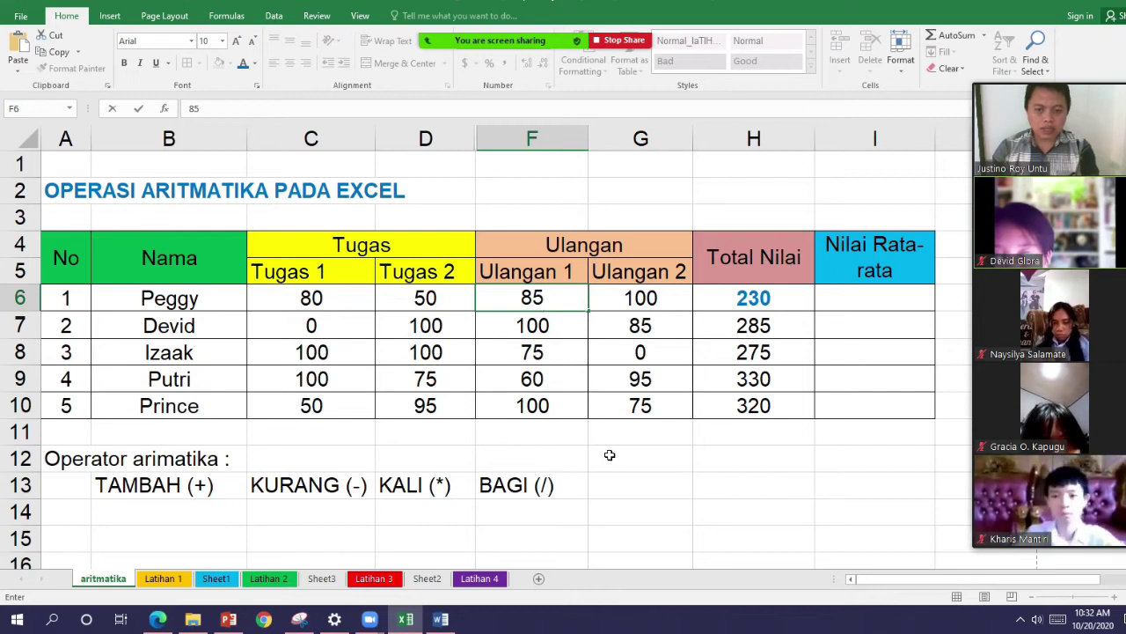
{"action": "key", "text": "Return"}
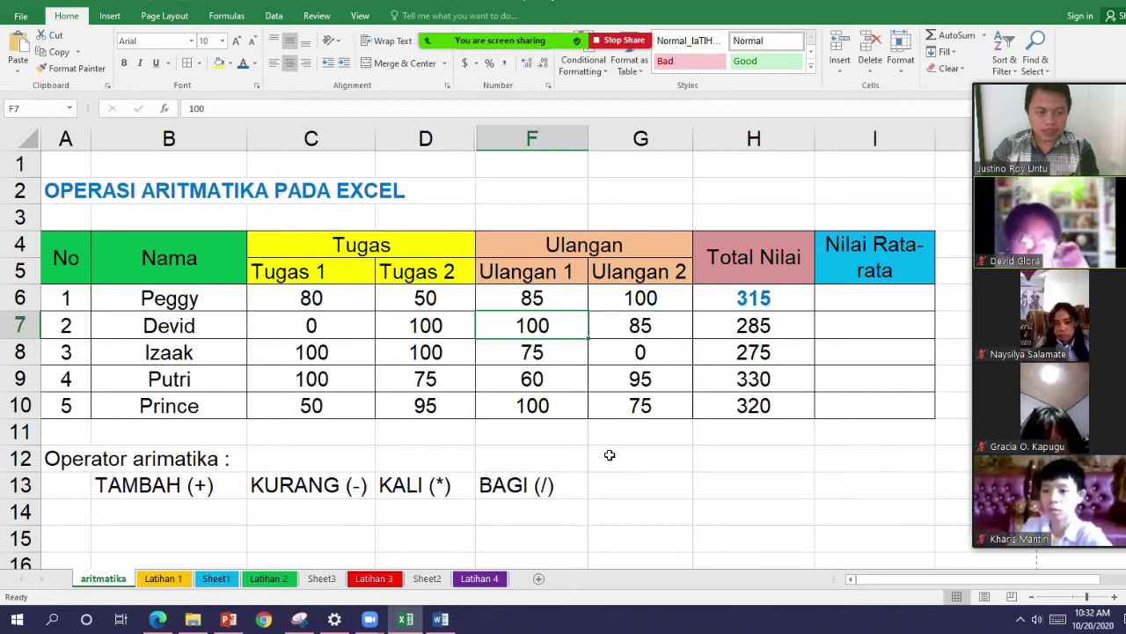
{"action": "key", "text": "ctrl+z"}
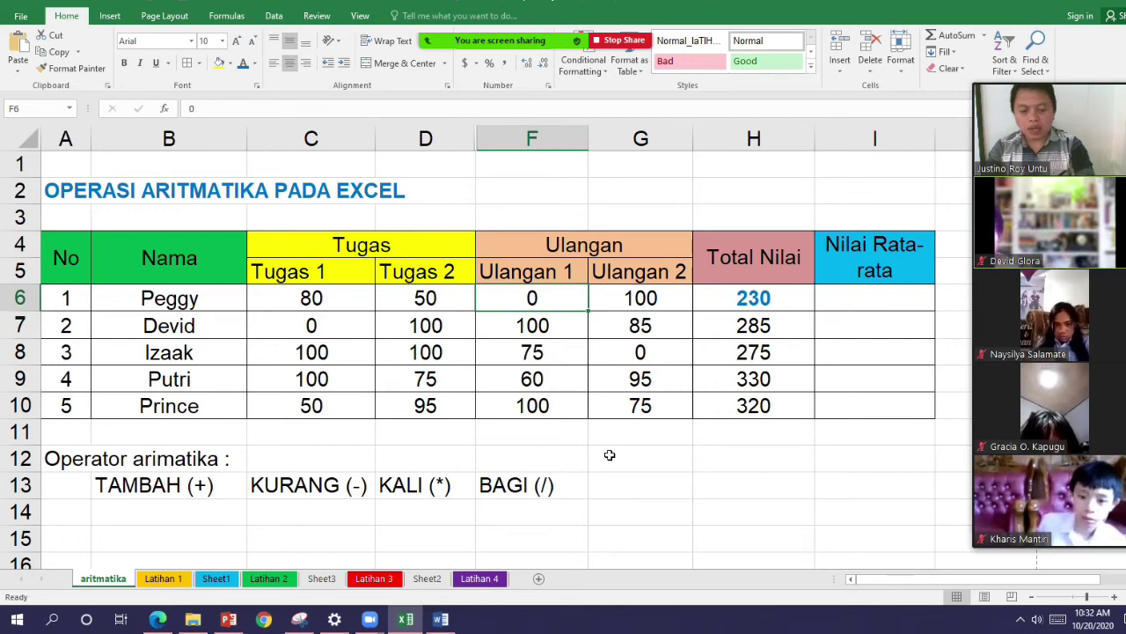
Set the first student's Ulangan 1 grade in cell F6 to 85 and select their Tugas 1 grade.
{"action": "type", "text": "85"}
{"action": "key", "text": "Return"}
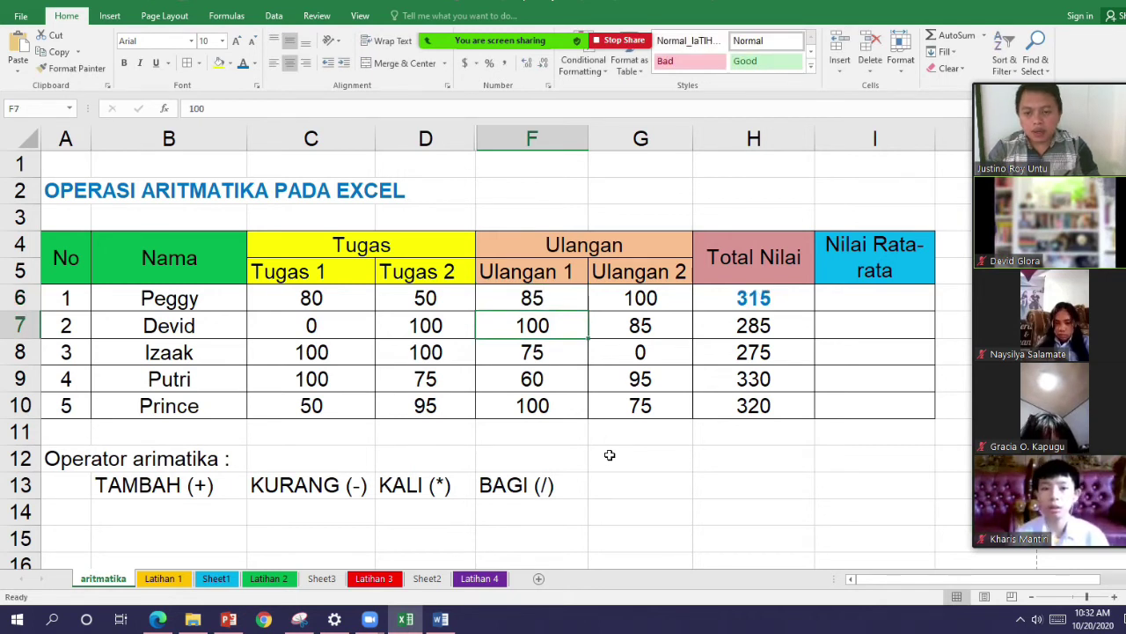
{"action": "left_click", "coordinate": [352, 300]}
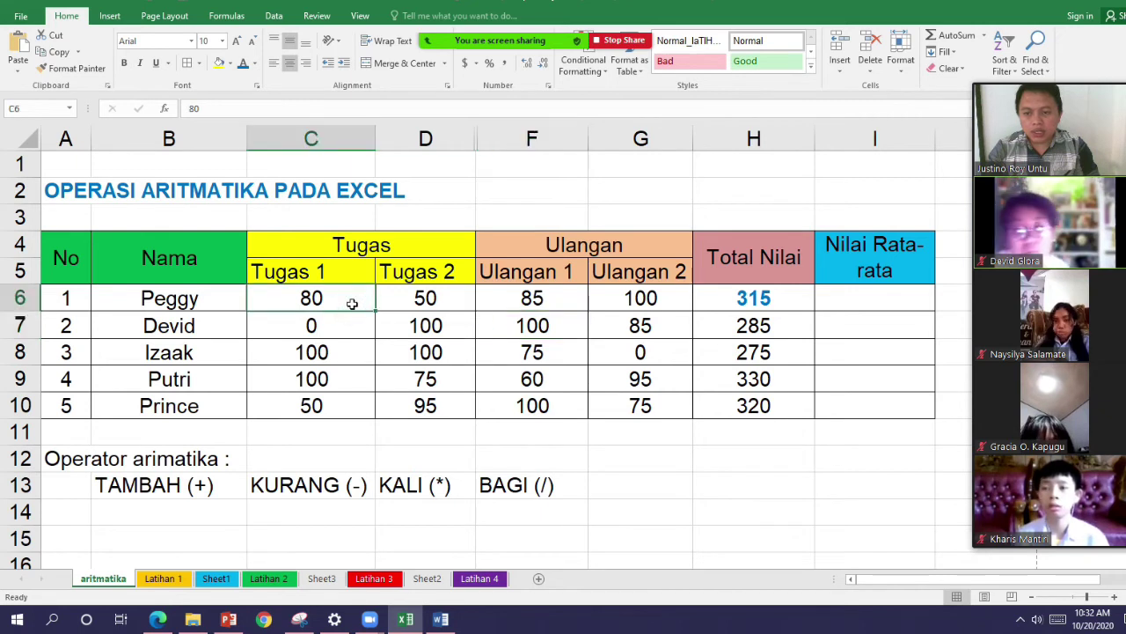
Review the first student's grades in row 6 and the Total Nilai column that the average is based on.
{"action": "left_click", "coordinate": [412, 301]}
{"action": "left_click", "coordinate": [541, 300]}
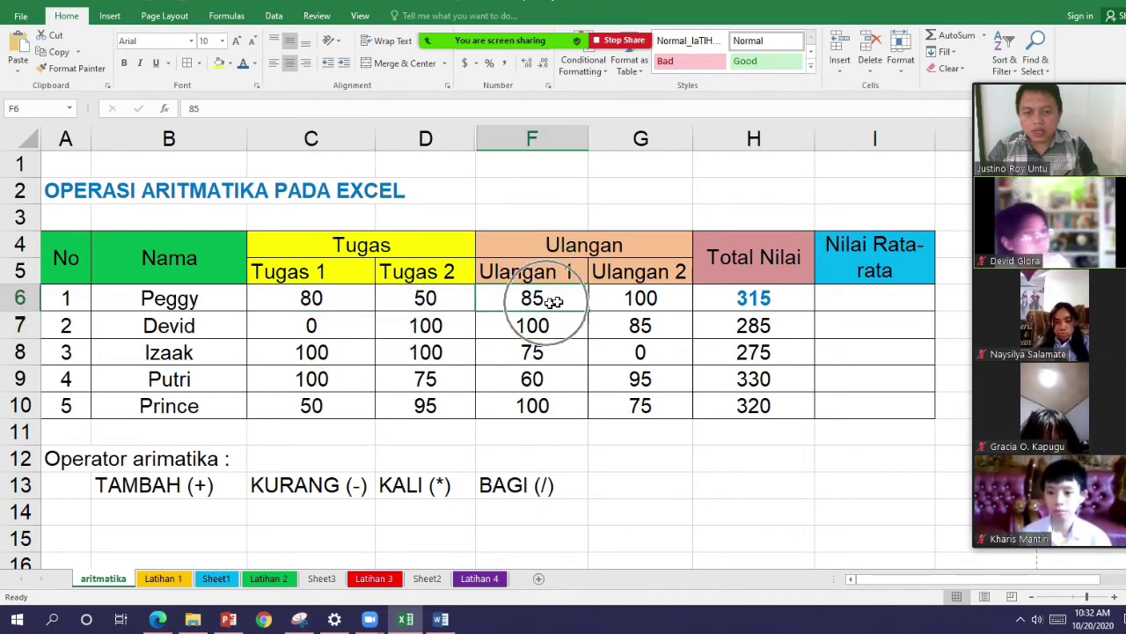
{"action": "left_click", "coordinate": [627, 299]}
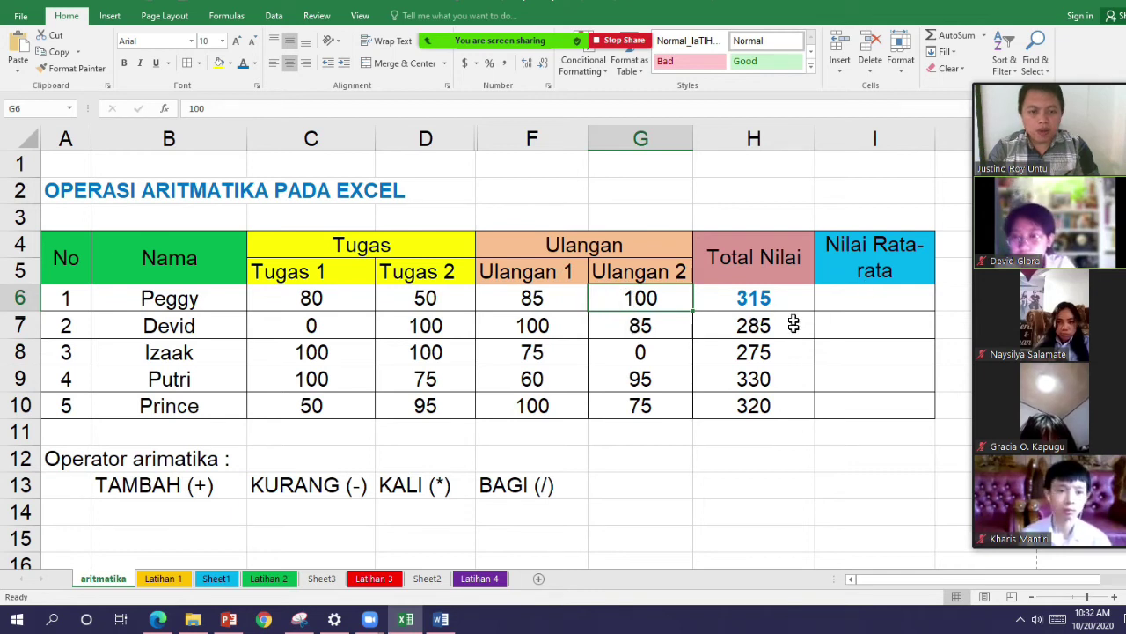
{"action": "left_click", "coordinate": [767, 254]}
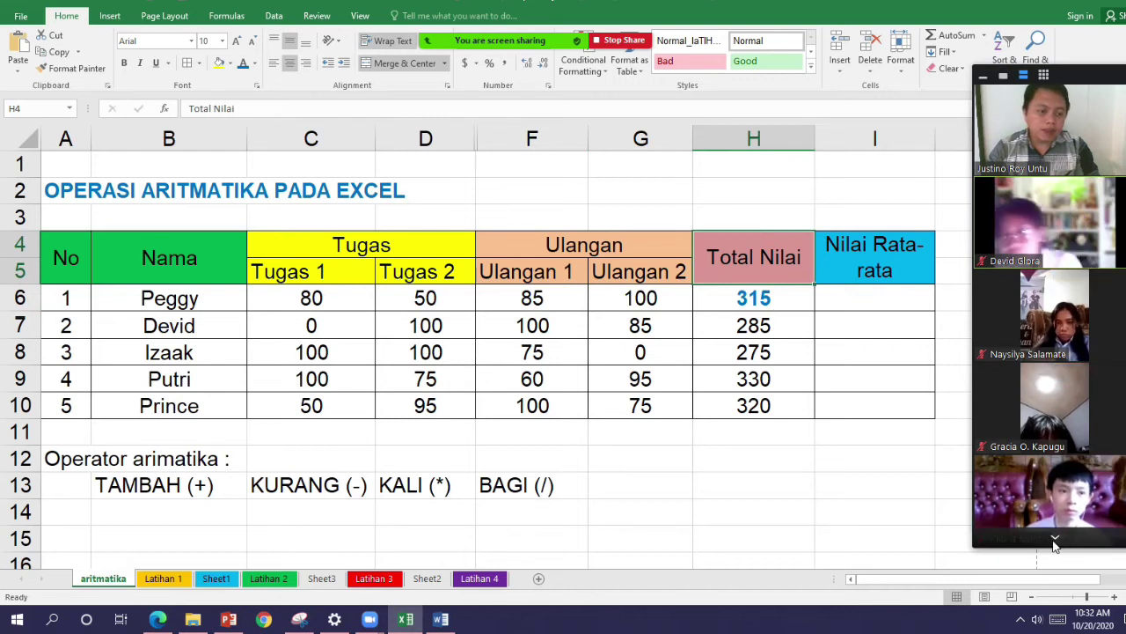
{"action": "left_click", "coordinate": [1055, 540]}
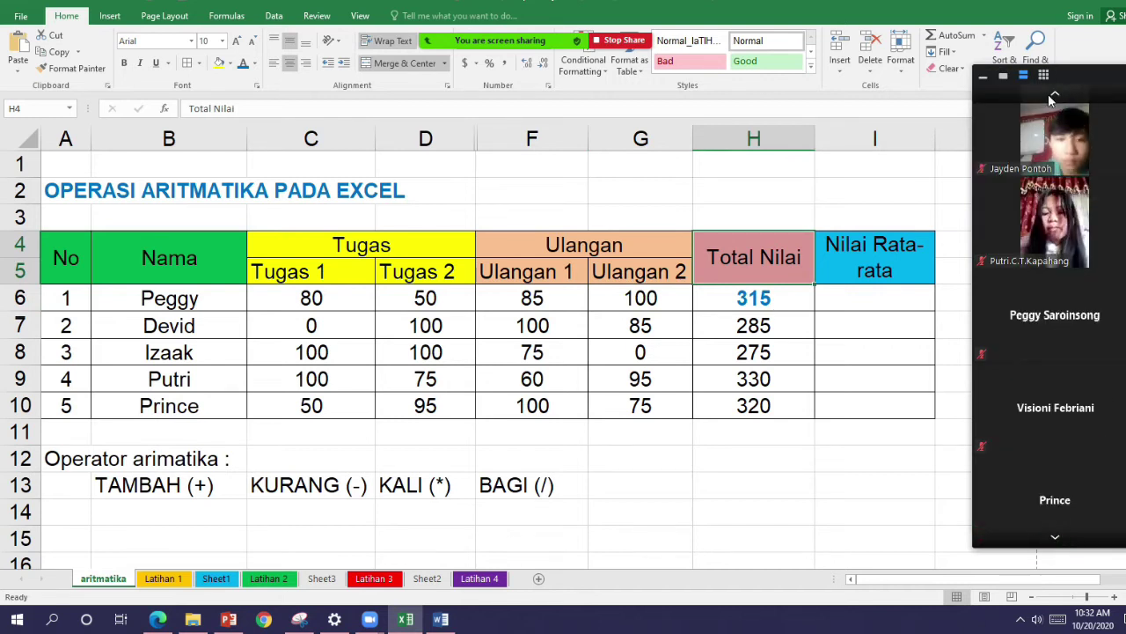
{"action": "left_click", "coordinate": [881, 301]}
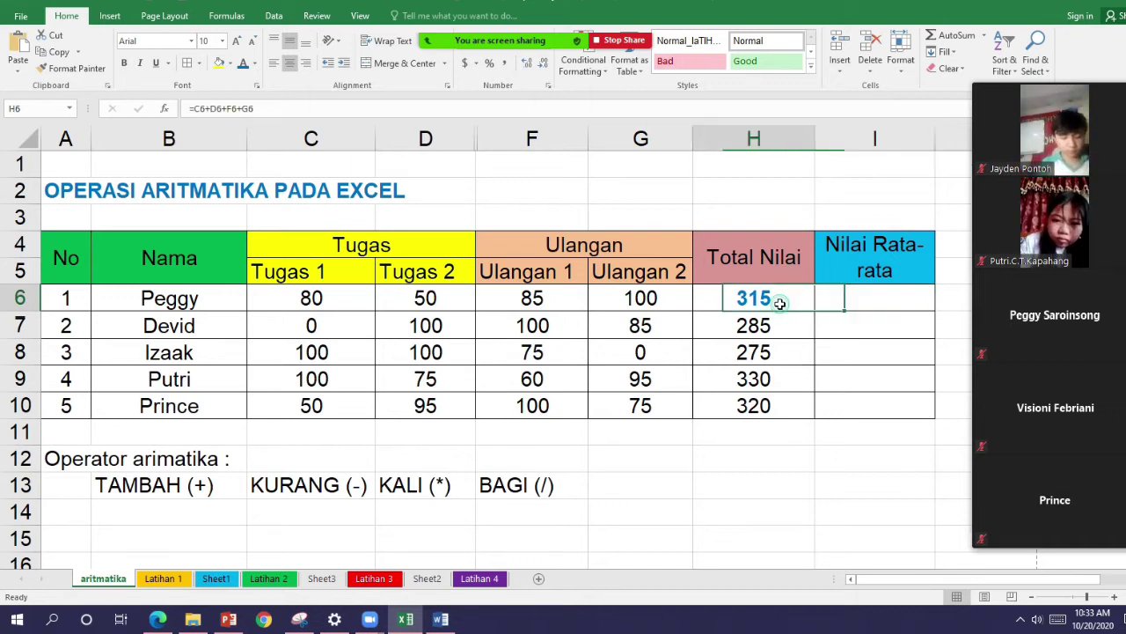
{"action": "left_click", "coordinate": [788, 134]}
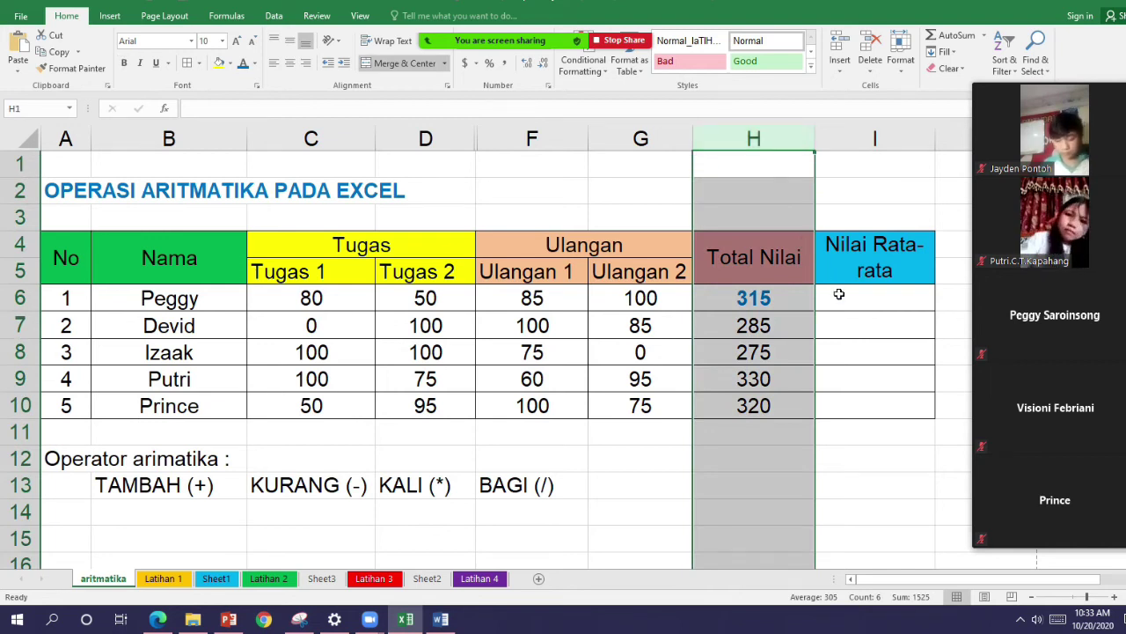
{"action": "left_click", "coordinate": [839, 294]}
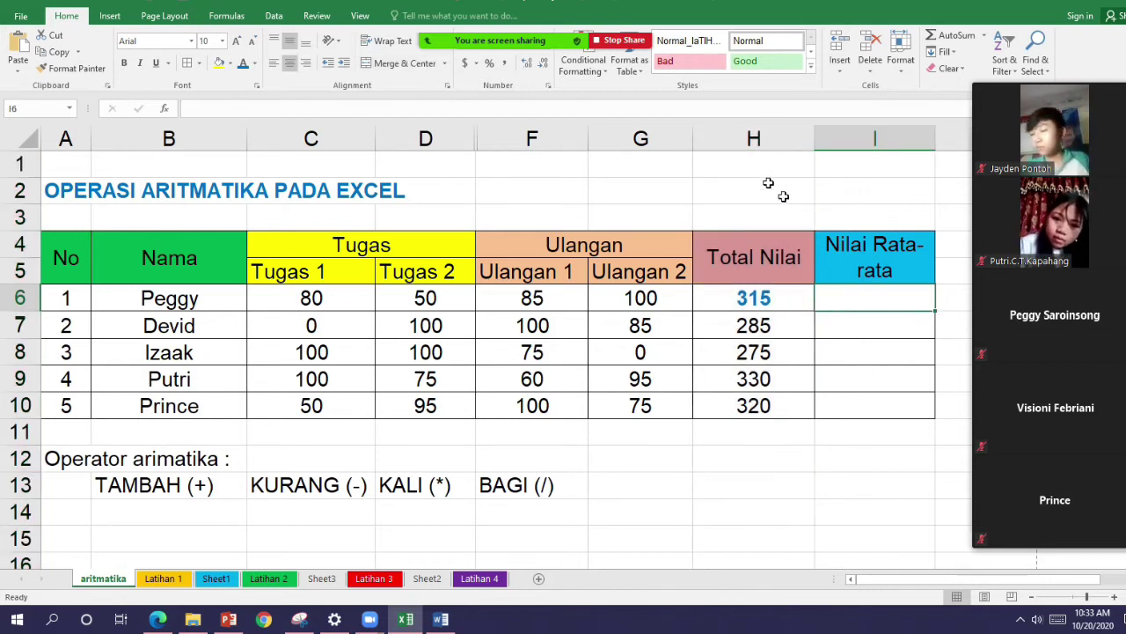
{"action": "left_click", "coordinate": [762, 134]}
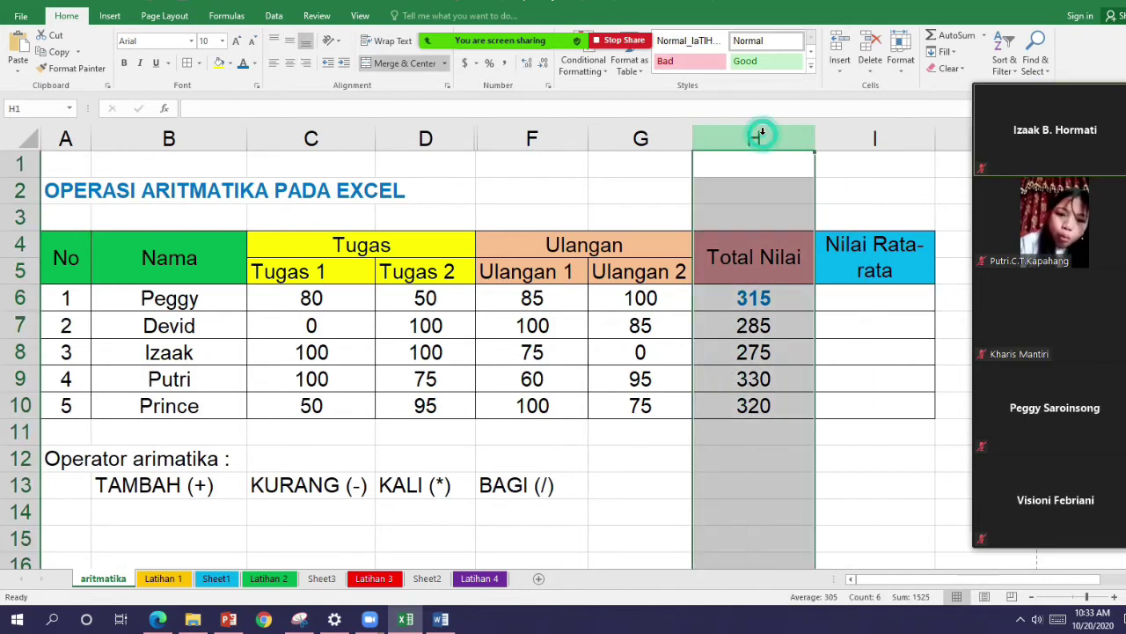
Calculate the first student's Nilai Rata-rata in cell I6 with the formula =H6/4.
{"action": "left_click", "coordinate": [850, 294]}
{"action": "type", "text": "=h"}
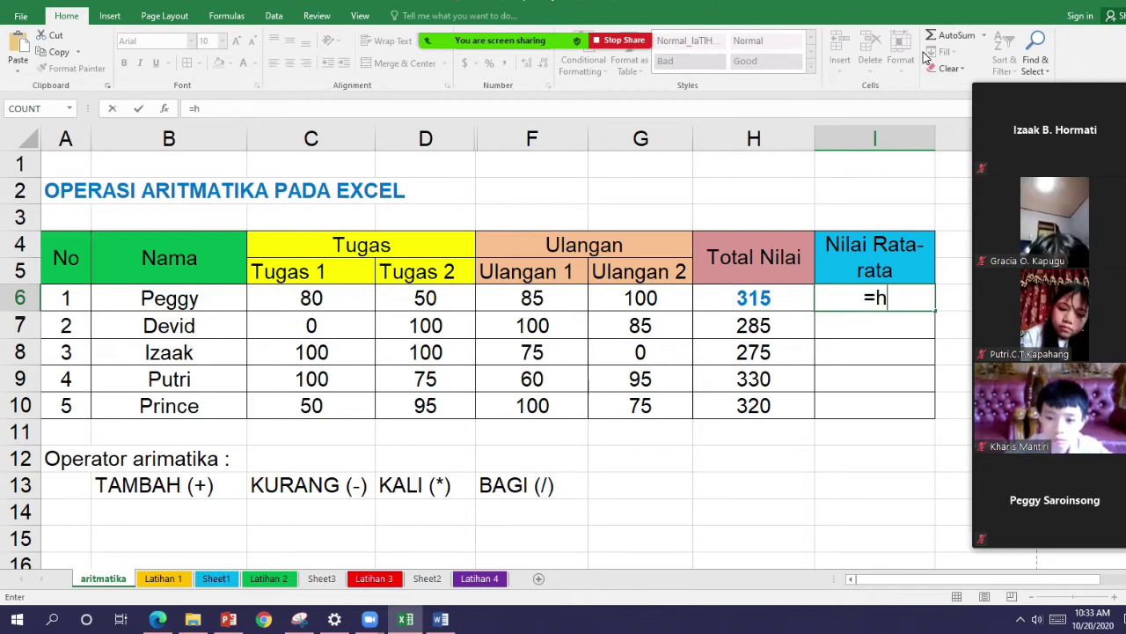
{"action": "type", "text": "6"}
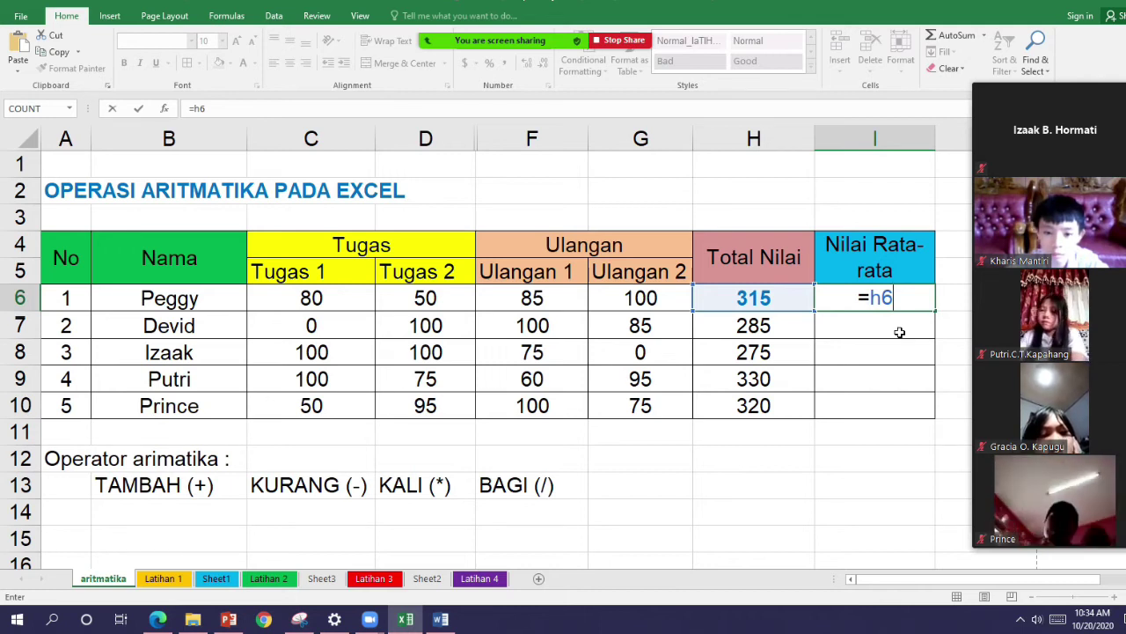
{"action": "type", "text": "/"}
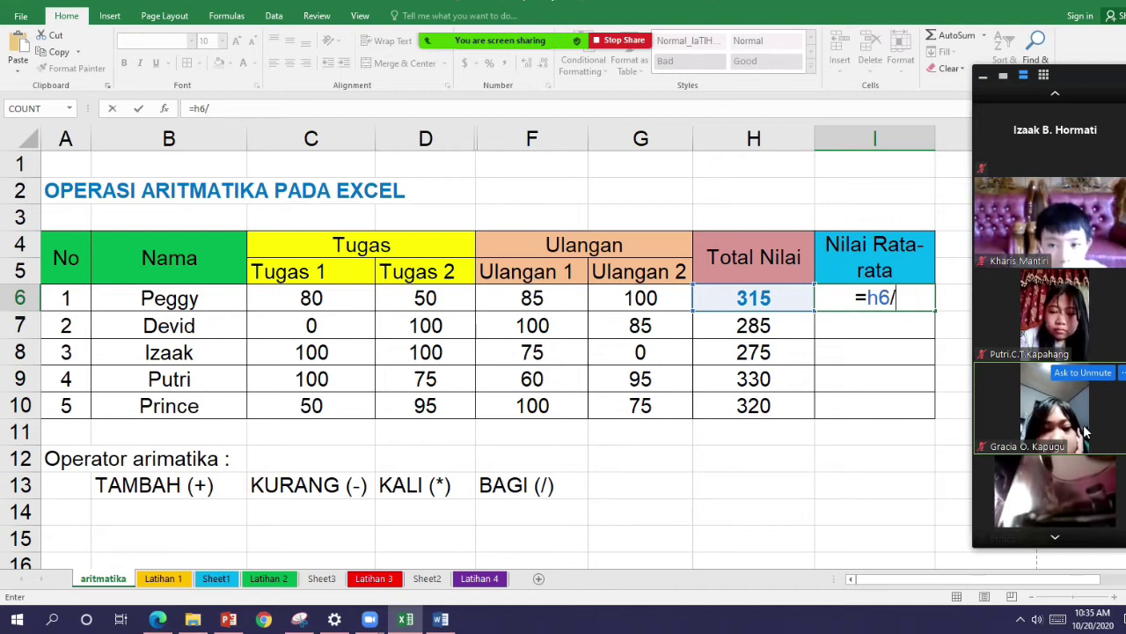
{"action": "type", "text": "4"}
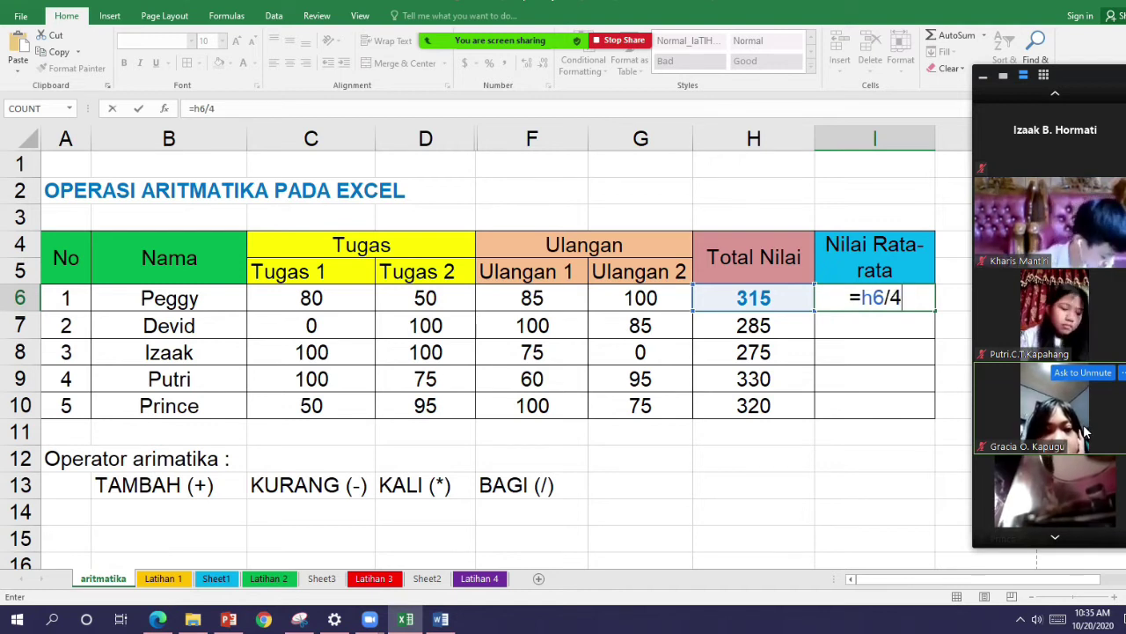
{"action": "key", "text": "Return"}
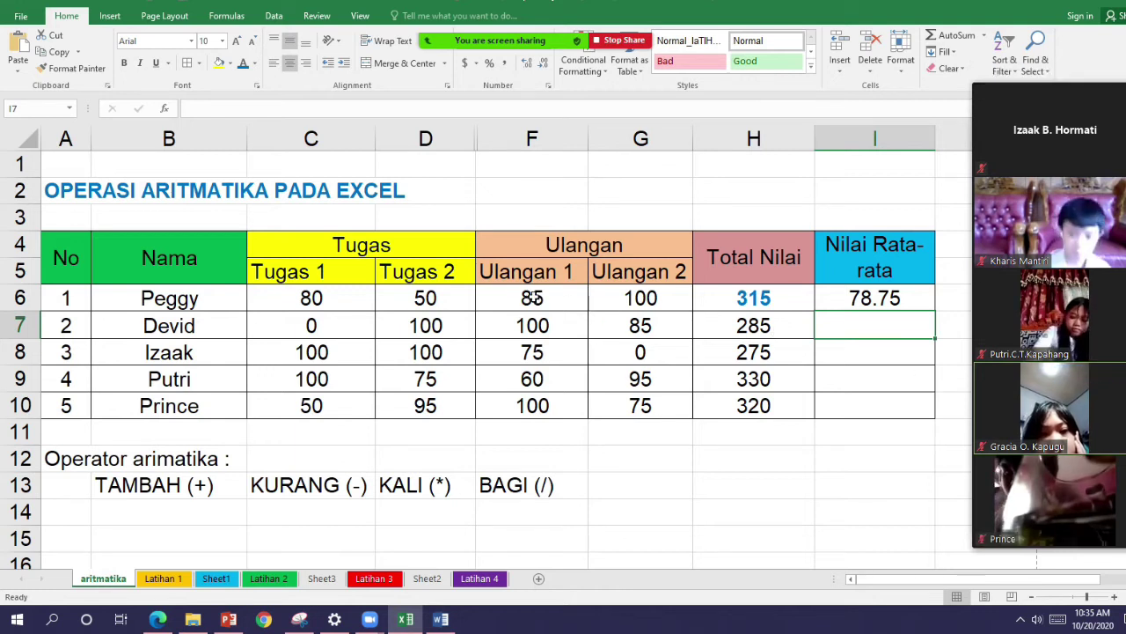
Try 0 as the first student's Ulangan 1 grade in cell F6.
{"action": "left_click", "coordinate": [526, 297]}
{"action": "type", "text": "0"}
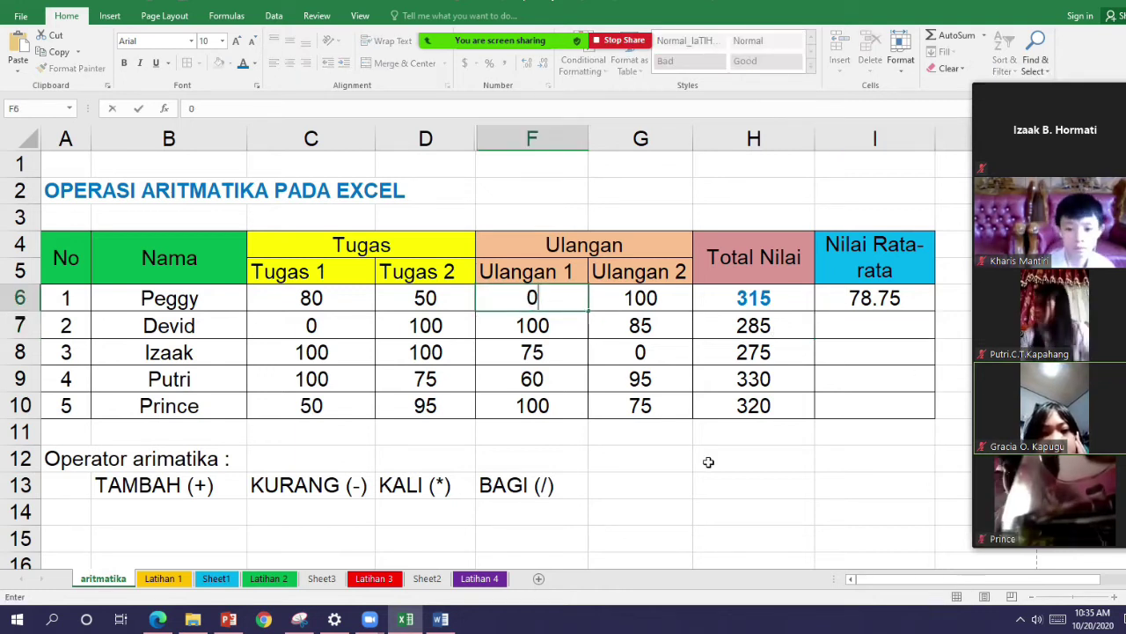
{"action": "key", "text": "Return"}
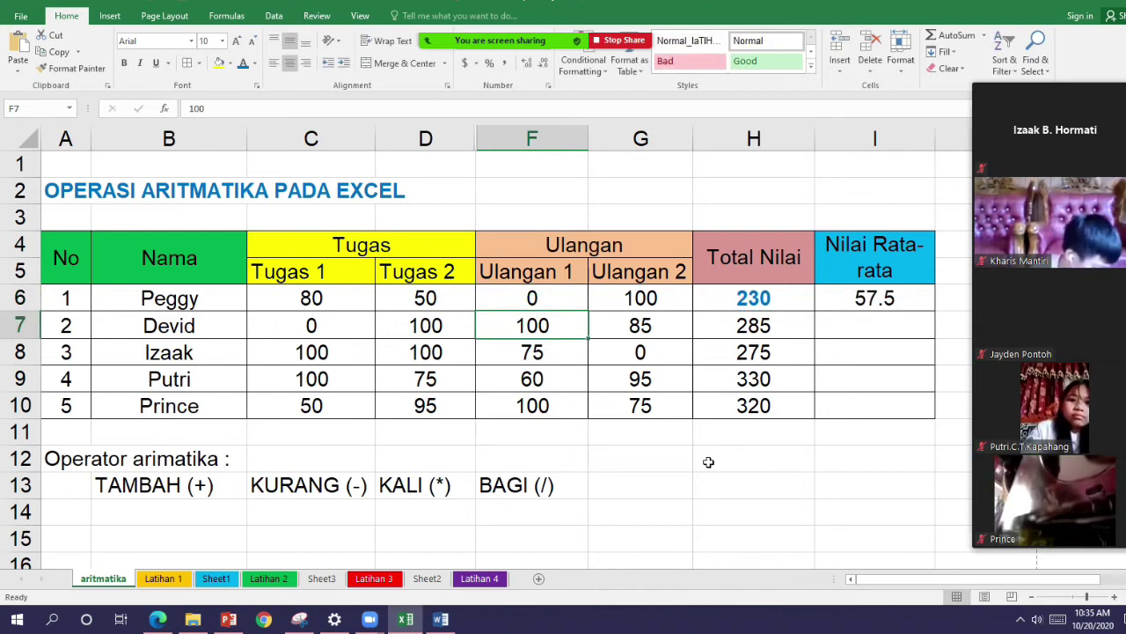
Format the first student's Nilai Rata-rata in cell I6 as bold red text.
{"action": "left_click", "coordinate": [894, 298]}
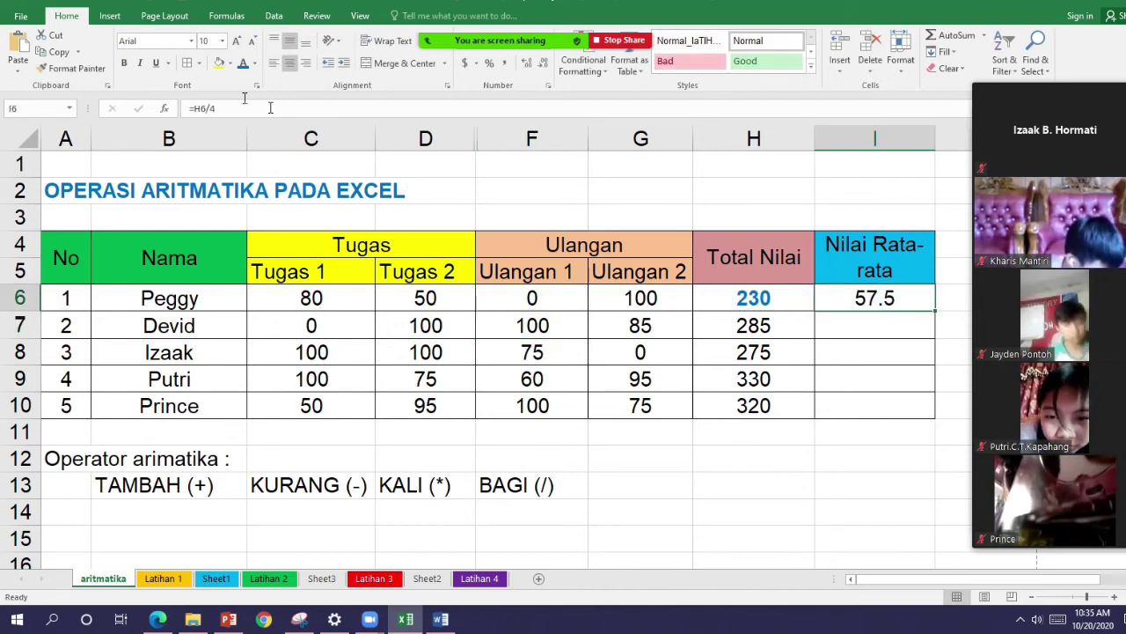
{"action": "left_click", "coordinate": [254, 63]}
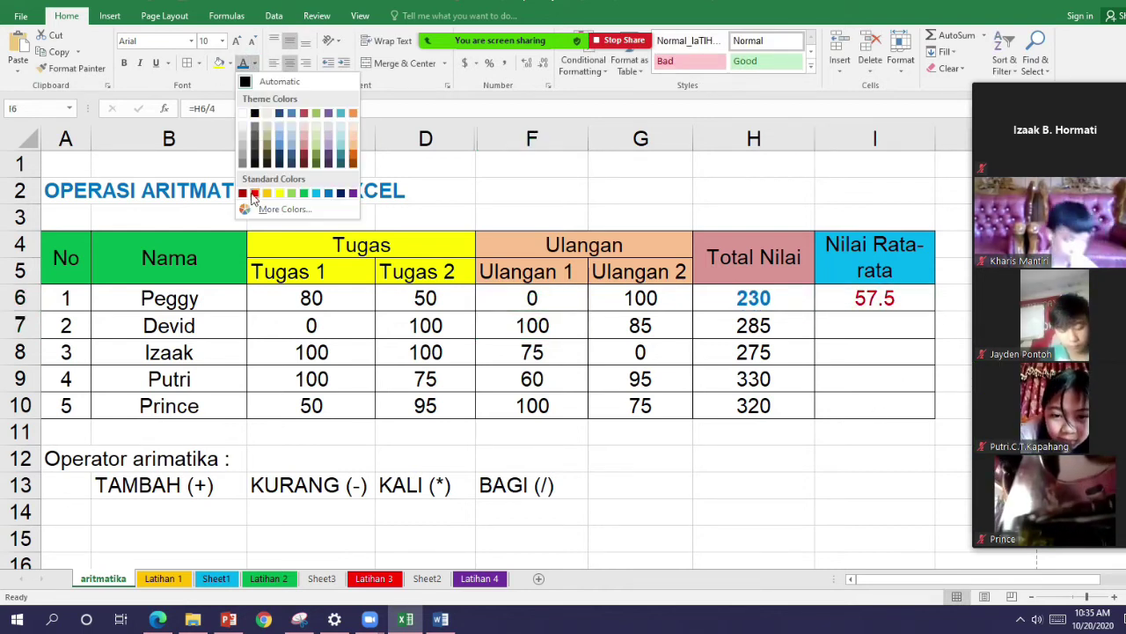
{"action": "left_click", "coordinate": [254, 192]}
{"action": "left_click", "coordinate": [126, 63]}
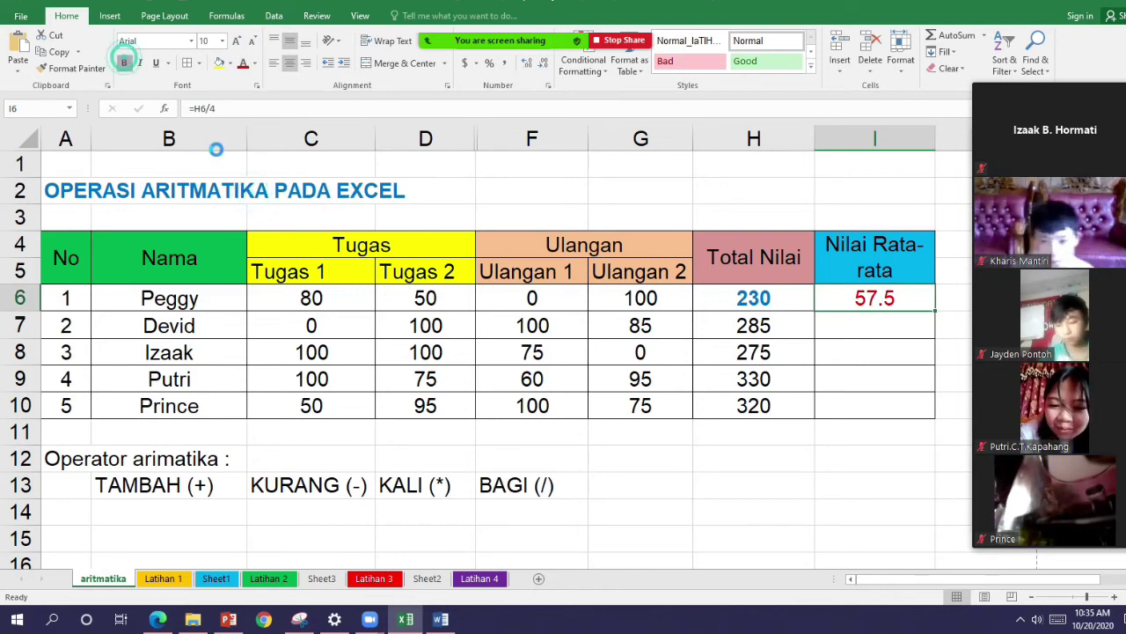
Set the first student's Ulangan 1 grade in cell F6 back to 85.
{"action": "left_click", "coordinate": [519, 299]}
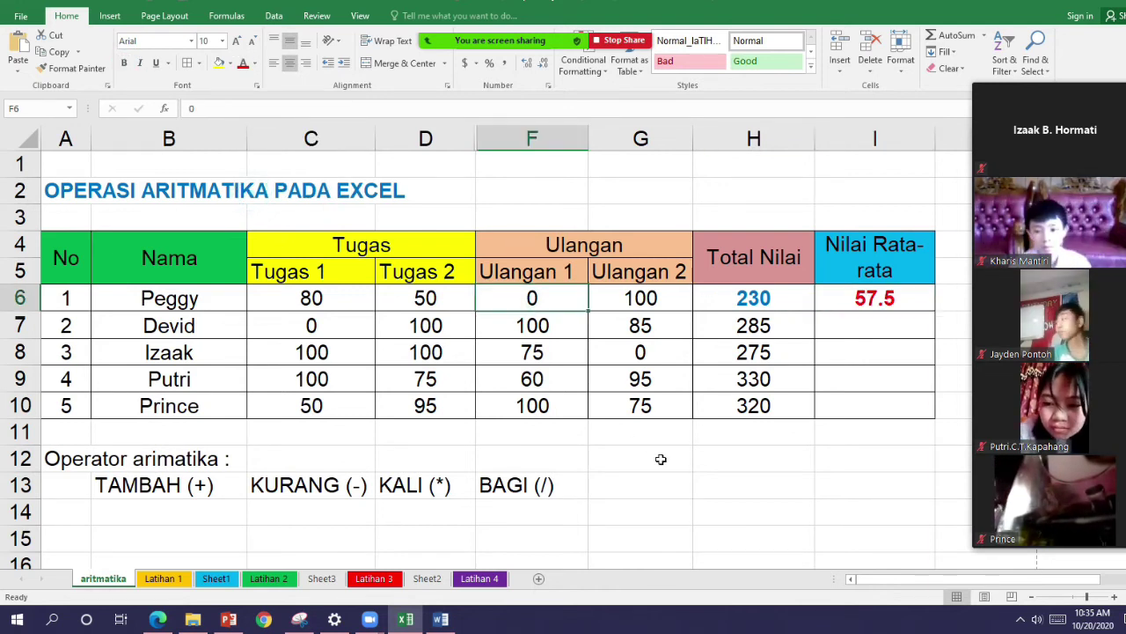
{"action": "type", "text": "85"}
{"action": "key", "text": "Return"}
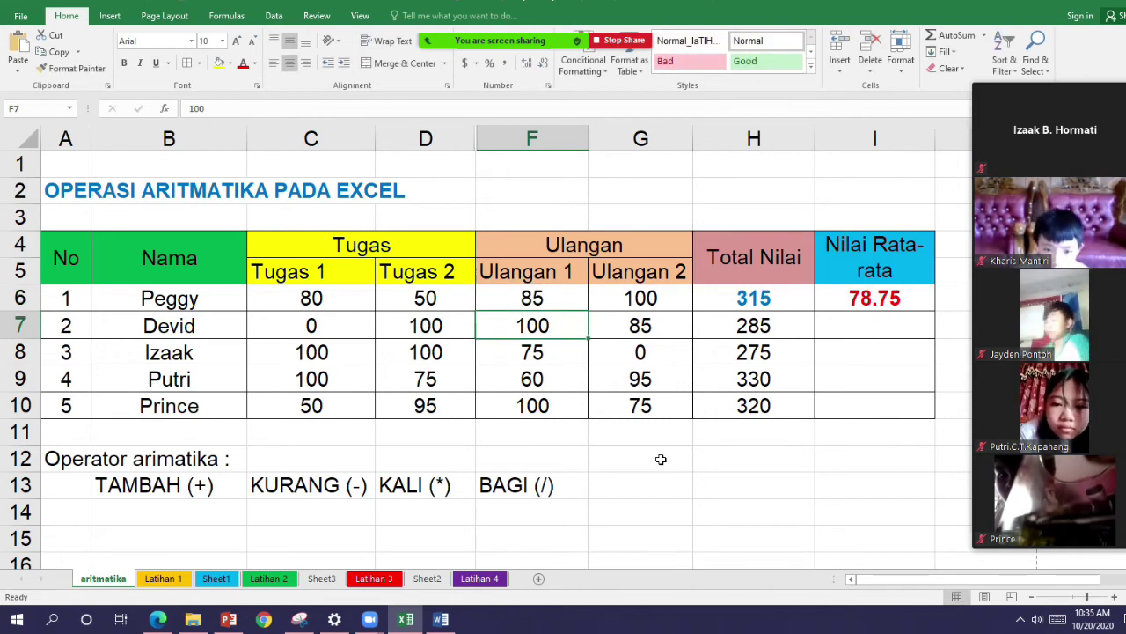
Calculate the second student's Nilai Rata-rata in cell I7 with the formula =H7/4.
{"action": "left_click", "coordinate": [909, 326]}
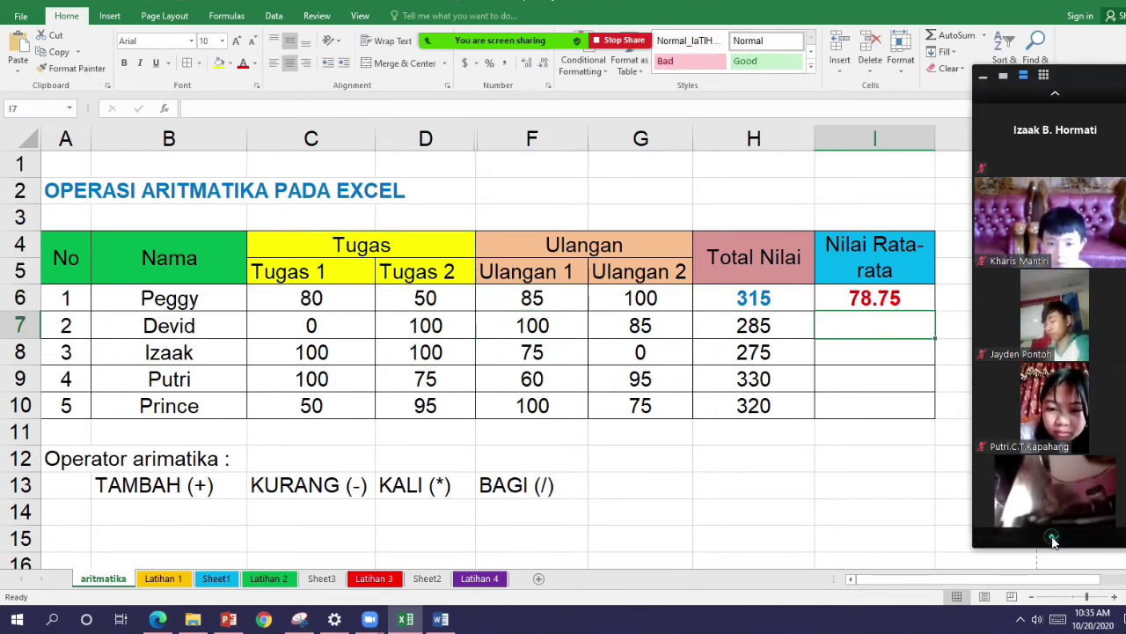
{"action": "left_click", "coordinate": [1054, 538]}
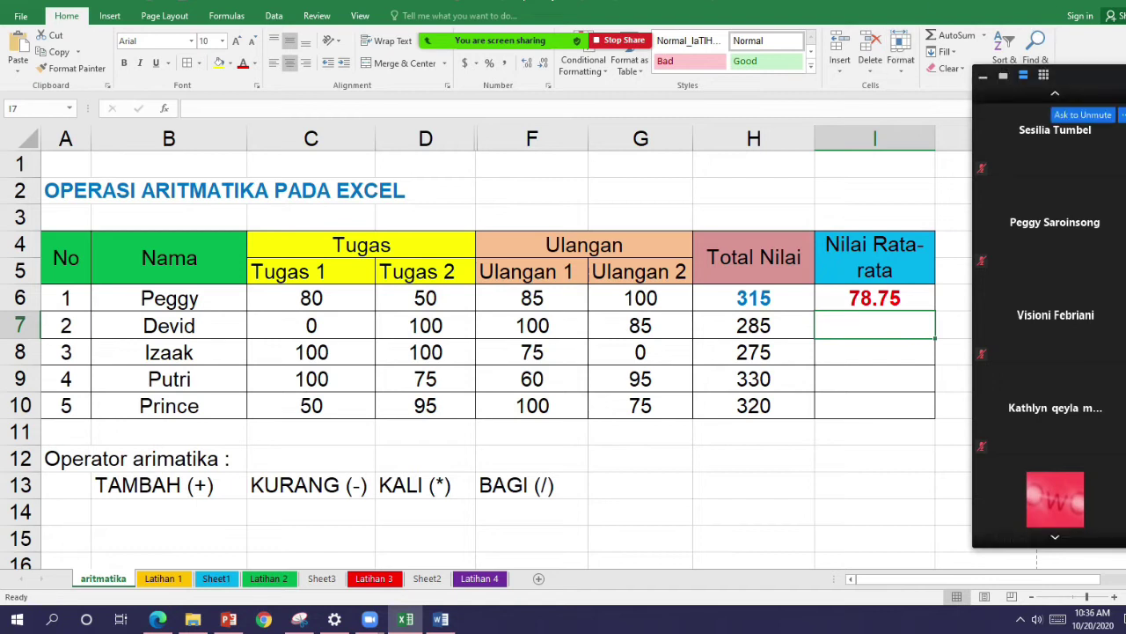
{"action": "left_click", "coordinate": [1060, 94]}
{"action": "left_click", "coordinate": [1061, 95]}
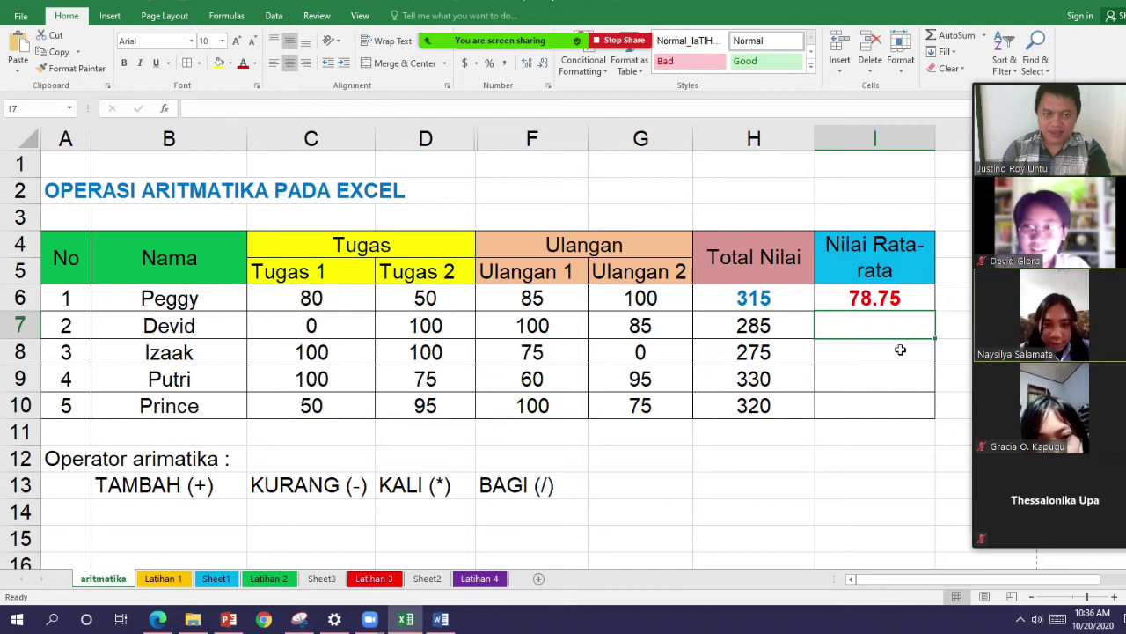
{"action": "type", "text": "=h"}
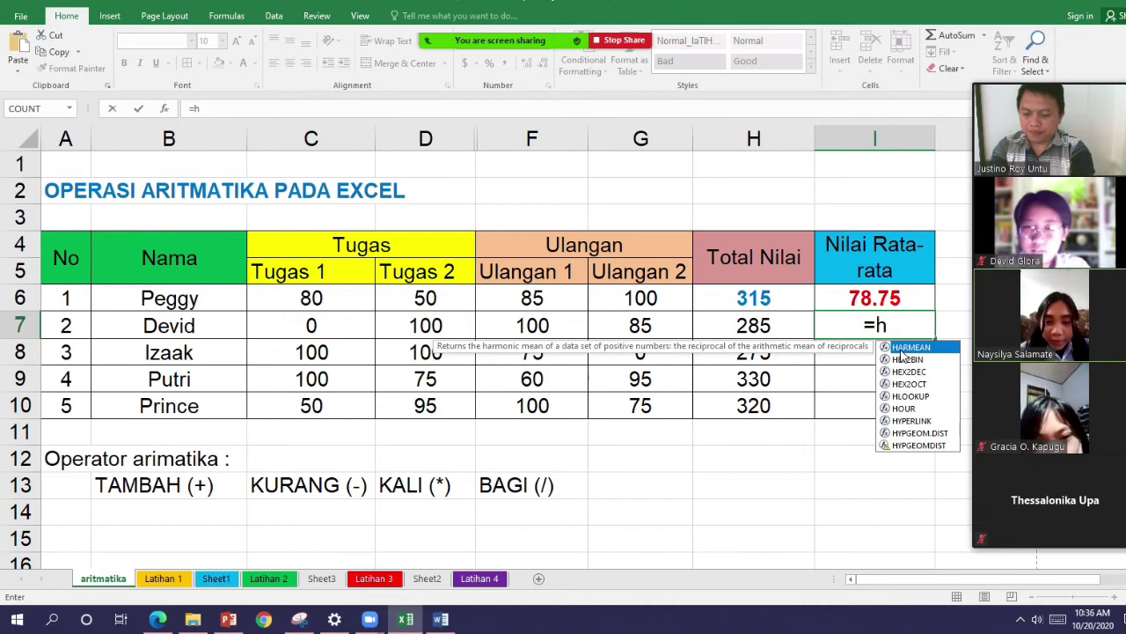
{"action": "type", "text": "7/4"}
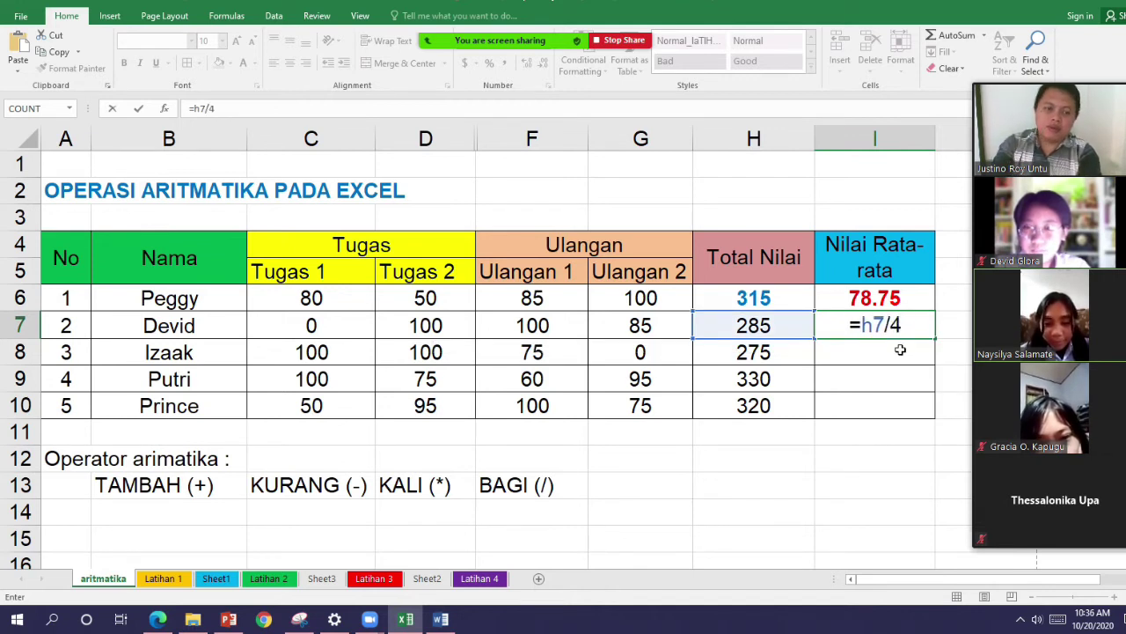
{"action": "key", "text": "Return"}
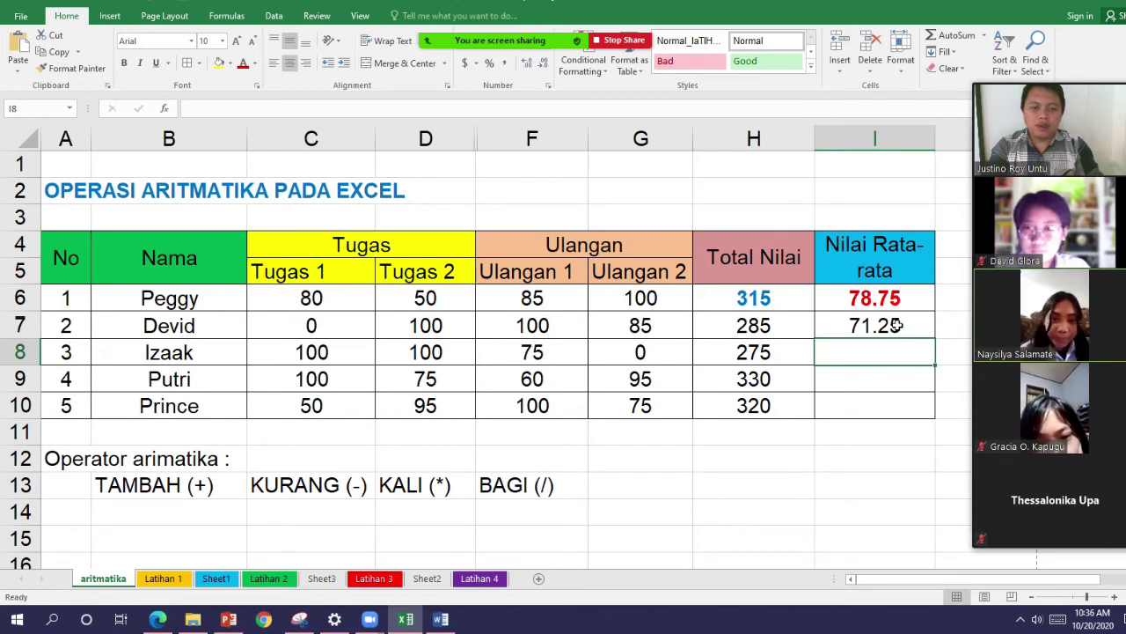
Make the whole Nilai Rata-rata range from cell I6 to I10 bold.
{"action": "left_click", "coordinate": [895, 325]}
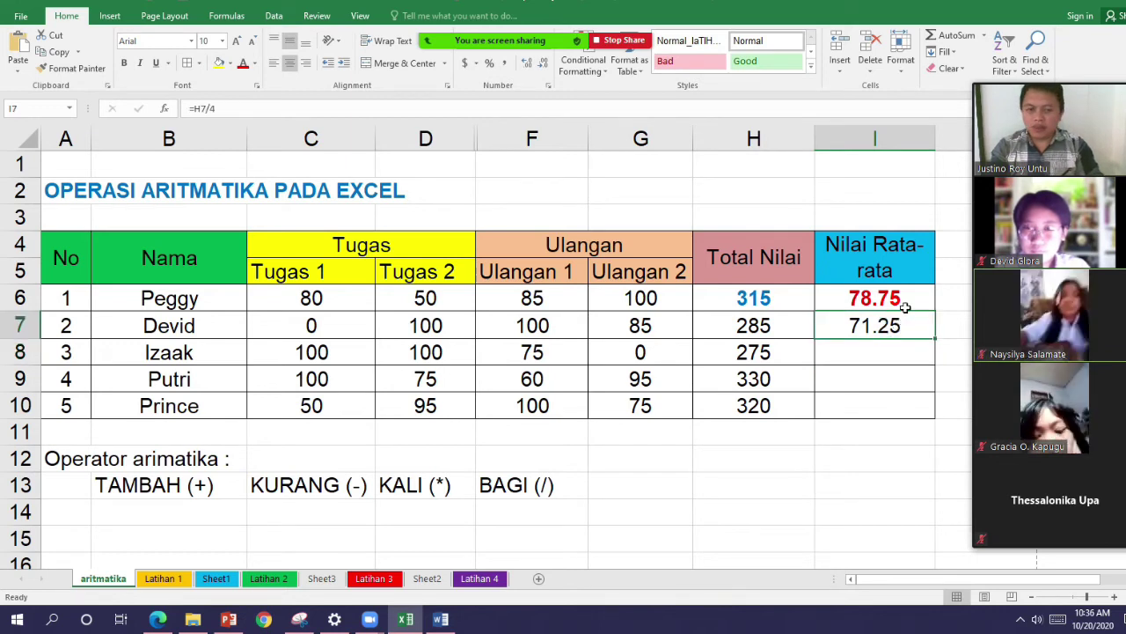
{"action": "left_click", "coordinate": [898, 300]}
{"action": "left_click", "coordinate": [891, 407], "text": "shift"}
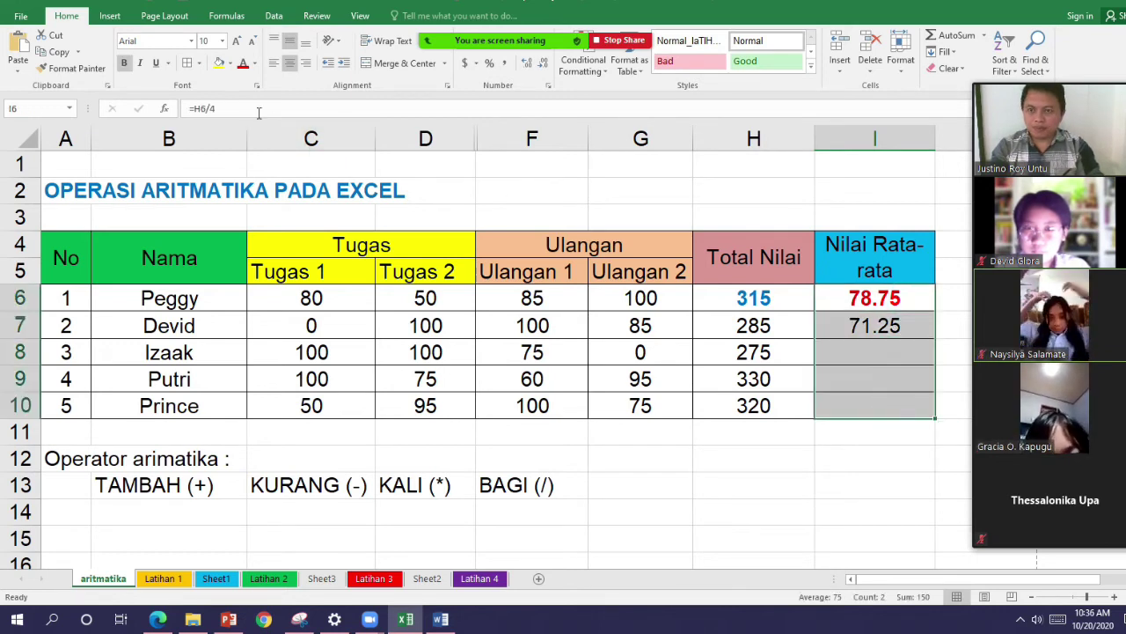
{"action": "left_click", "coordinate": [124, 64]}
{"action": "left_click", "coordinate": [124, 64]}
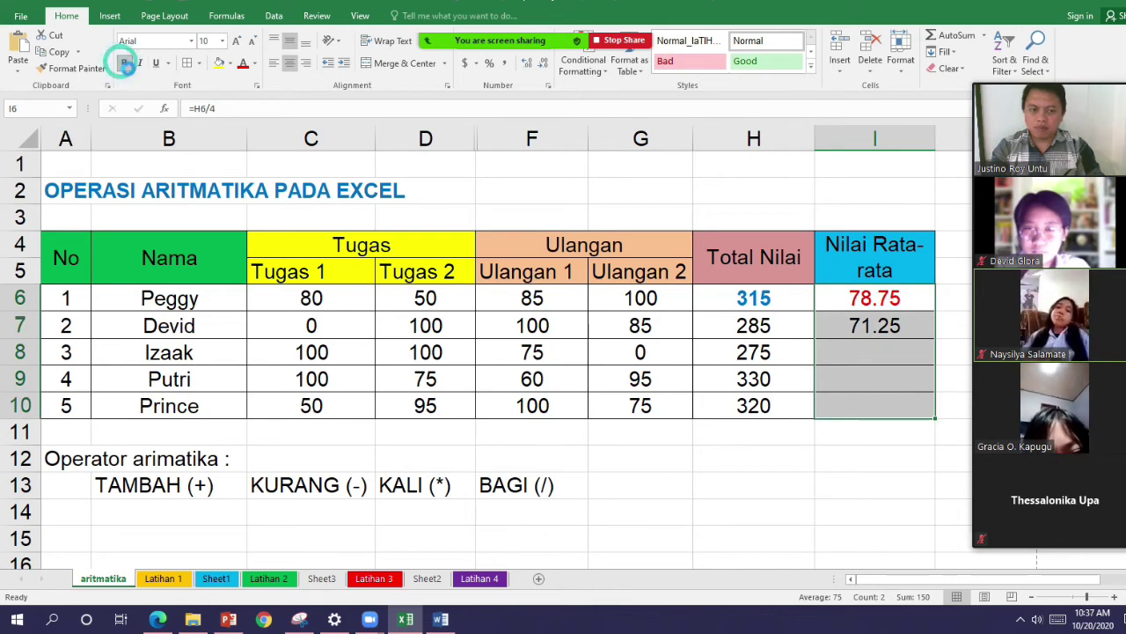
{"action": "left_click", "coordinate": [868, 354]}
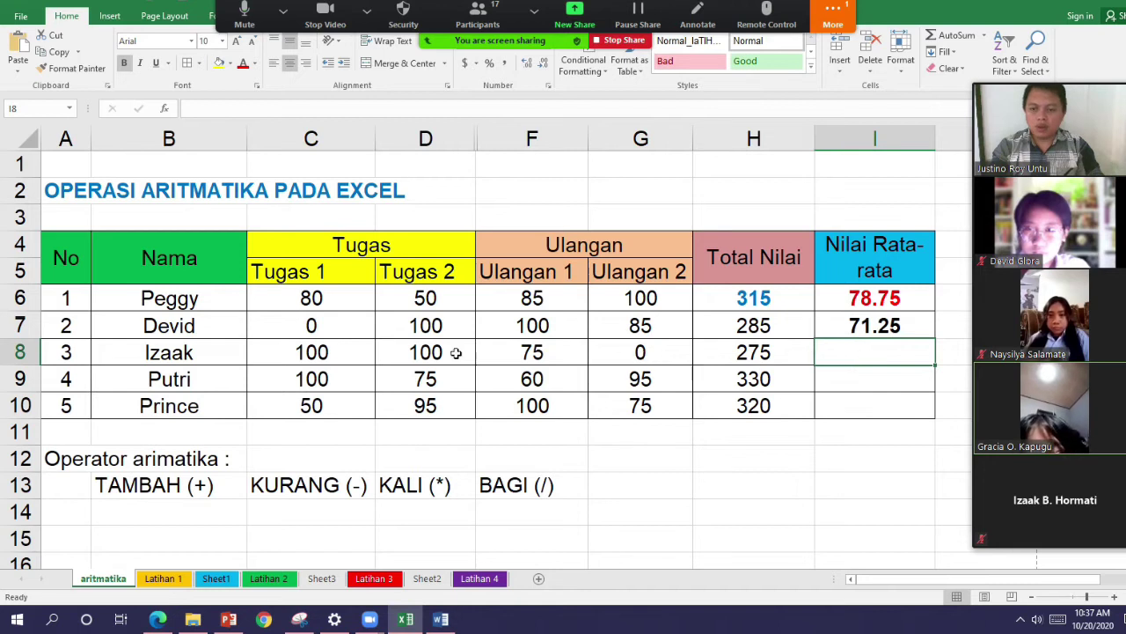
Try 0 as the second student's Tugas 2 grade in cell D7, and set the grade back to 100.
{"action": "left_click", "coordinate": [447, 326]}
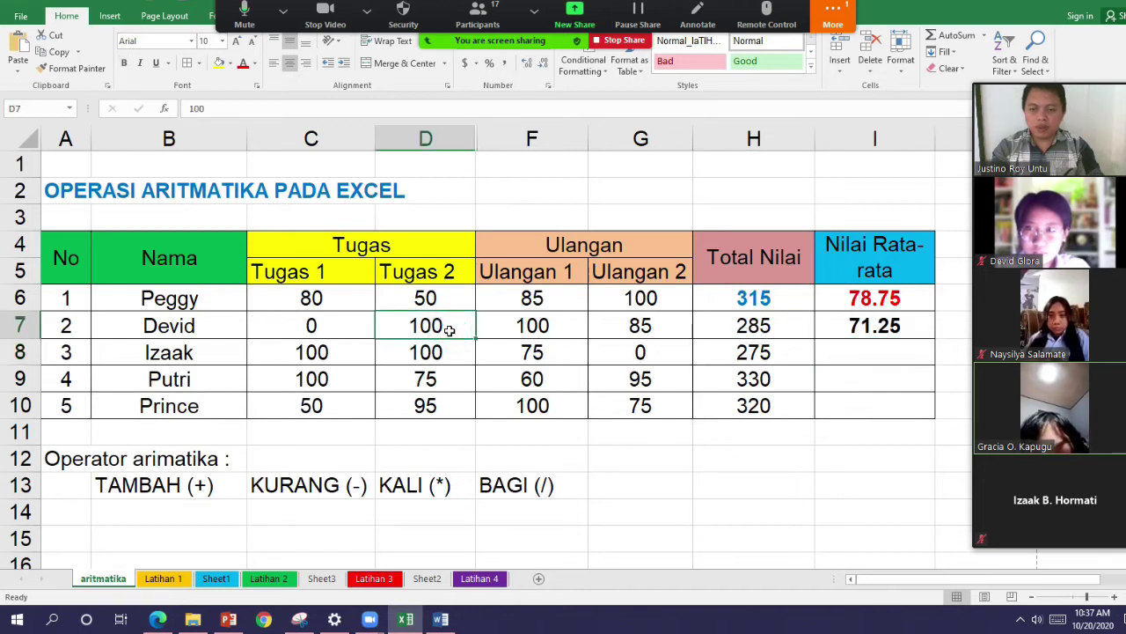
{"action": "type", "text": "0"}
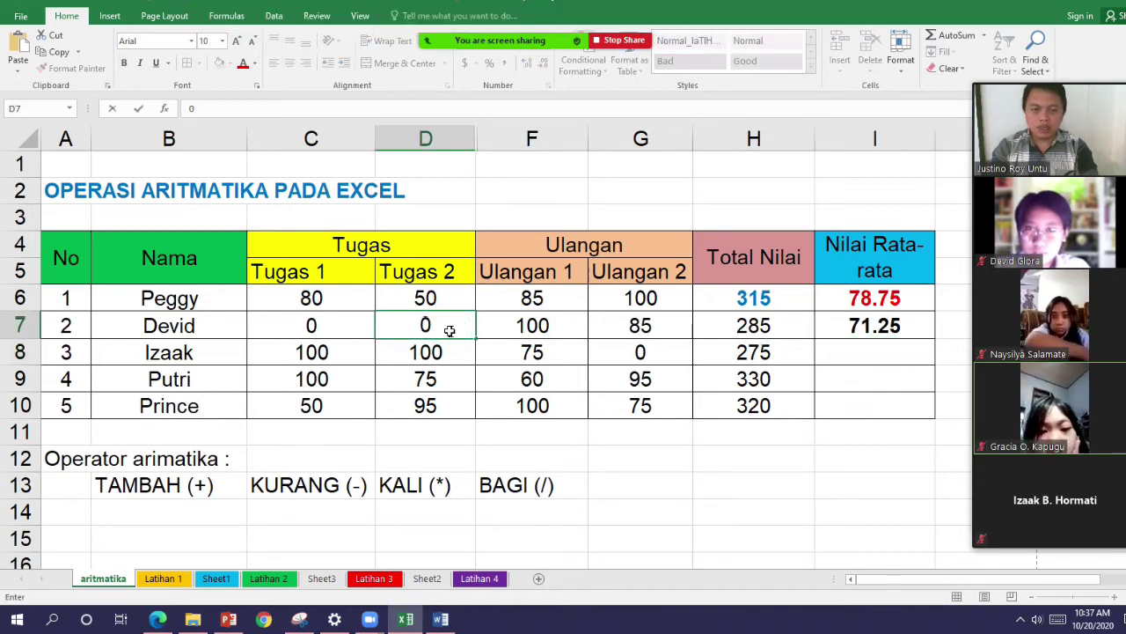
{"action": "key", "text": "Return"}
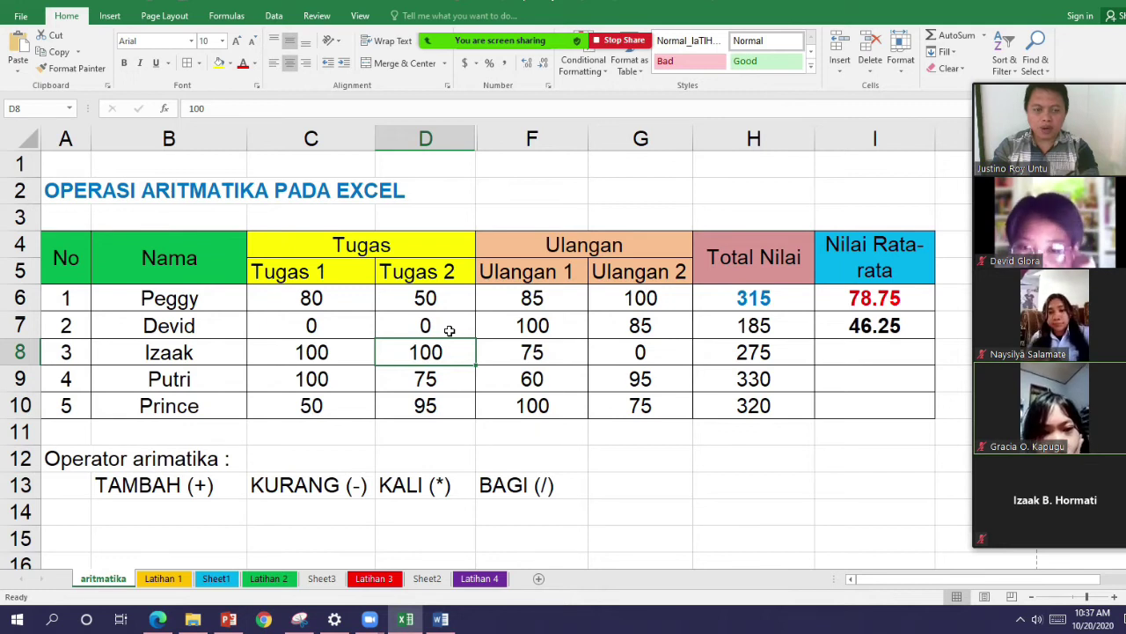
{"action": "left_click", "coordinate": [449, 330]}
{"action": "type", "text": "100"}
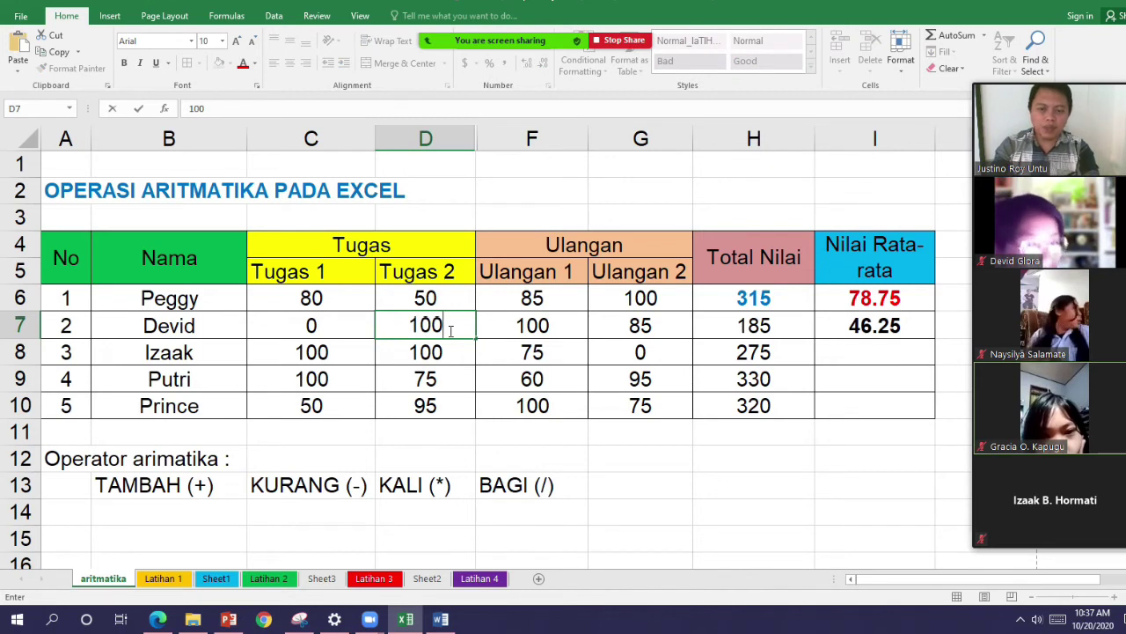
{"action": "key", "text": "Return"}
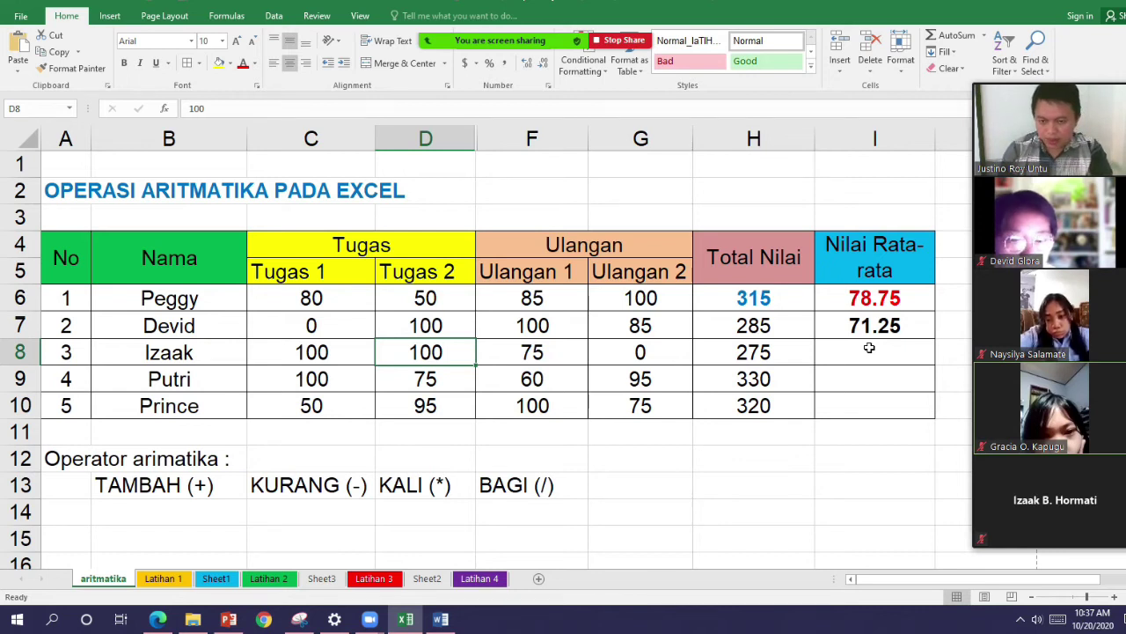
Clear the second student's Tugas 1 and Tugas 2 grades in cells C7 and D7 to test the formulas.
{"action": "left_click", "coordinate": [355, 326]}
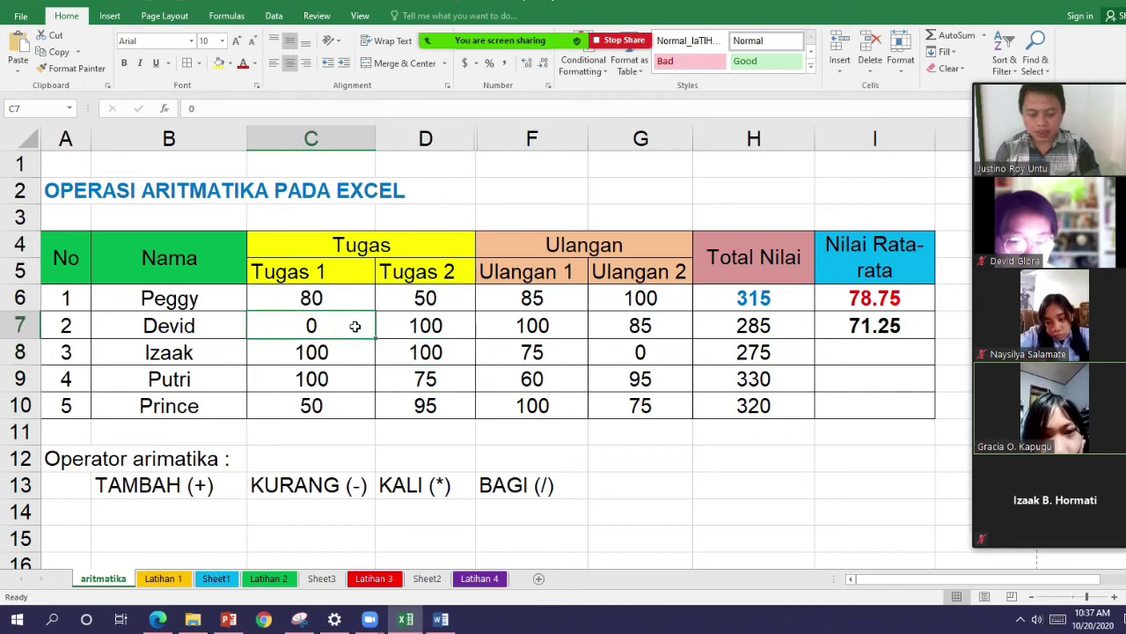
{"action": "key", "text": "Delete"}
{"action": "left_click", "coordinate": [730, 465]}
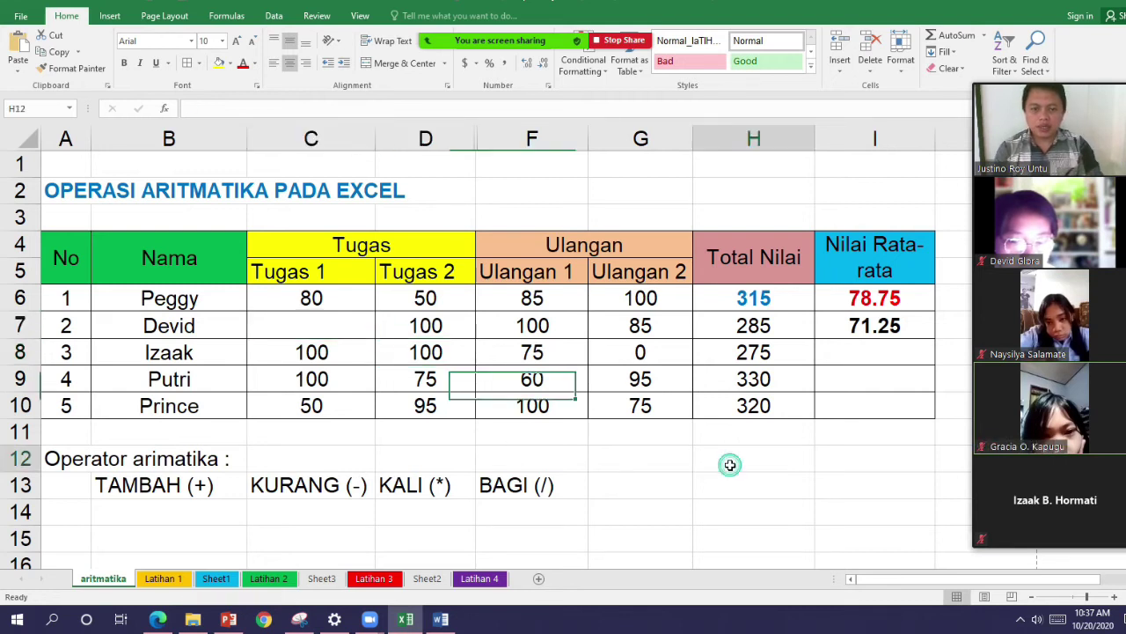
{"action": "left_click", "coordinate": [322, 315]}
{"action": "left_click", "coordinate": [440, 324]}
{"action": "type", "text": "0"}
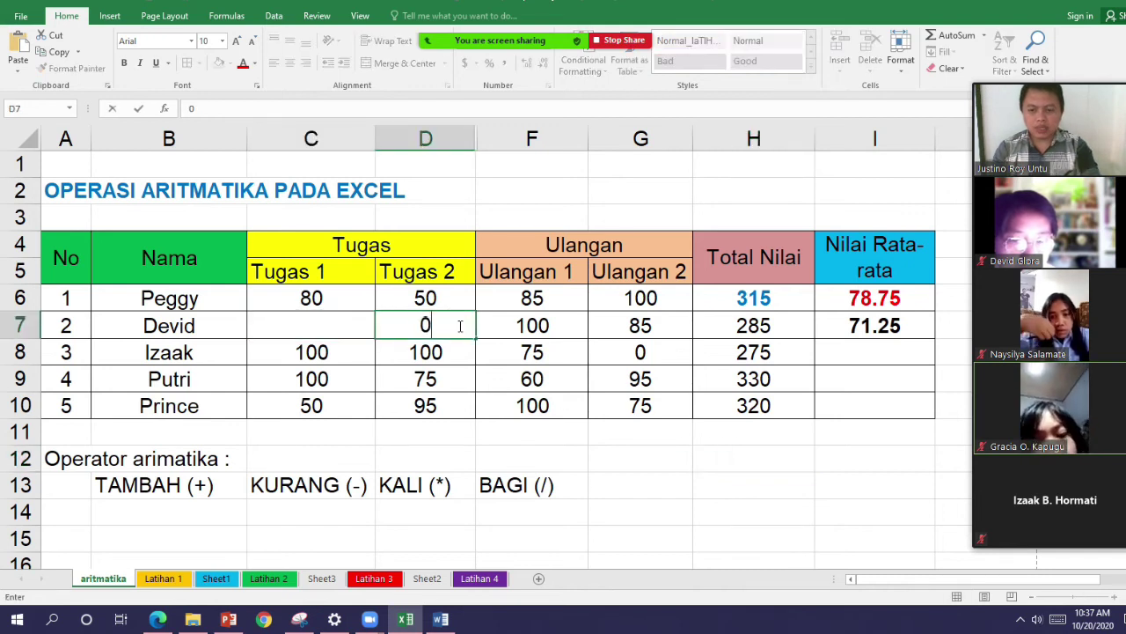
{"action": "key", "text": "BackSpace"}
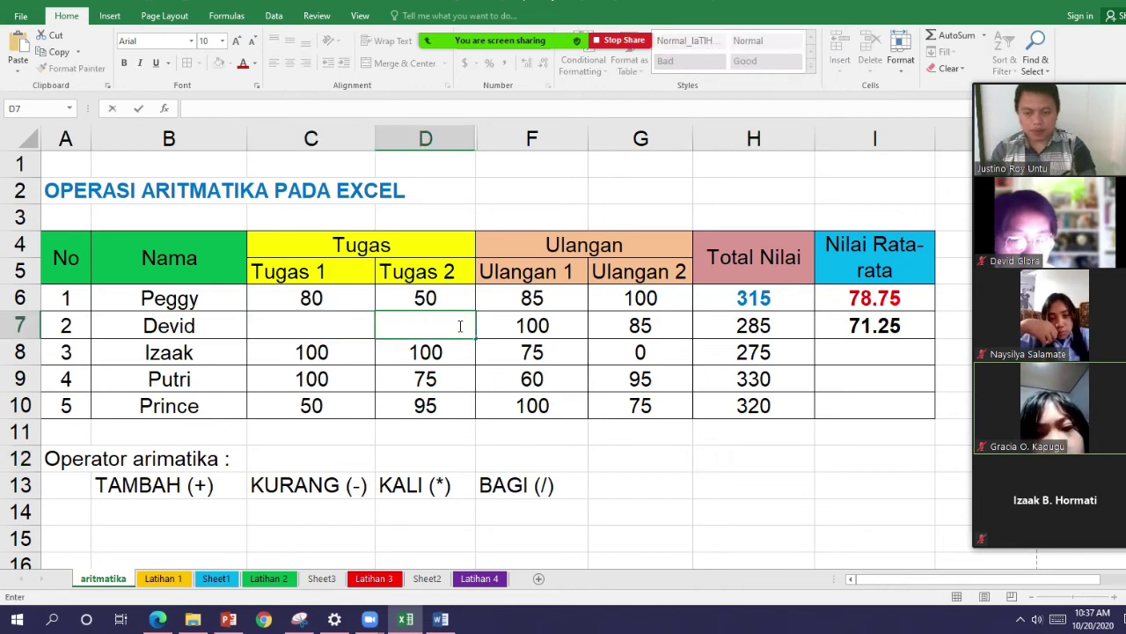
{"action": "key", "text": "Return"}
{"action": "left_click", "coordinate": [459, 326]}
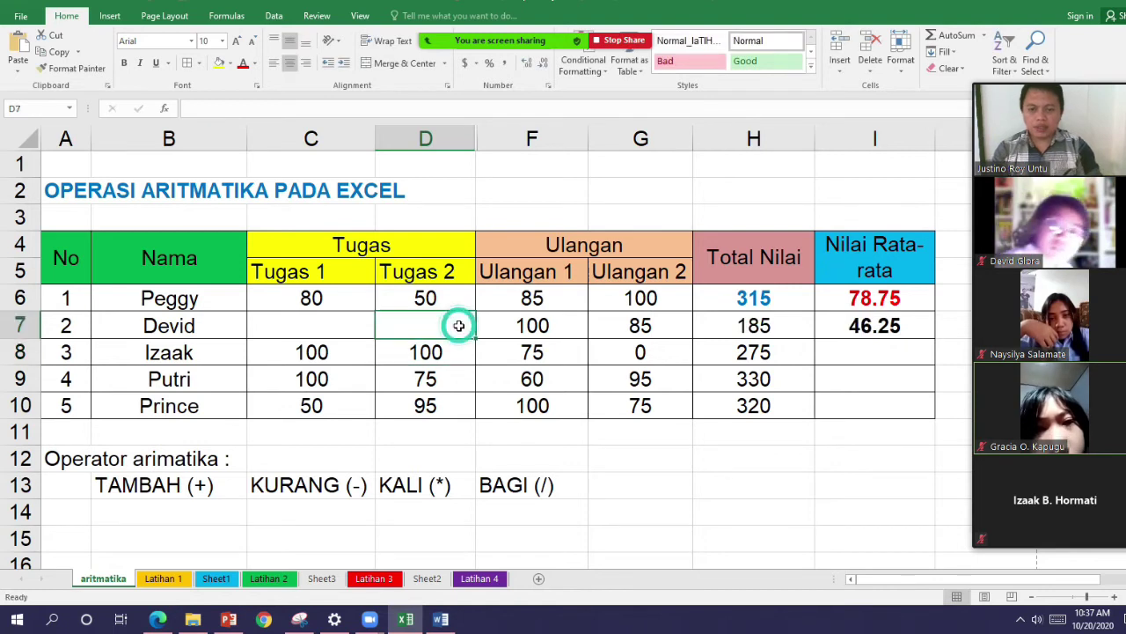
Re-enter the second student's grades, with 0 for Tugas 1 in cell C7 and 100 for Tugas 2 in cell D7.
{"action": "left_click", "coordinate": [310, 326]}
{"action": "type", "text": "0"}
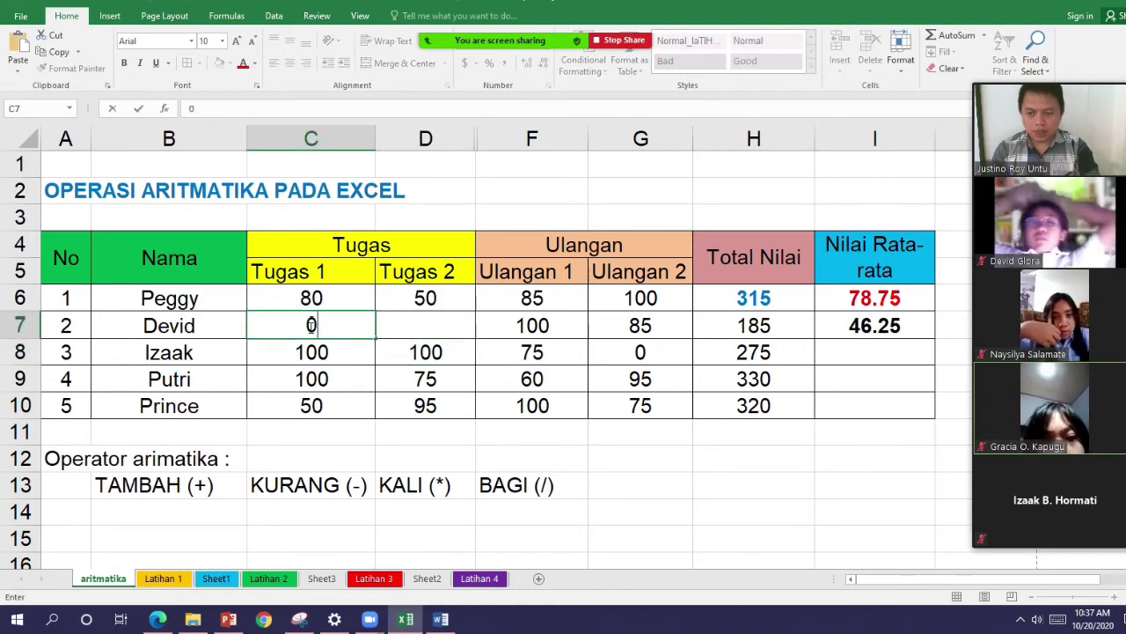
{"action": "key", "text": "Tab"}
{"action": "type", "text": "100"}
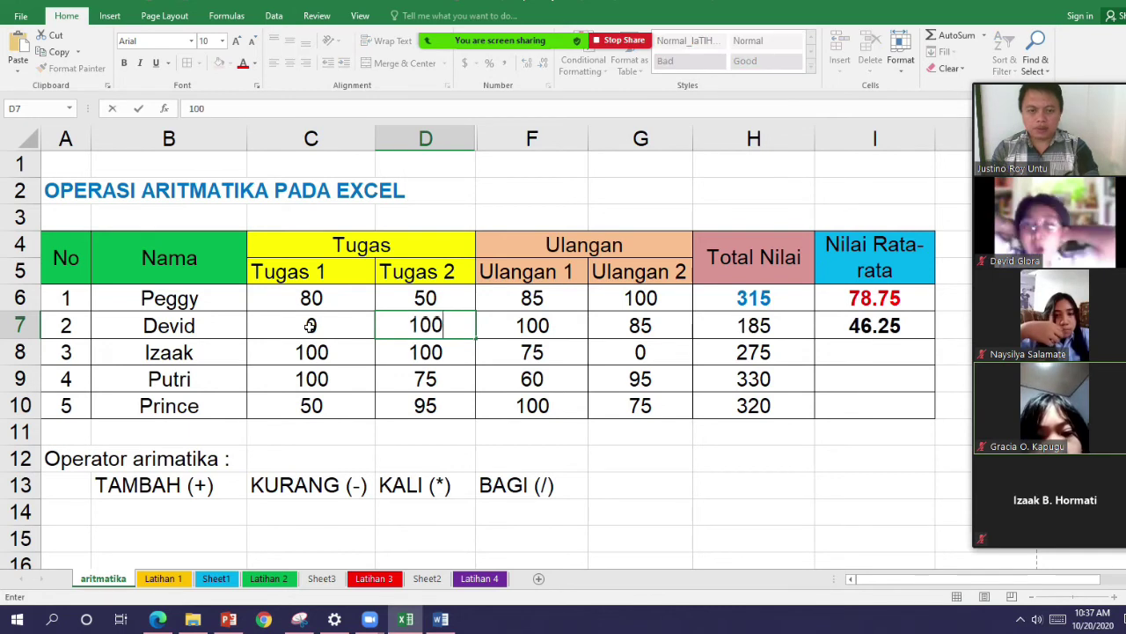
{"action": "key", "text": "Return"}
Fill the Nilai Rata-rata formula from cell I7 down to I10 for the remaining students.
{"action": "left_click", "coordinate": [869, 351]}
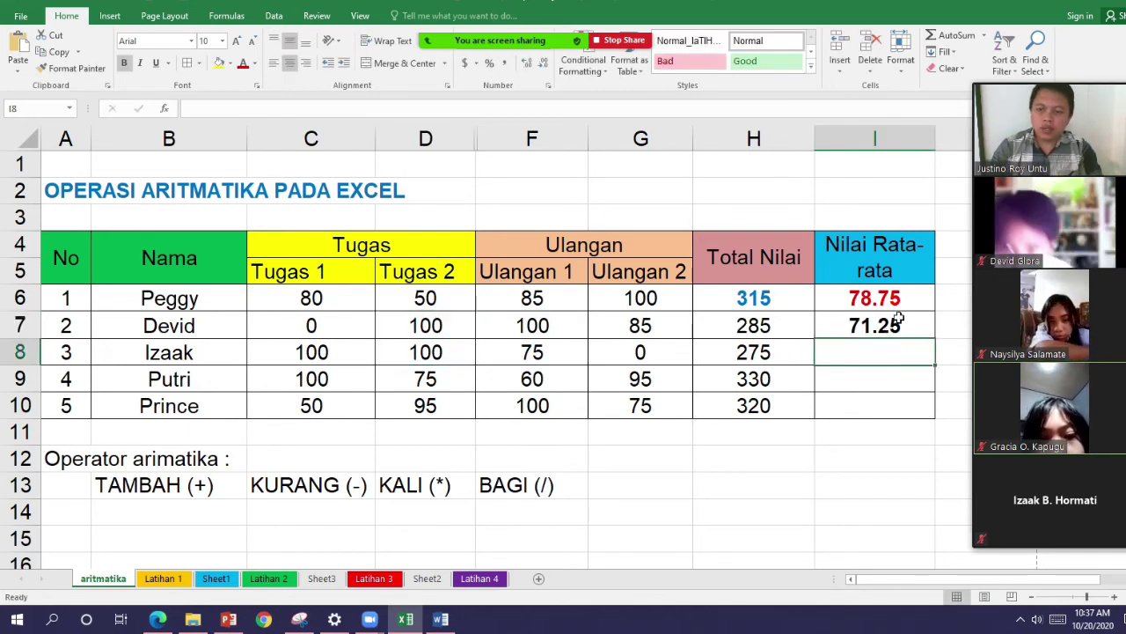
{"action": "left_click", "coordinate": [898, 319]}
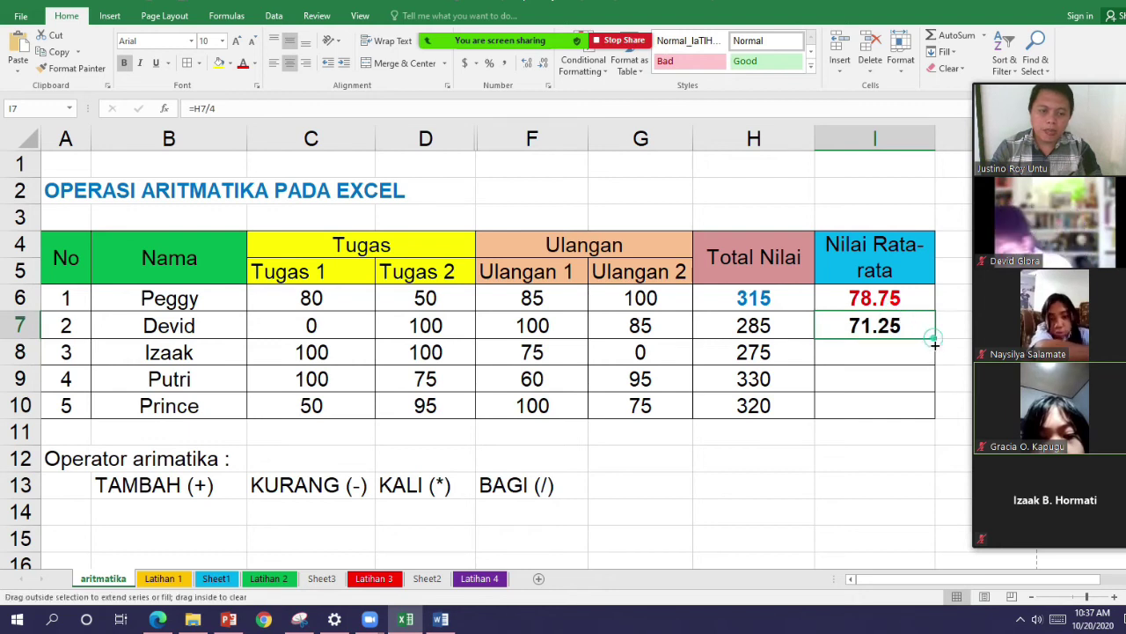
{"action": "left_click_drag", "start_coordinate": [934, 344], "coordinate": [932, 411]}
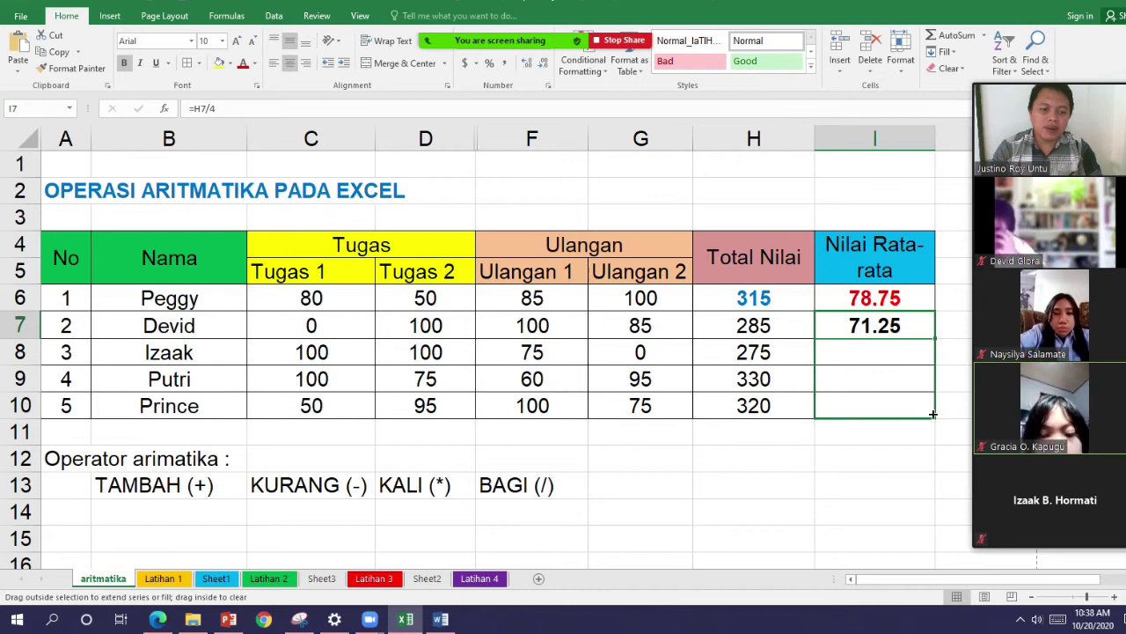
{"action": "left_click_drag", "start_coordinate": [933, 414], "coordinate": [933, 411]}
{"action": "left_click", "coordinate": [913, 442]}
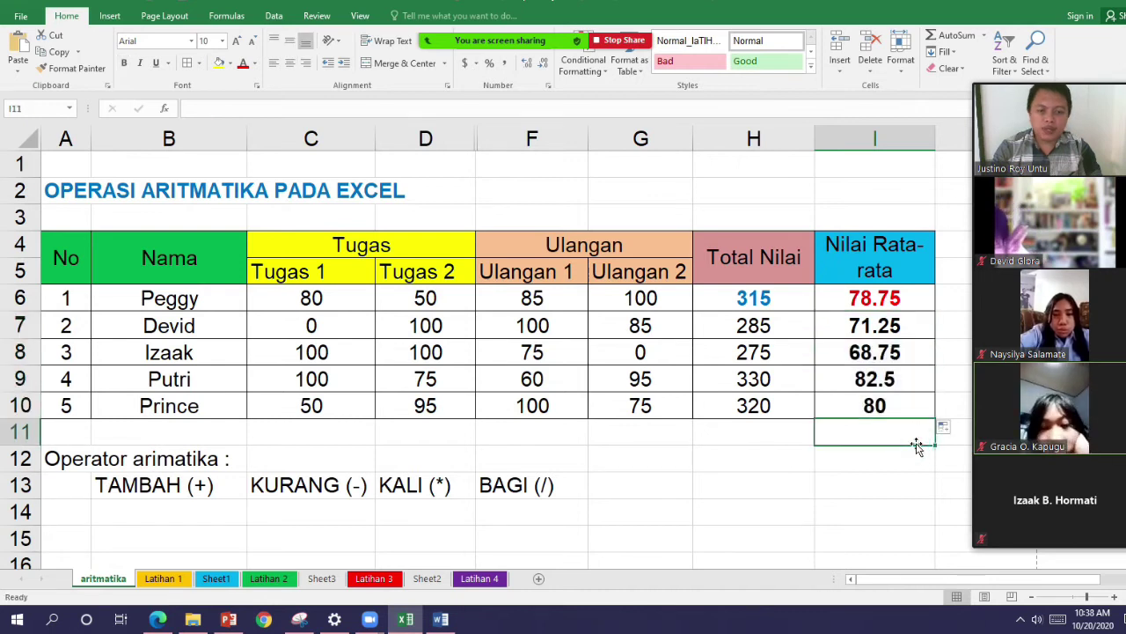
Colour all the Nilai Rata-rata results from cell I6 to I10 red.
{"action": "left_click", "coordinate": [874, 400], "text": "shift"}
{"action": "left_click_drag", "start_coordinate": [904, 302], "coordinate": [886, 409]}
{"action": "left_click", "coordinate": [244, 63]}
{"action": "left_click", "coordinate": [818, 491]}
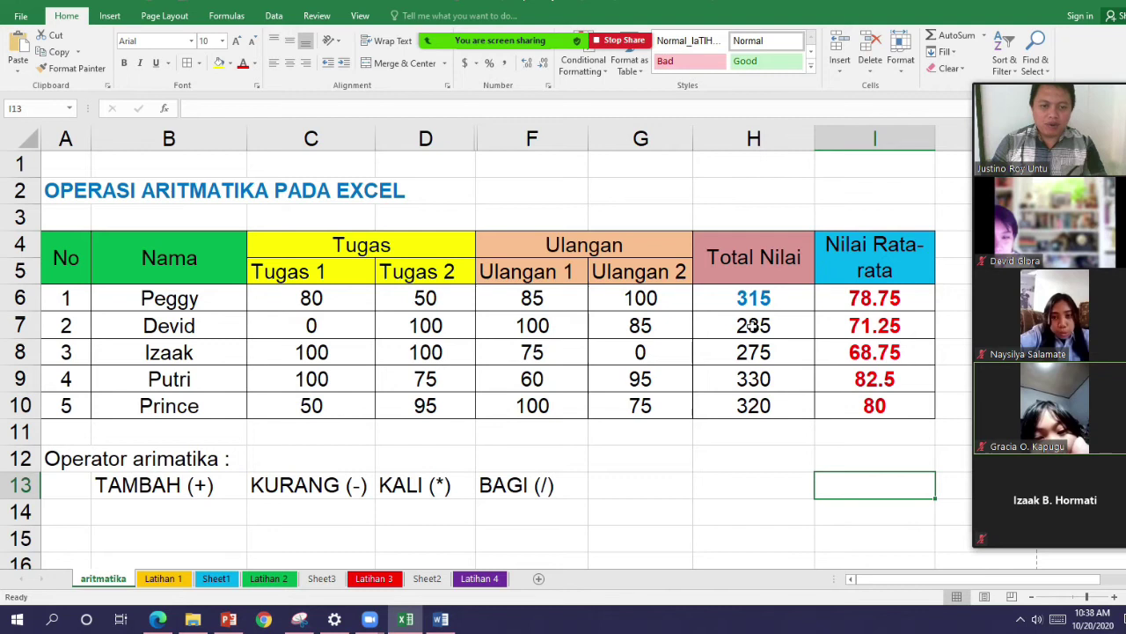
Examine the Total Nilai formulas in cells H6 and H7, and the total and average results in H6 to I10.
{"action": "left_click", "coordinate": [754, 302]}
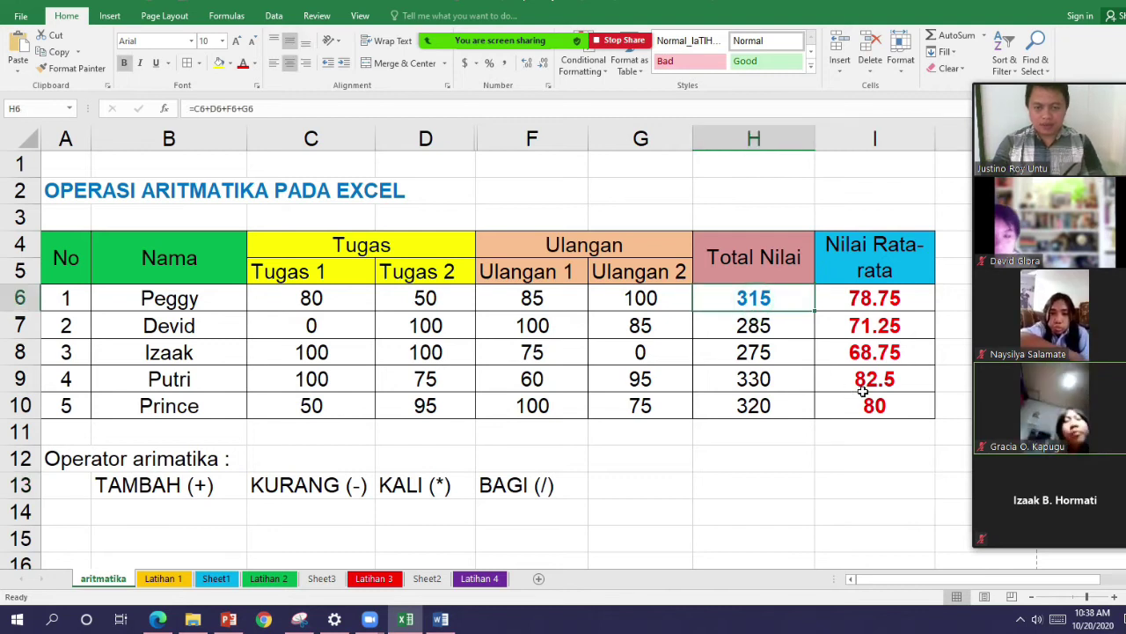
{"action": "key", "text": "ctrl"}
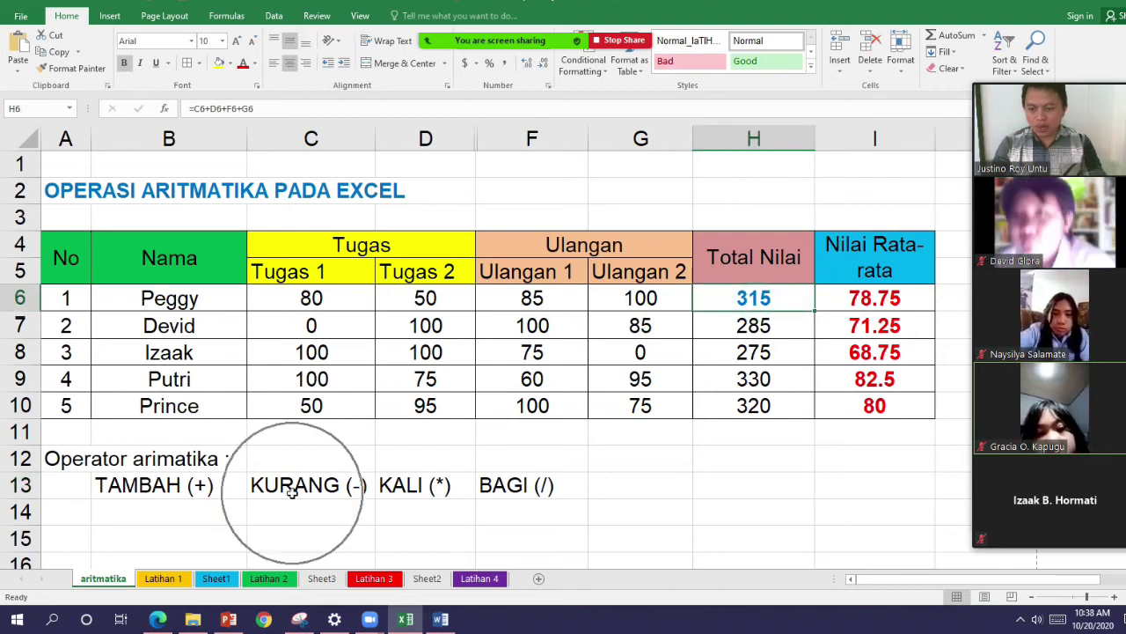
{"action": "key", "text": "ctrl"}
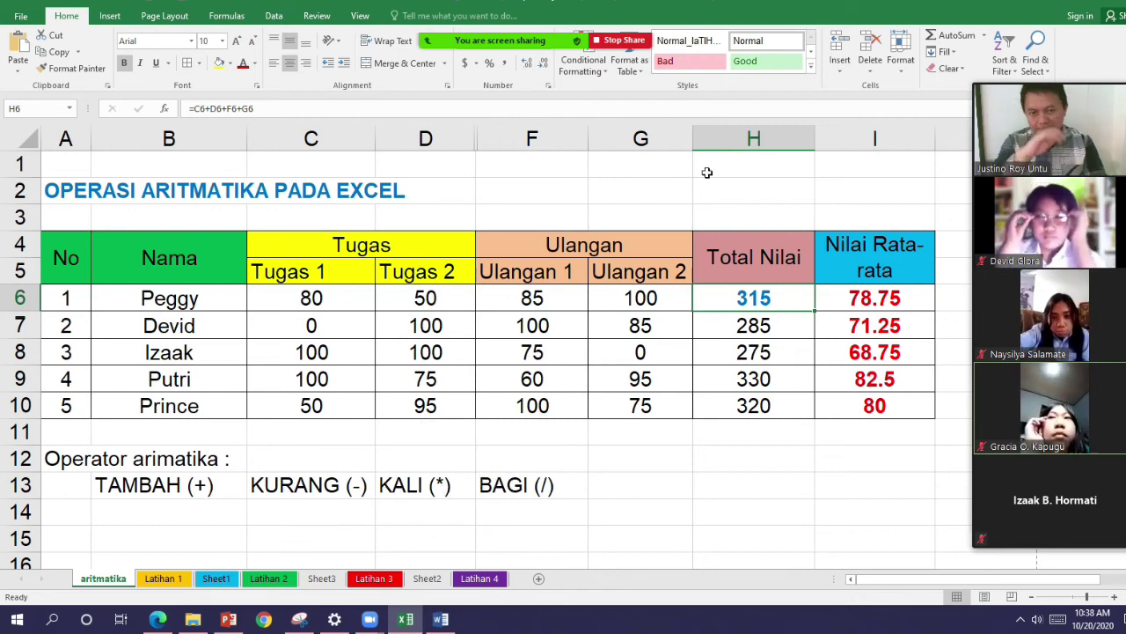
{"action": "double_click", "coordinate": [741, 292]}
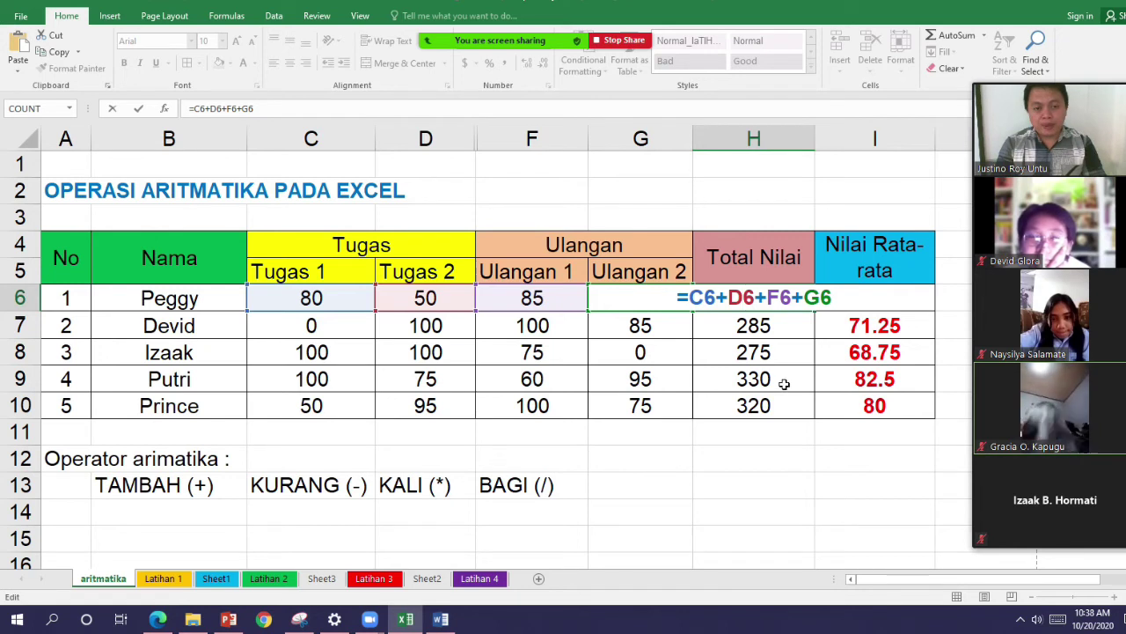
{"action": "left_click", "coordinate": [754, 327]}
{"action": "double_click", "coordinate": [754, 328]}
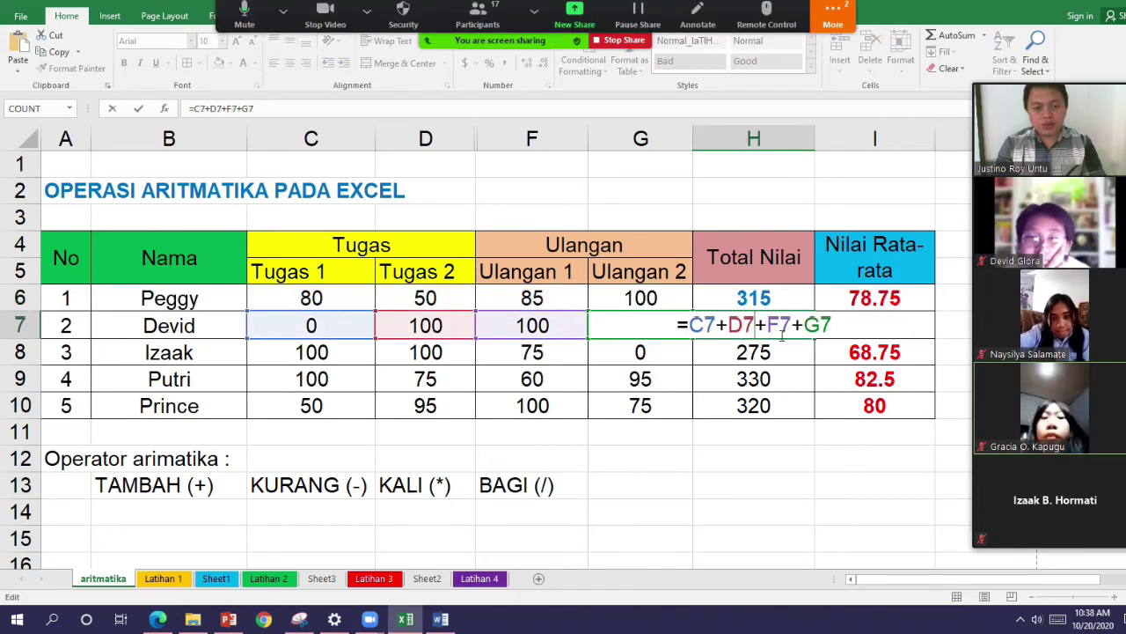
{"action": "left_click", "coordinate": [872, 509]}
{"action": "left_click", "coordinate": [786, 299]}
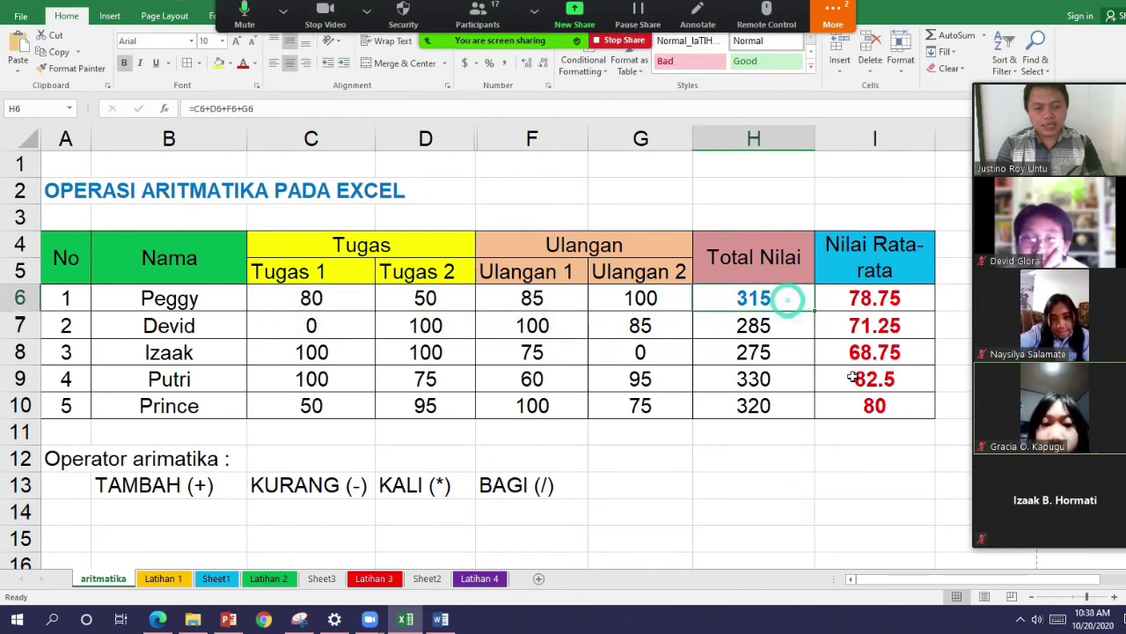
{"action": "left_click", "coordinate": [867, 403], "text": "shift"}
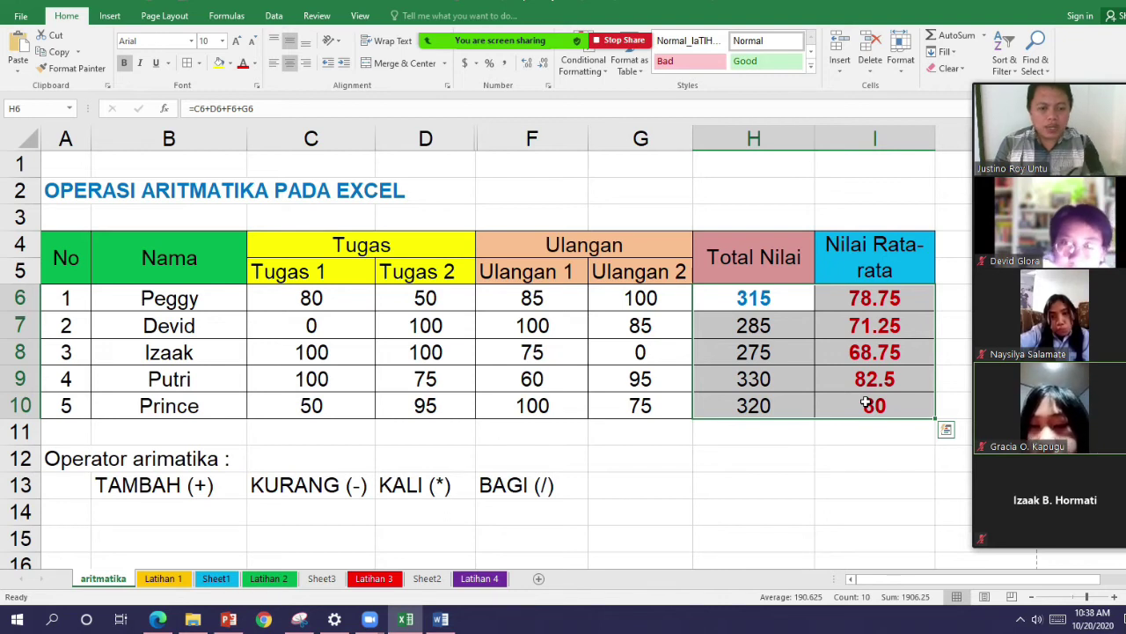
{"action": "left_click", "coordinate": [867, 403]}
Inspect the first student's Nilai Rata-rata formula in cell I6, and undo the accidental reference change made to it.
{"action": "double_click", "coordinate": [893, 299]}
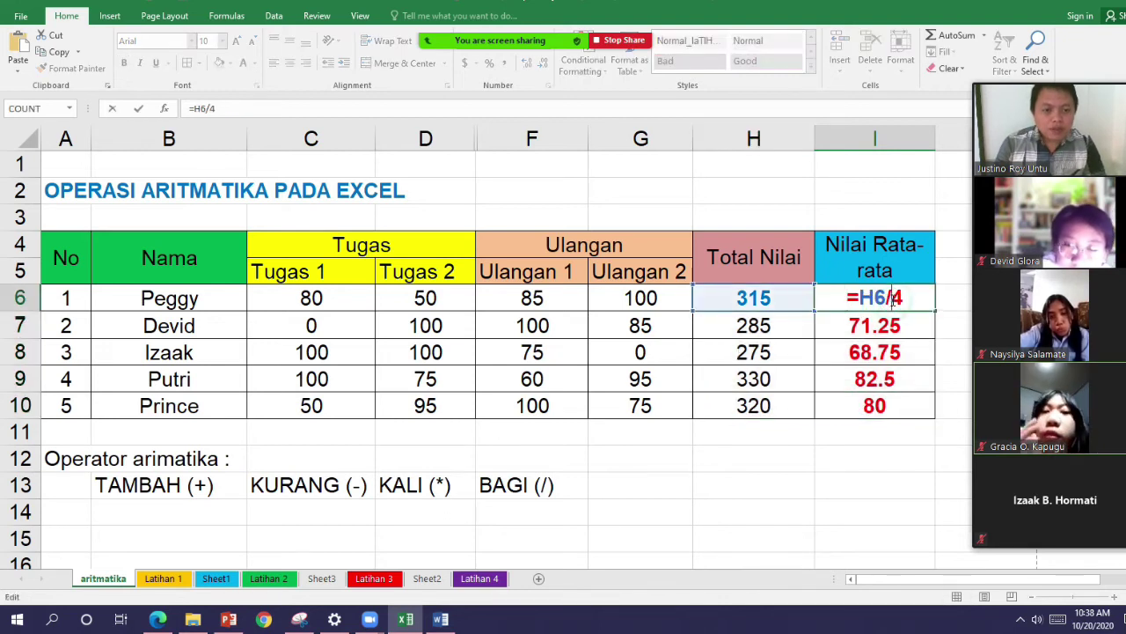
{"action": "left_click", "coordinate": [897, 326]}
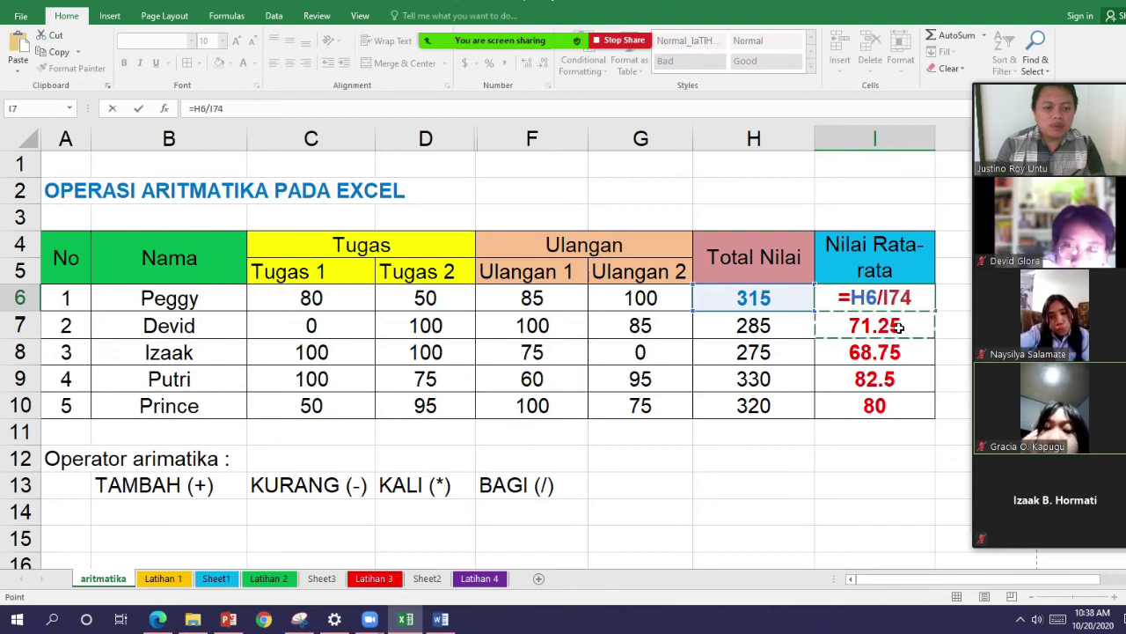
{"action": "key", "text": "Return"}
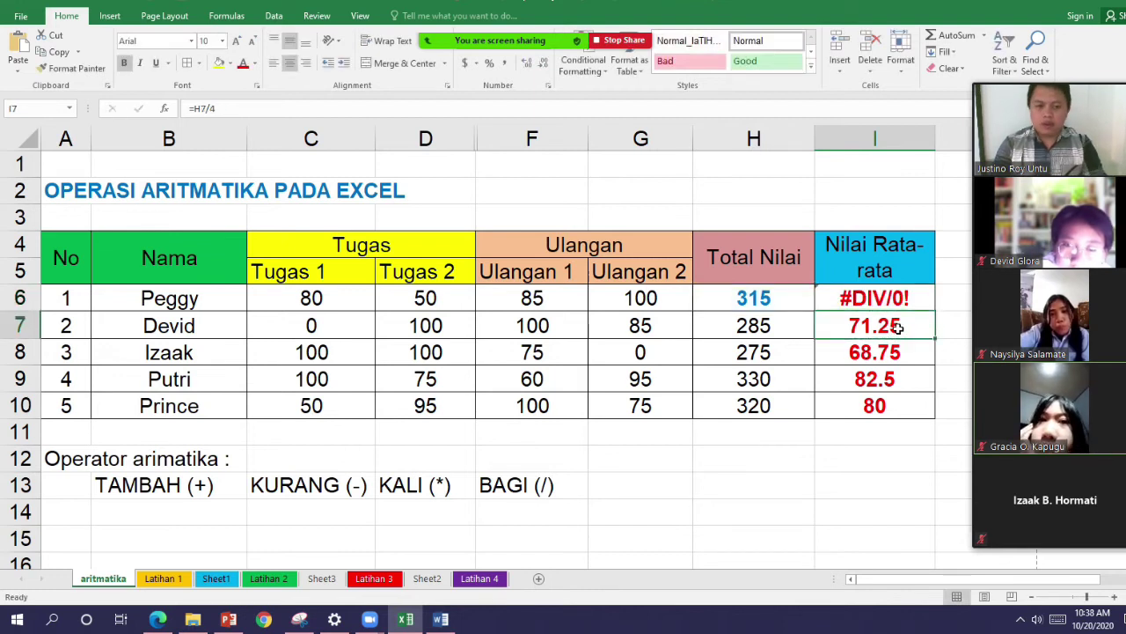
{"action": "key", "text": "ctrl+z"}
{"action": "left_click", "coordinate": [872, 465]}
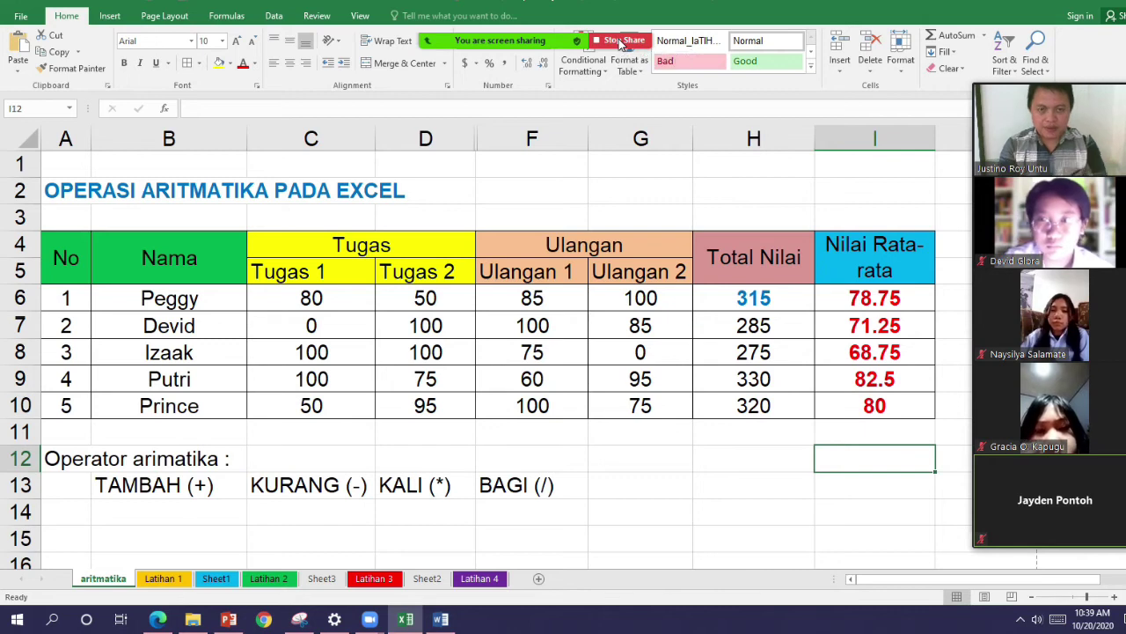
Stop sharing the screen, and switch to Word to paste a screenshot of the meeting gallery into a document.
{"action": "left_click", "coordinate": [620, 42]}
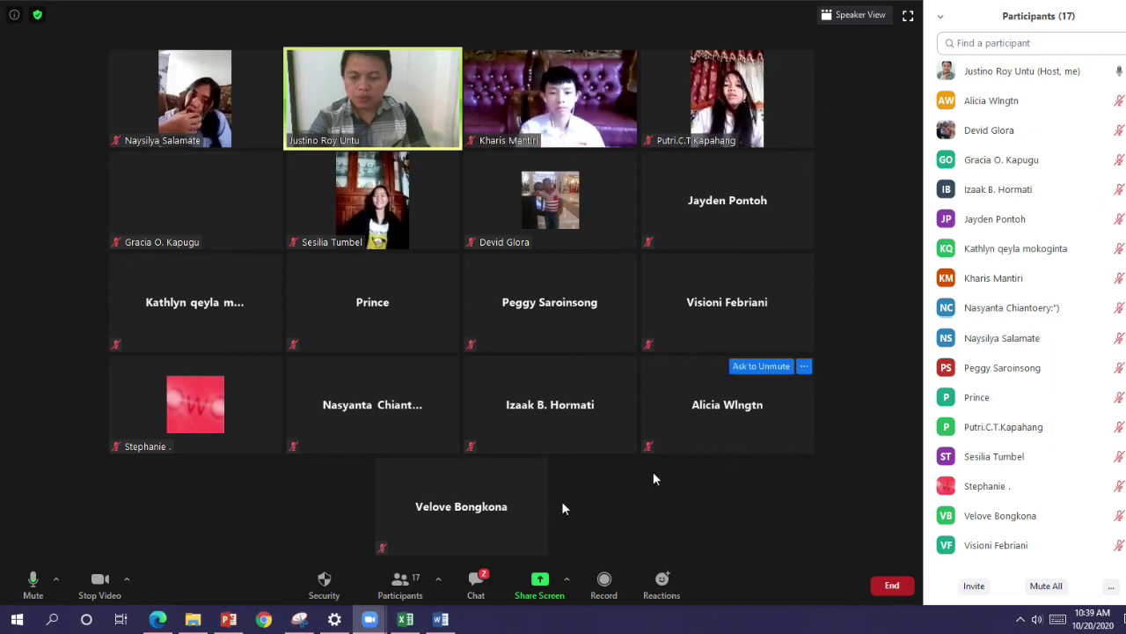
{"action": "left_click", "coordinate": [449, 622]}
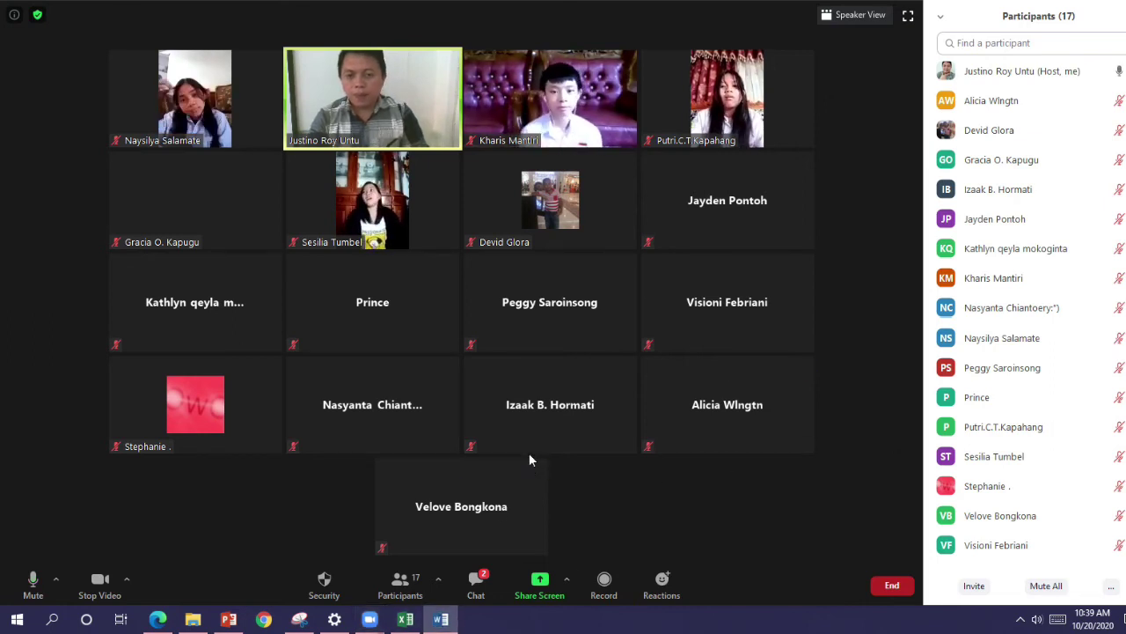
{"action": "key", "text": "ctrl+n"}
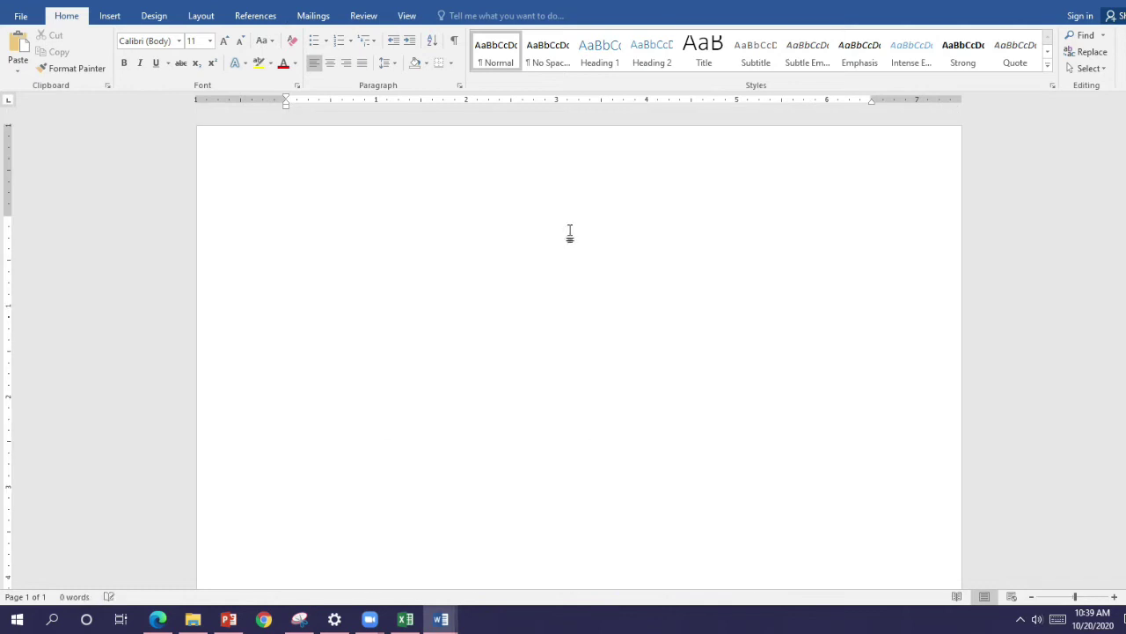
{"action": "key", "text": "ctrl+v"}
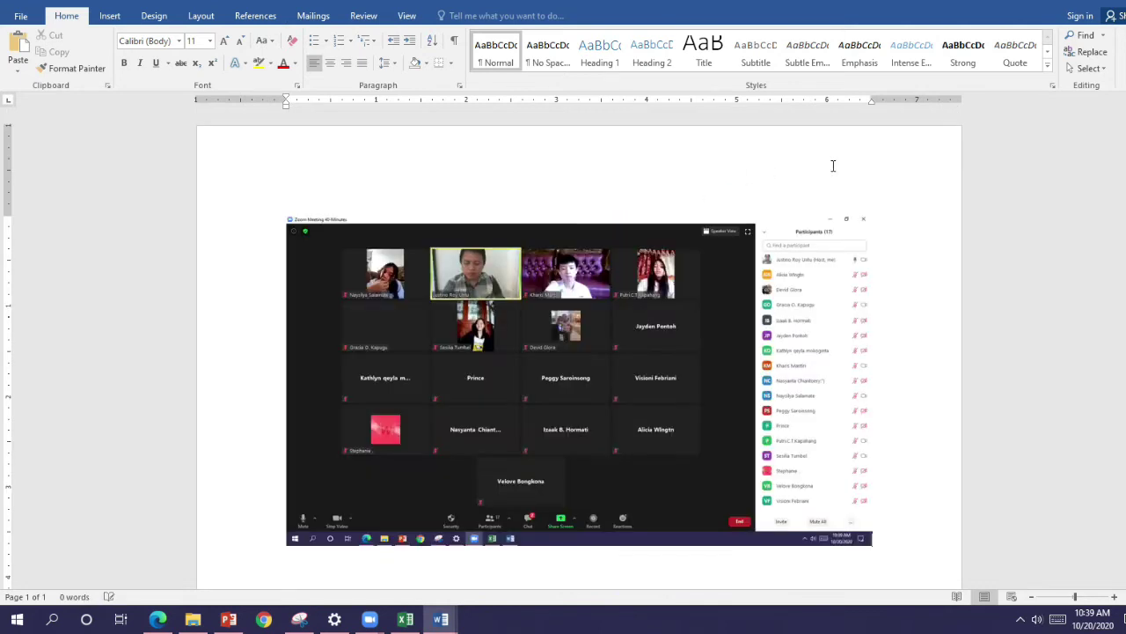
{"action": "key", "text": "ctrl+v"}
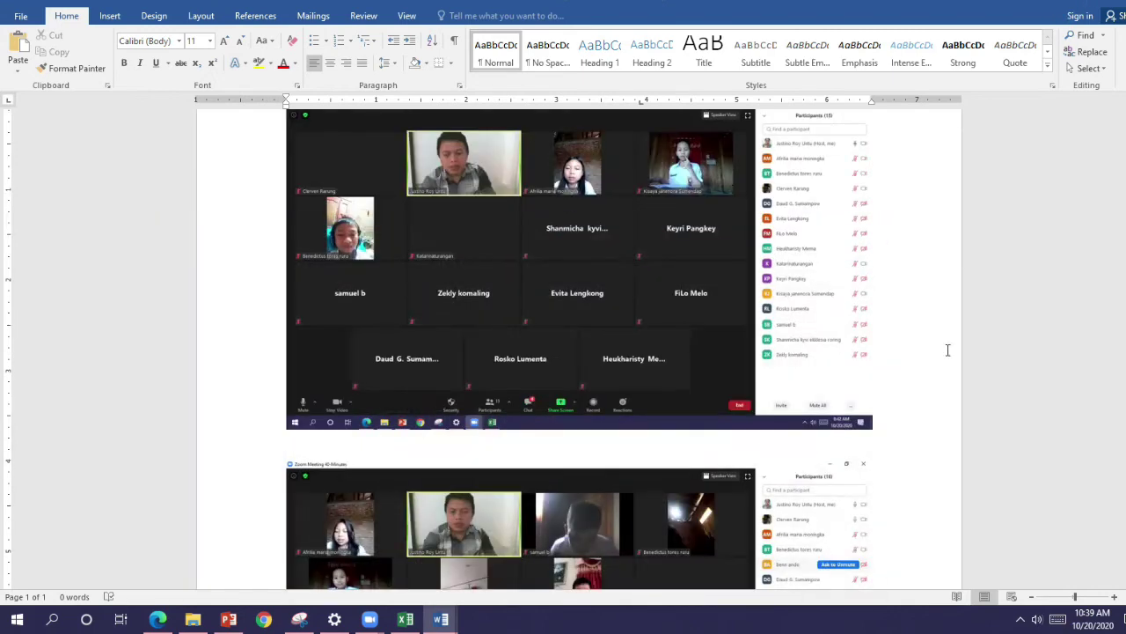
{"action": "left_click", "coordinate": [1068, 4]}
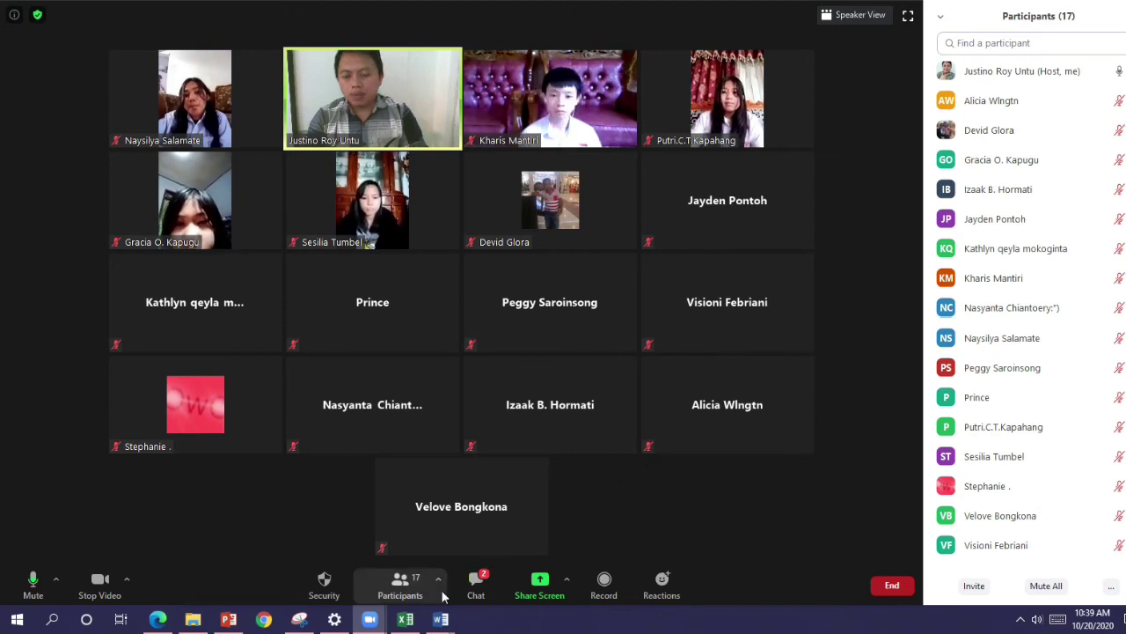
Share the Excel workbook window "1. lat_alamat sel" with the meeting participants again.
{"action": "mouse_move", "coordinate": [737, 446]}
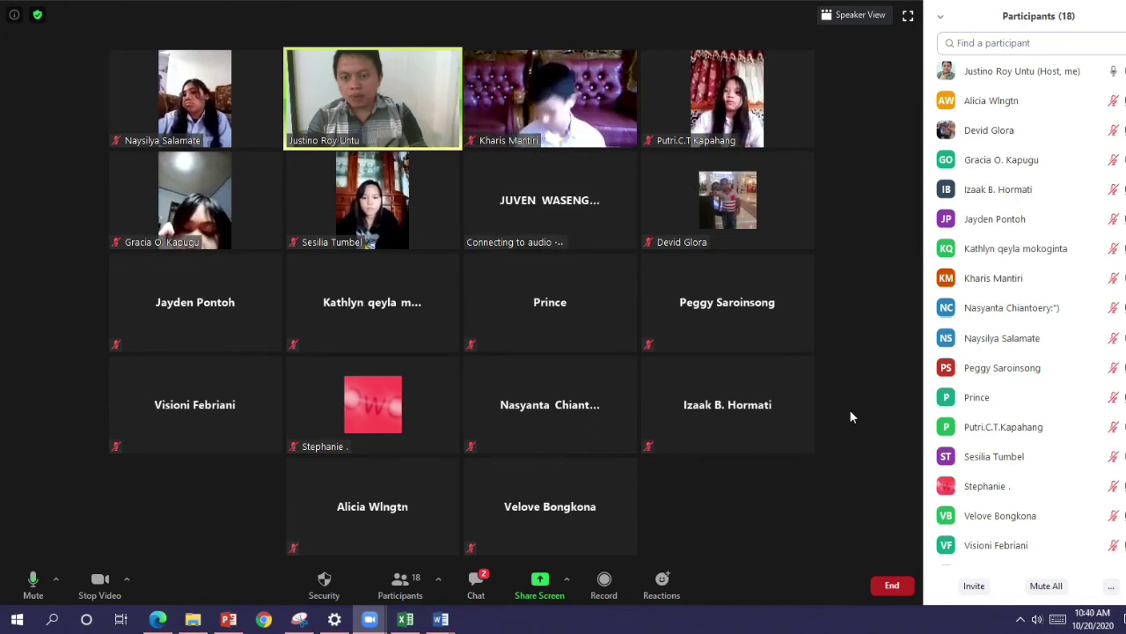
{"action": "left_click", "coordinate": [540, 587]}
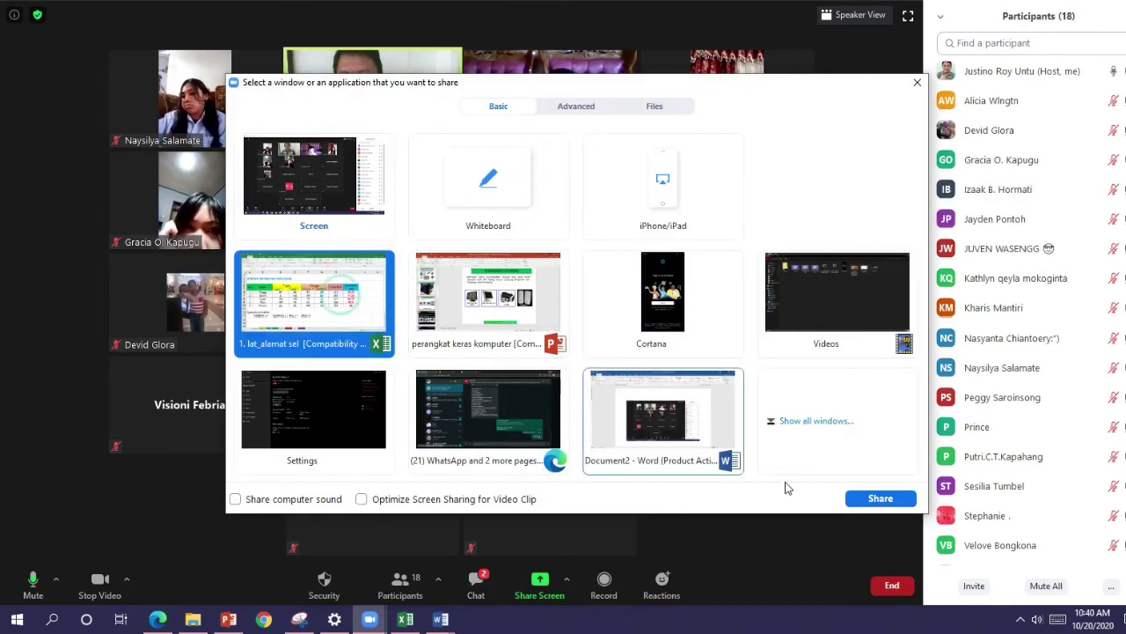
{"action": "left_click", "coordinate": [867, 502]}
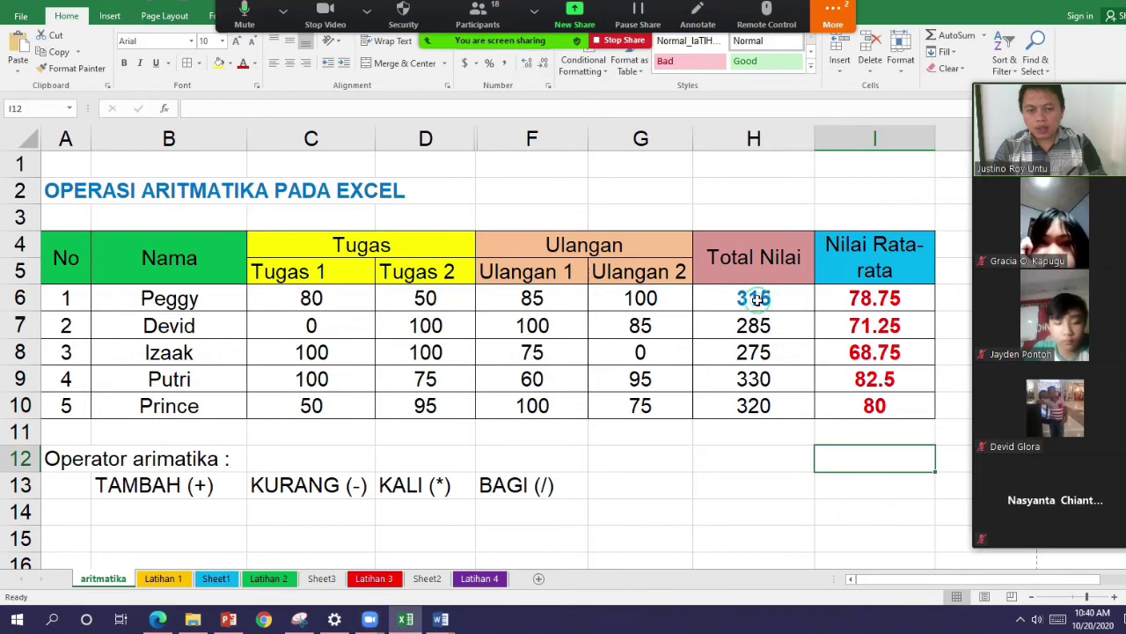
Delete all the Total Nilai and Nilai Rata-rata results in cells H6 to I10.
{"action": "left_click", "coordinate": [785, 307]}
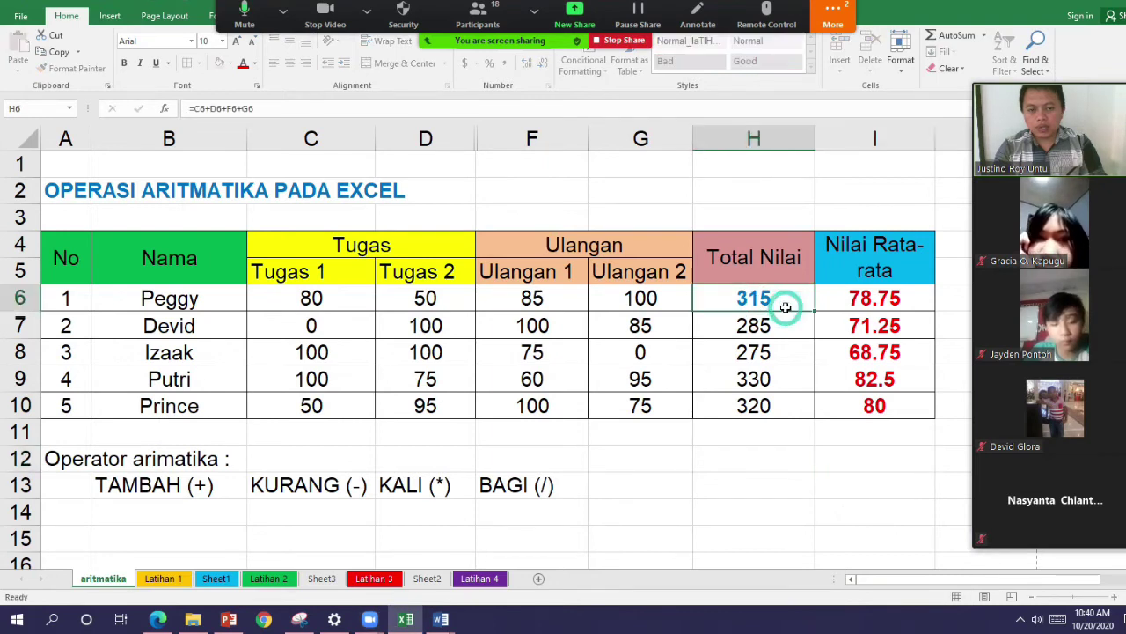
{"action": "left_click", "coordinate": [868, 412], "text": "shift"}
{"action": "key", "text": "Delete"}
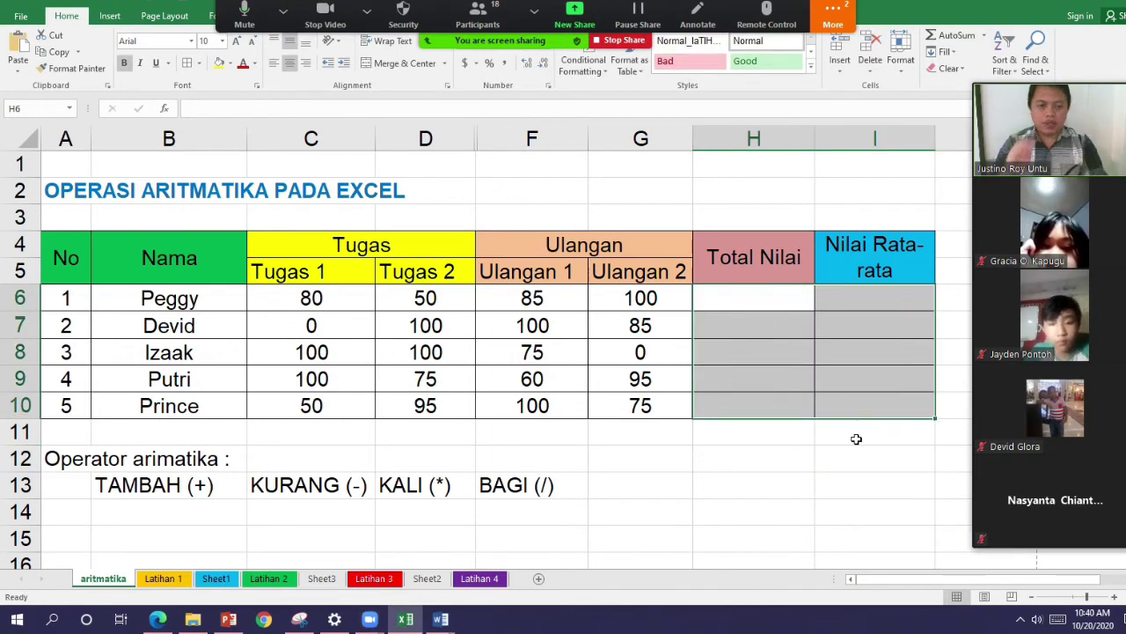
{"action": "left_click", "coordinate": [856, 434]}
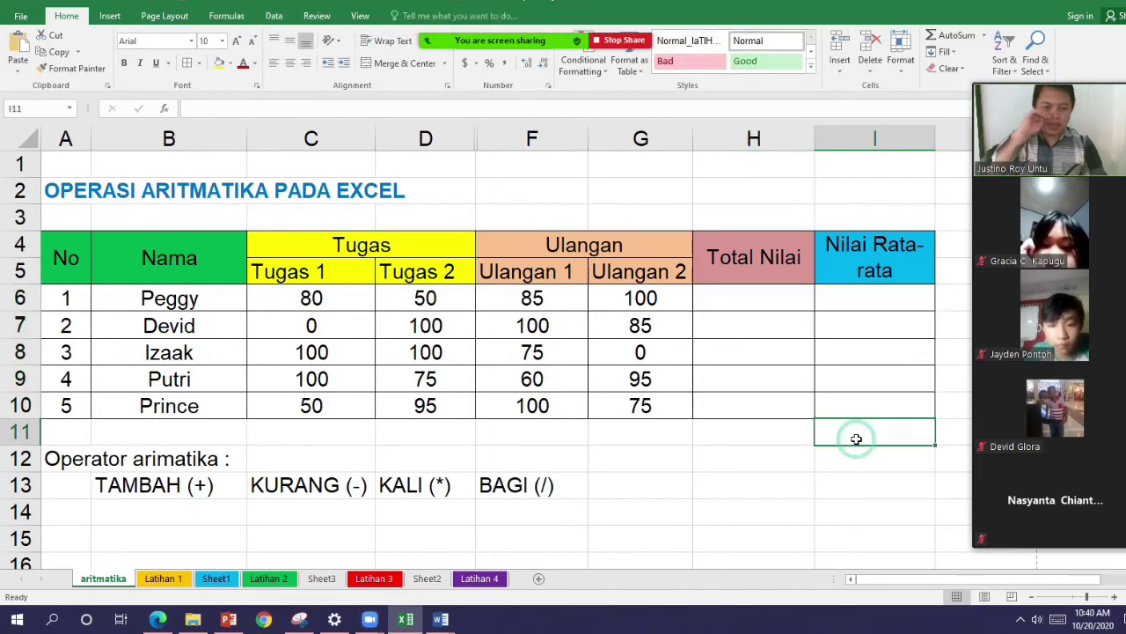
Enter the placeholder "..." in the first student's Total Nilai cell H6 and fill it down to H10.
{"action": "left_click", "coordinate": [787, 303]}
{"action": "type", "text": "..."}
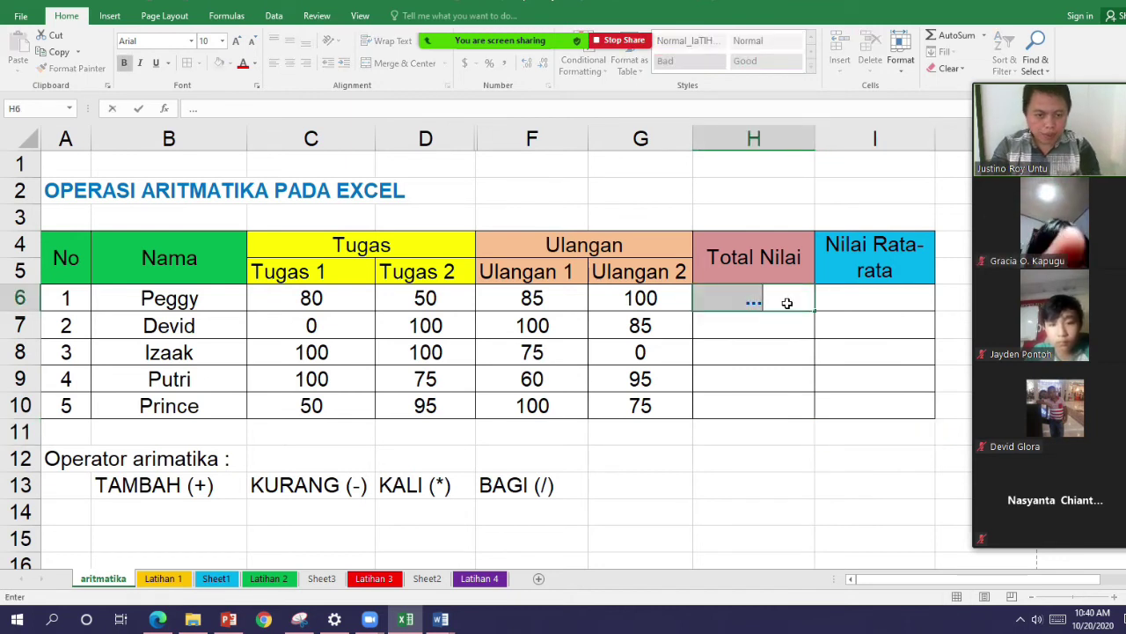
{"action": "key", "text": "Return"}
{"action": "left_click", "coordinate": [787, 303]}
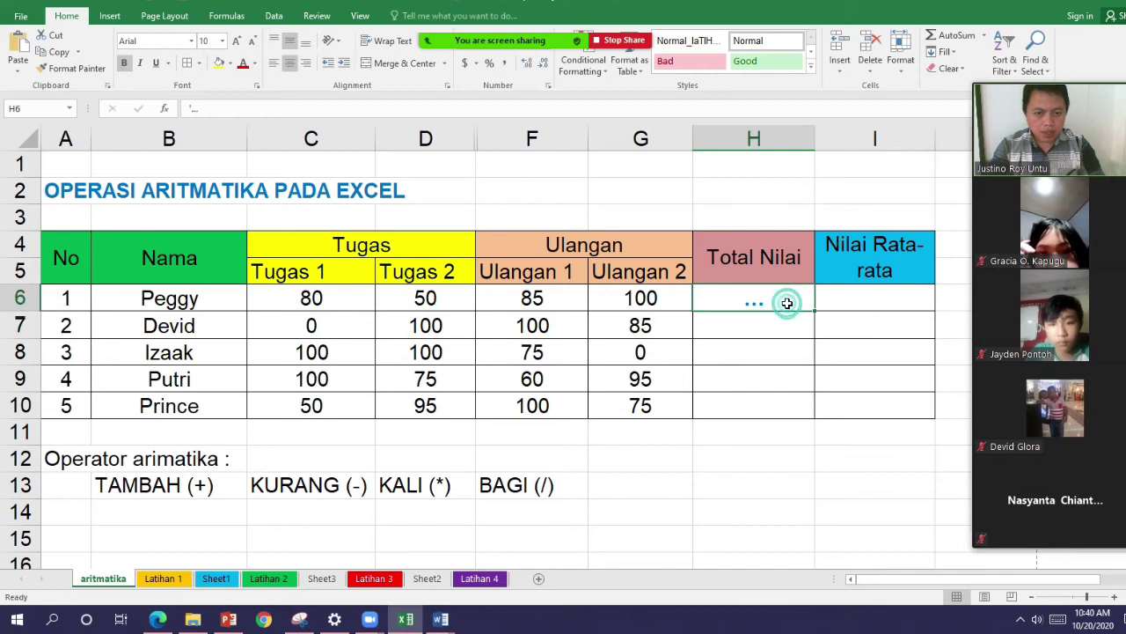
{"action": "left_click_drag", "start_coordinate": [814, 310], "coordinate": [805, 413]}
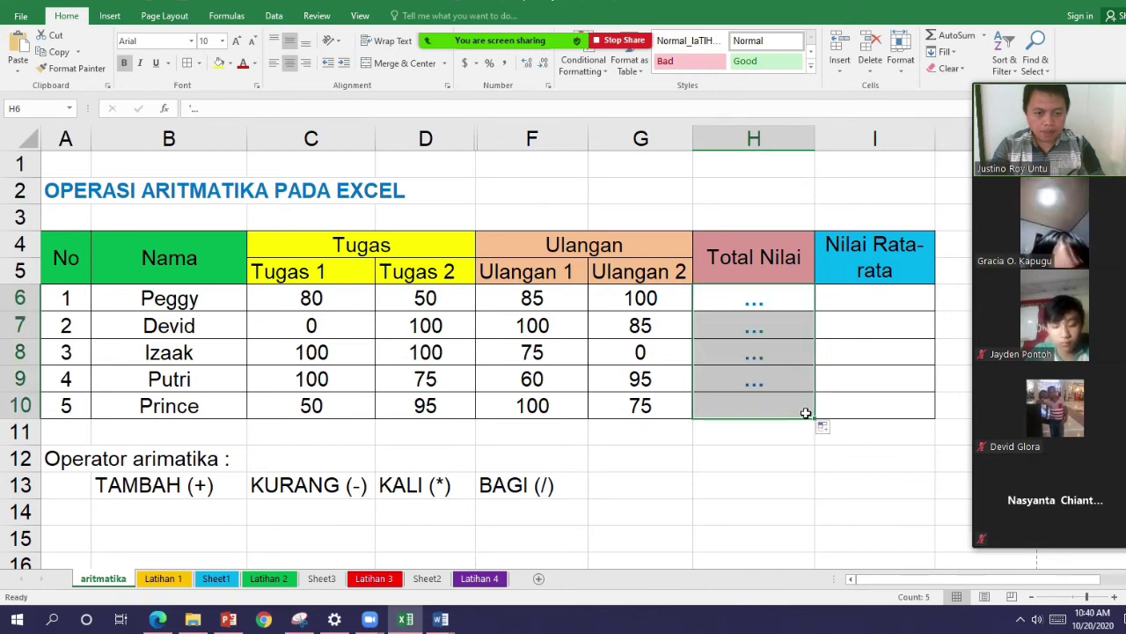
Copy the placeholders from H6:H10 into the Nilai Rata-rata cells I6:I10.
{"action": "left_click", "coordinate": [797, 303]}
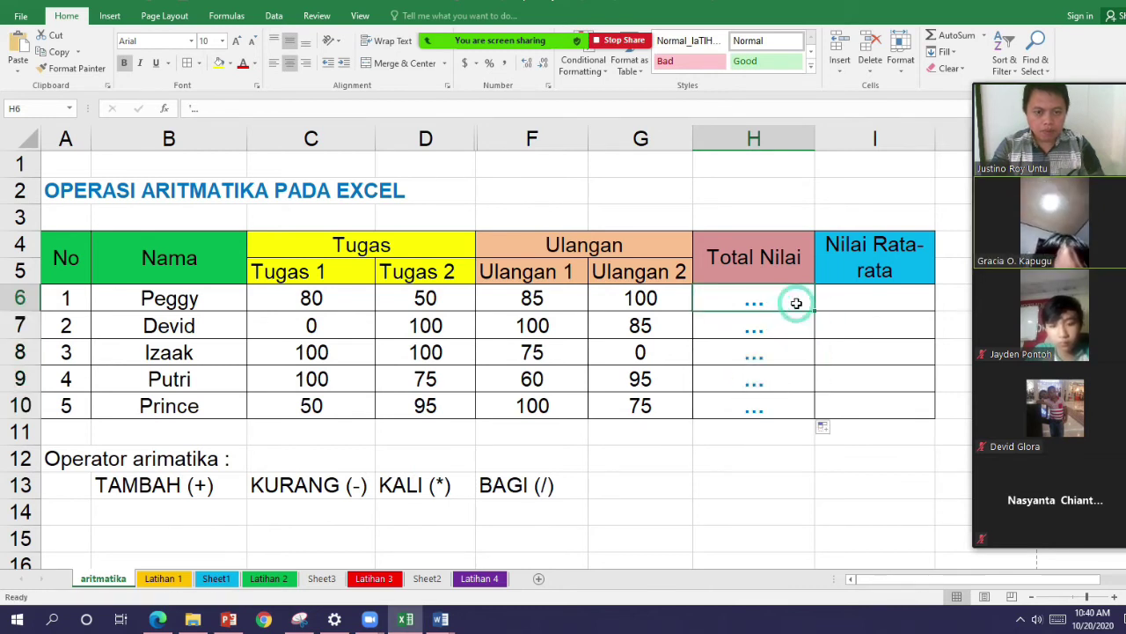
{"action": "left_click", "coordinate": [782, 404], "text": "shift"}
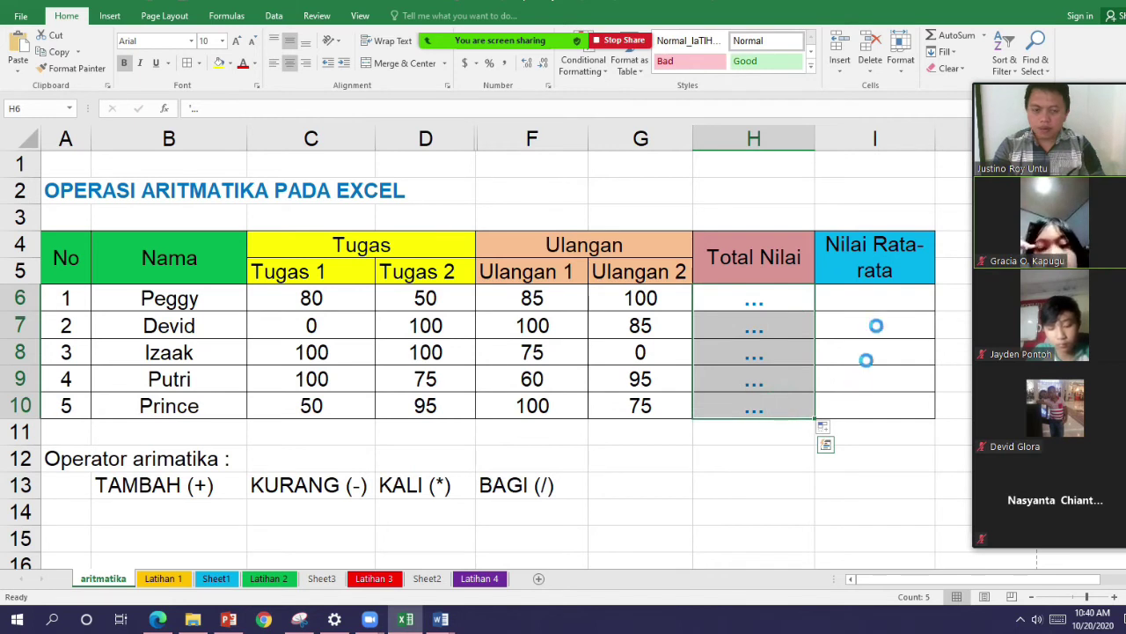
{"action": "key", "text": "ctrl+c"}
{"action": "left_click", "coordinate": [878, 290]}
{"action": "left_click_drag", "start_coordinate": [877, 288], "coordinate": [873, 417]}
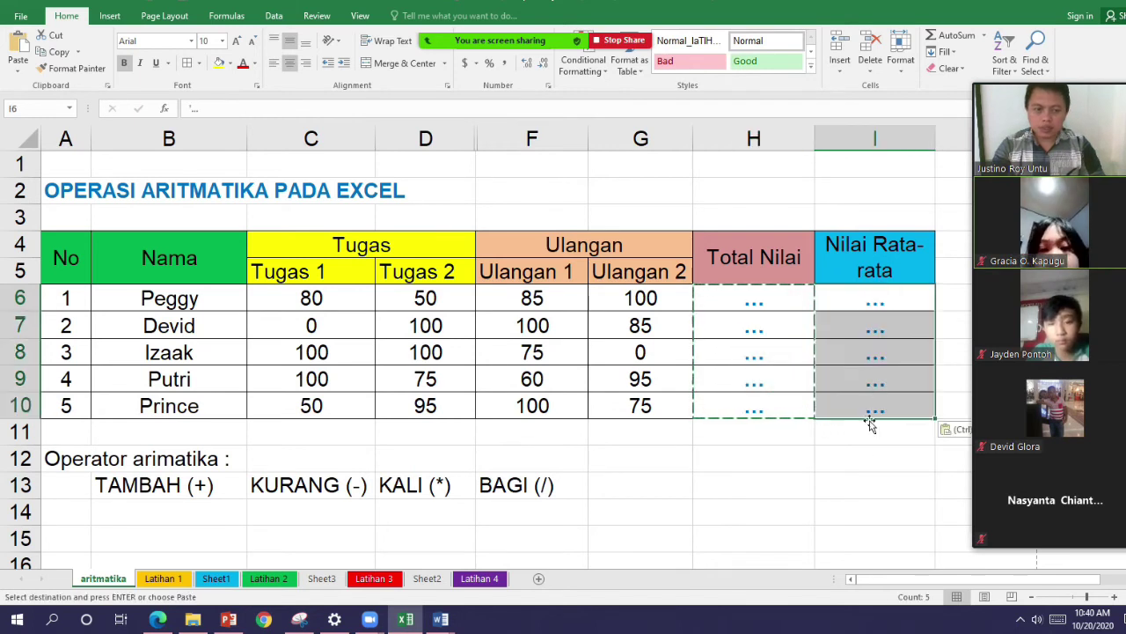
{"action": "key", "text": "ctrl+v"}
{"action": "left_click", "coordinate": [863, 456]}
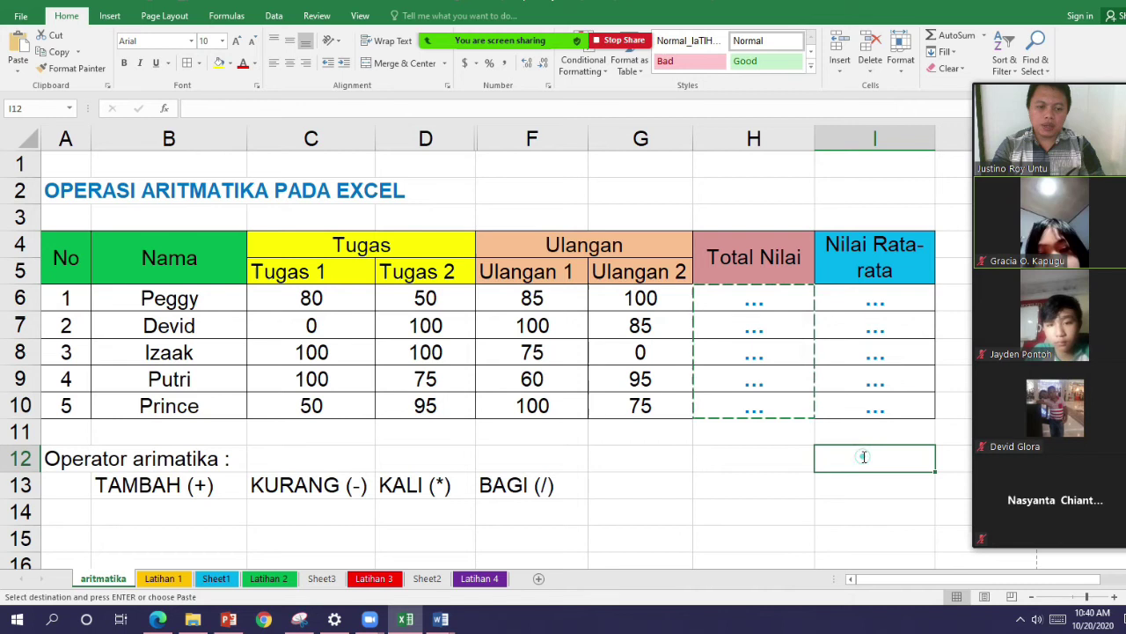
{"action": "key", "text": "Escape"}
{"action": "left_click", "coordinate": [792, 461]}
{"action": "left_click", "coordinate": [788, 511]}
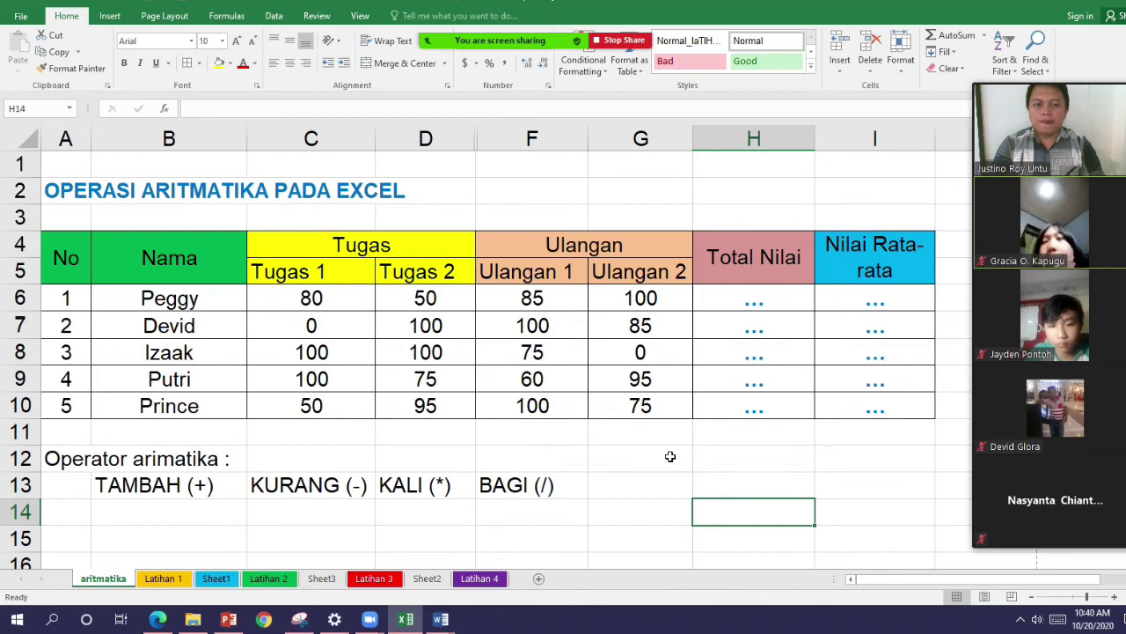
Unhide the Tugas 3 column E between columns D and F.
{"action": "left_click", "coordinate": [448, 132]}
{"action": "left_click_drag", "start_coordinate": [449, 126], "coordinate": [485, 128]}
{"action": "right_click", "coordinate": [487, 130]}
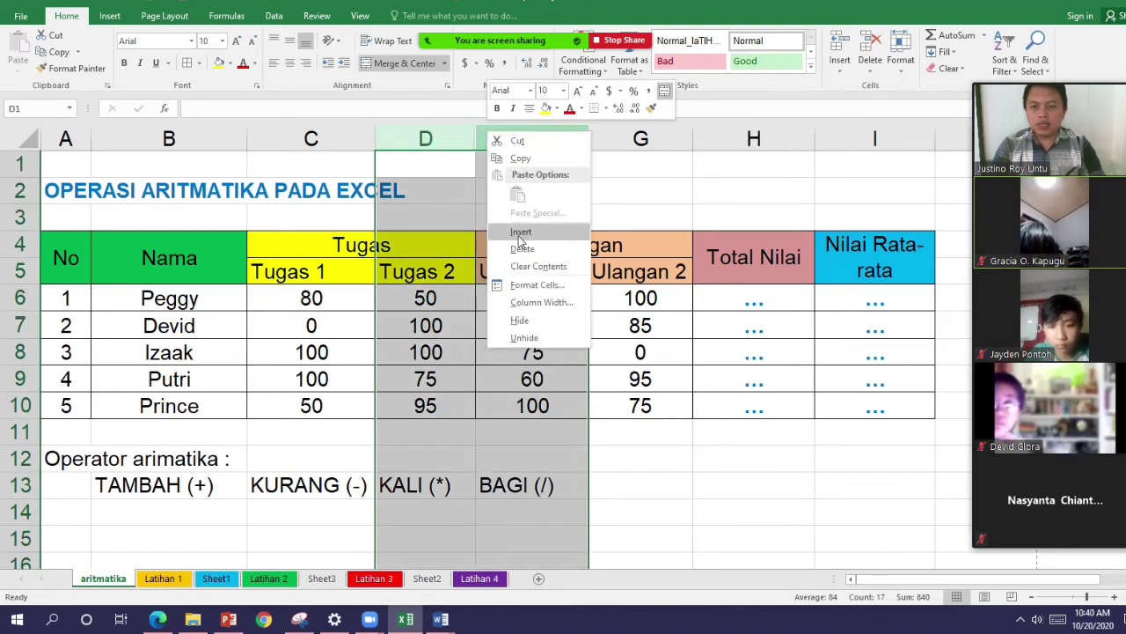
{"action": "left_click", "coordinate": [527, 337]}
{"action": "left_click", "coordinate": [765, 494]}
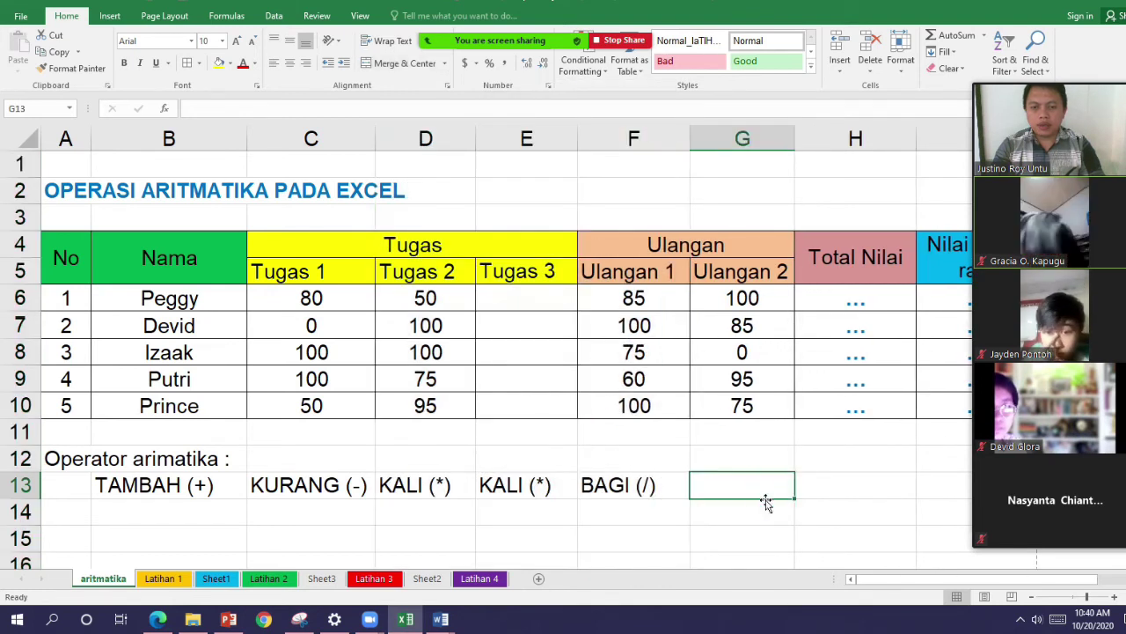
Enter a Tugas 3 score of 85 for all five students in cells E6 to E10.
{"action": "left_click", "coordinate": [534, 297]}
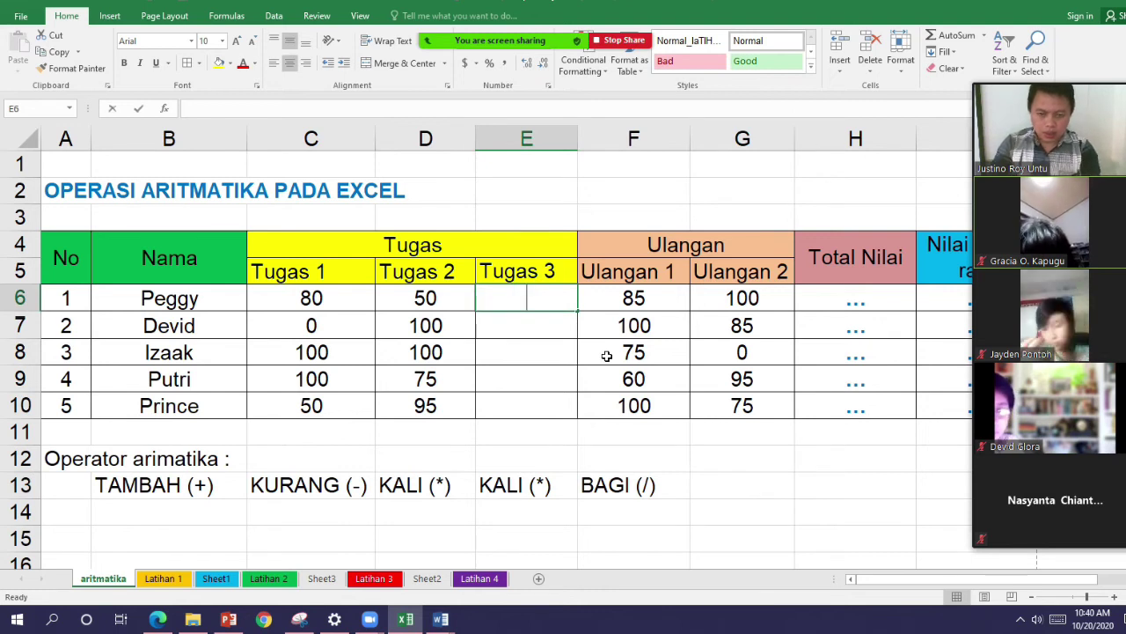
{"action": "type", "text": "85"}
{"action": "key", "text": "Return"}
{"action": "type", "text": "85"}
{"action": "key", "text": "Return"}
{"action": "type", "text": "85"}
{"action": "key", "text": "Return"}
{"action": "type", "text": "85"}
{"action": "key", "text": "Return"}
{"action": "type", "text": "85"}
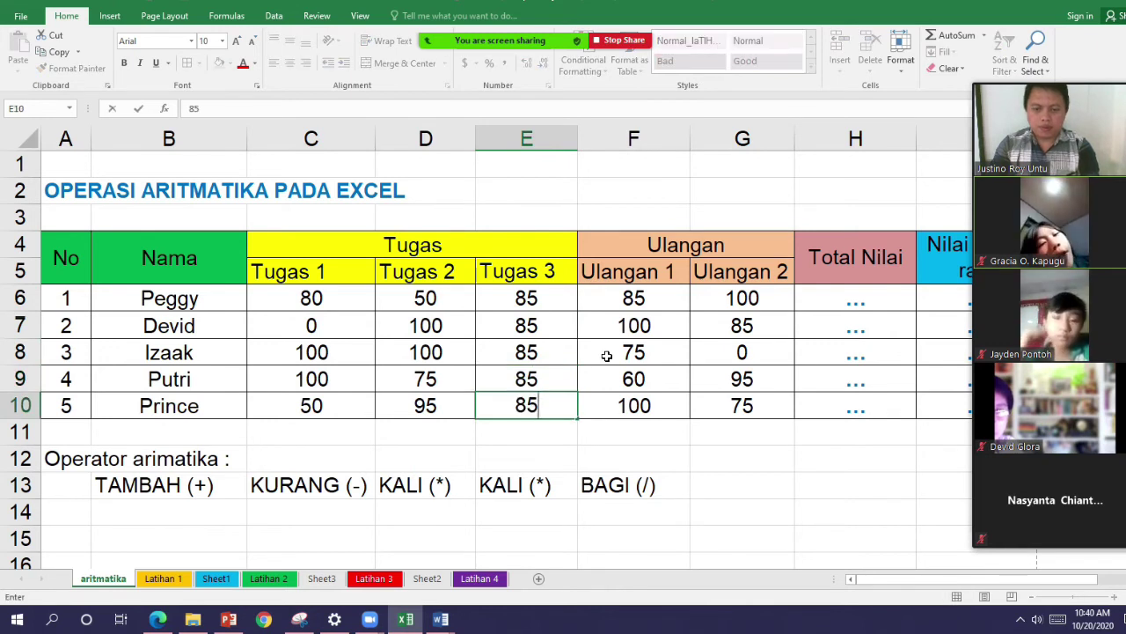
{"action": "key", "text": "Return"}
{"action": "left_click", "coordinate": [721, 489]}
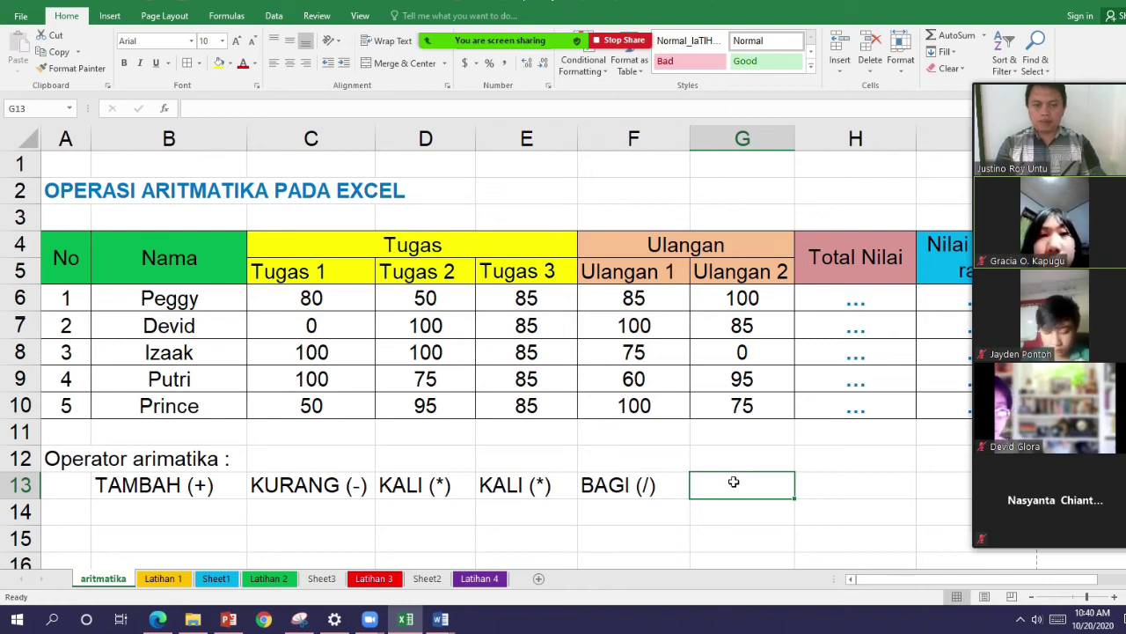
Stop sharing the workbook and look through the meeting's participant list.
{"action": "left_click", "coordinate": [628, 40]}
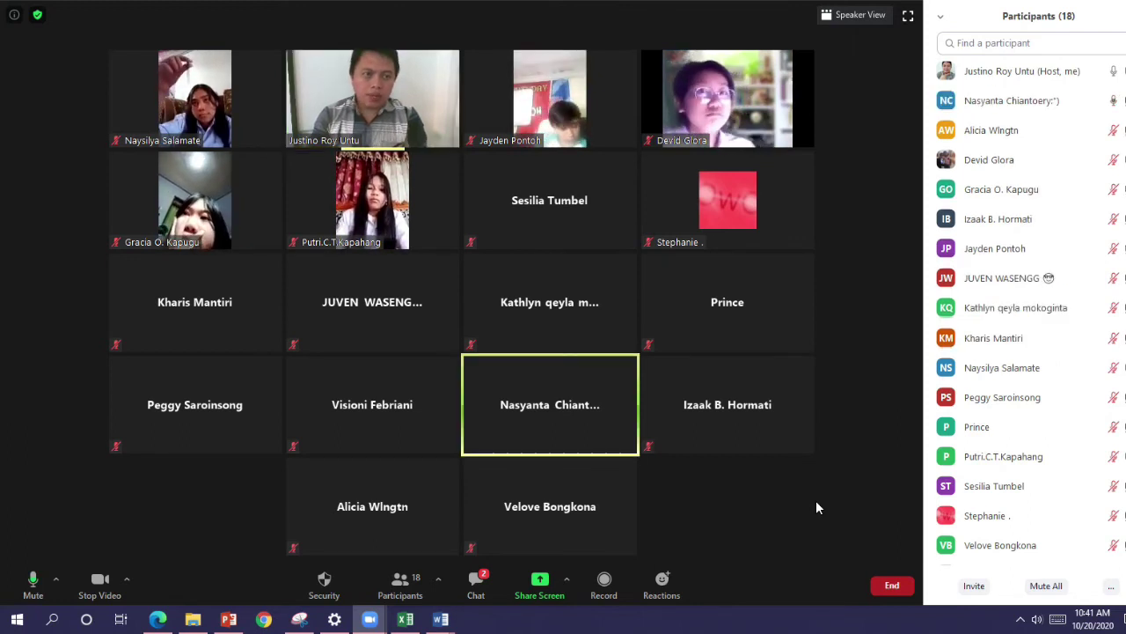
{"action": "mouse_move", "coordinate": [1034, 432]}
{"action": "scroll", "coordinate": [1038, 449], "scroll_direction": "down", "scroll_amount": 1}
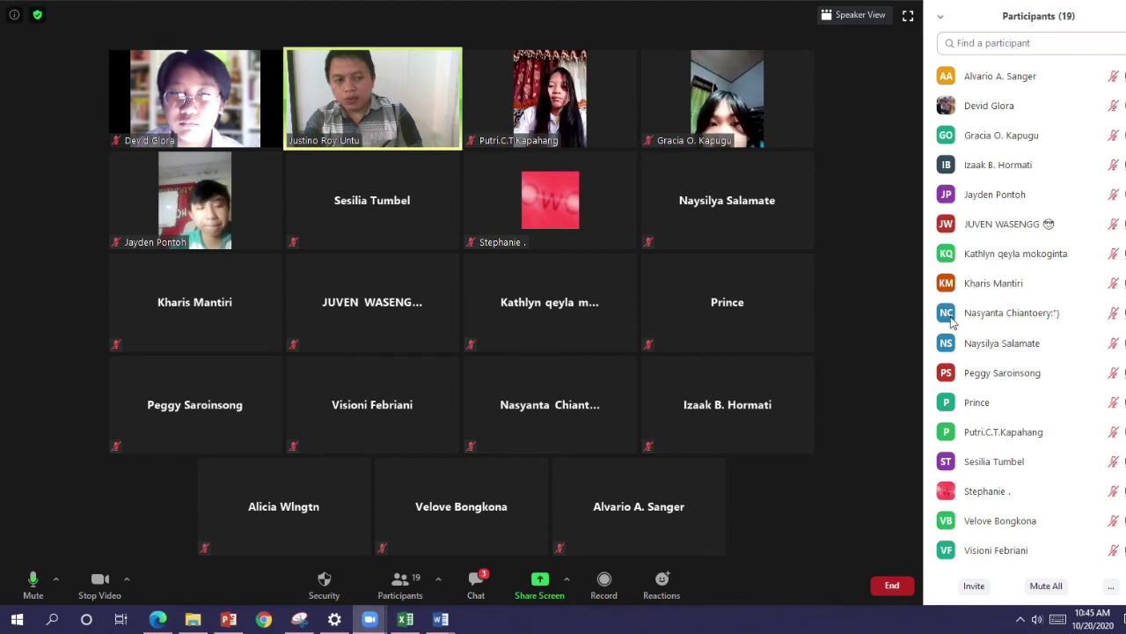
{"action": "scroll", "coordinate": [1030, 393], "scroll_direction": "up", "scroll_amount": 2}
{"action": "scroll", "coordinate": [1049, 384], "scroll_direction": "down", "scroll_amount": 2}
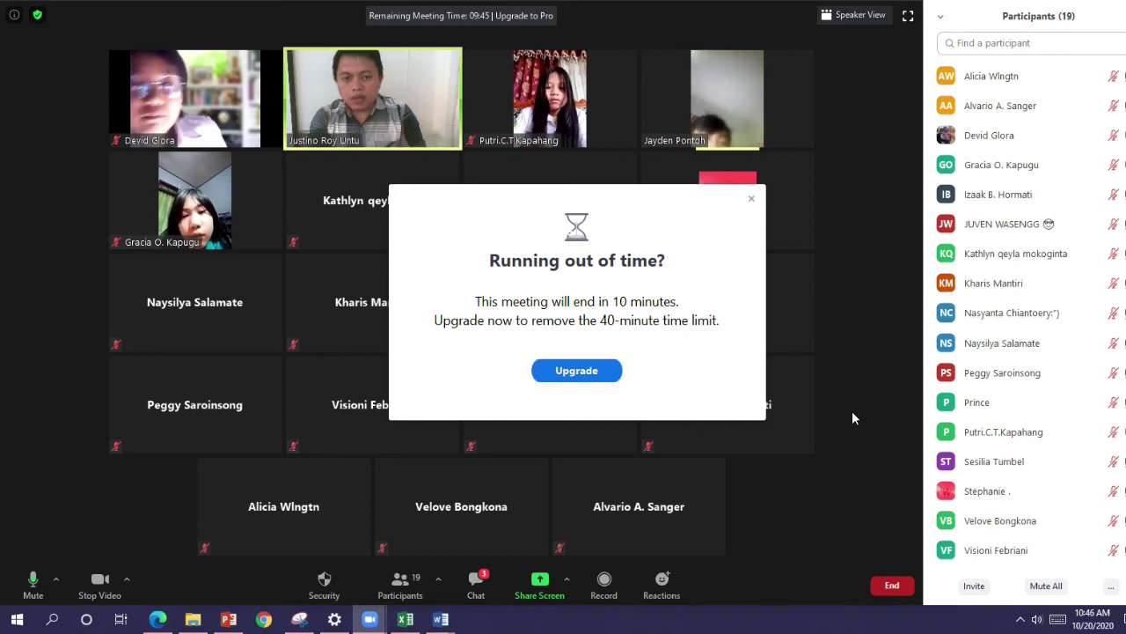
Dismiss the meeting time-limit notice, return to the start of the participant list, and bring up the choices for ending the meeting.
{"action": "left_click", "coordinate": [752, 200]}
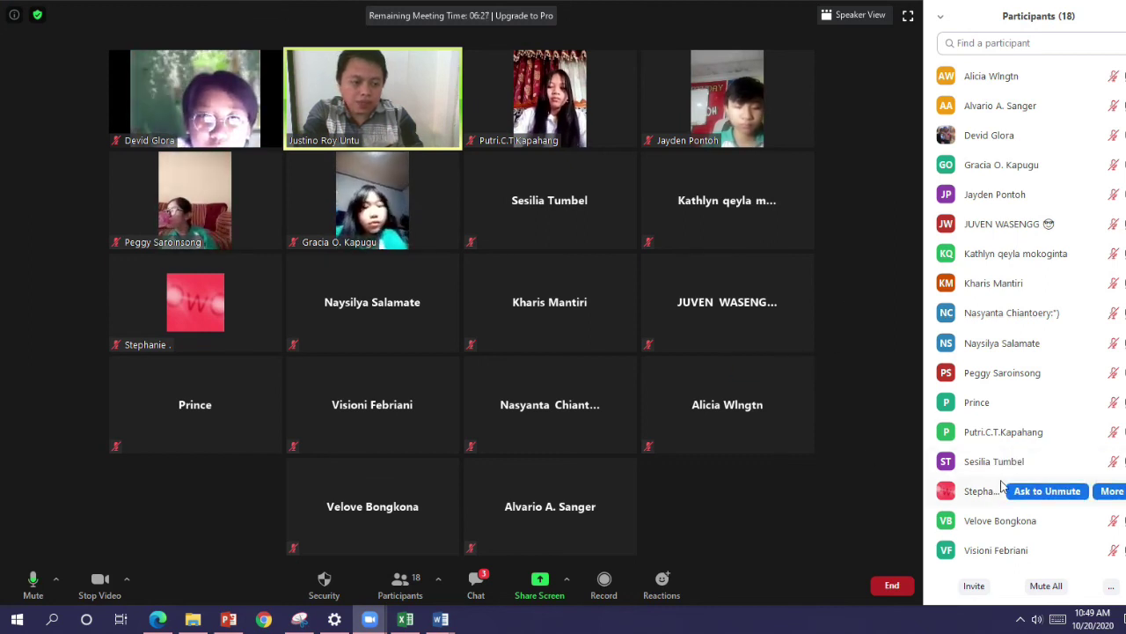
{"action": "scroll", "coordinate": [1078, 508], "scroll_direction": "up", "scroll_amount": 1}
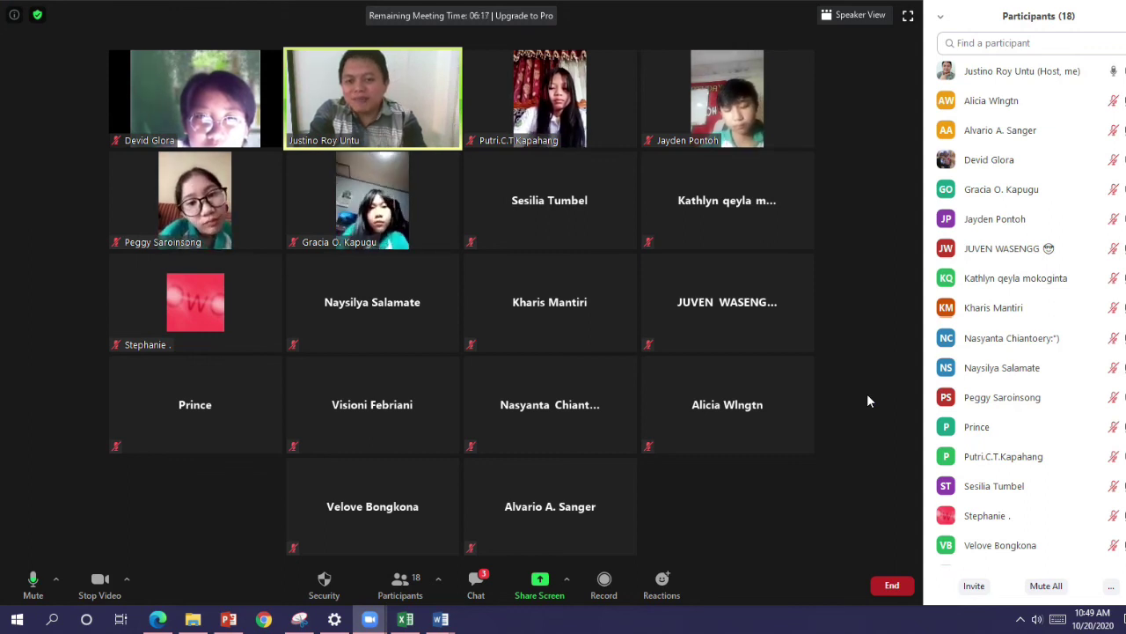
{"action": "left_click", "coordinate": [891, 585]}
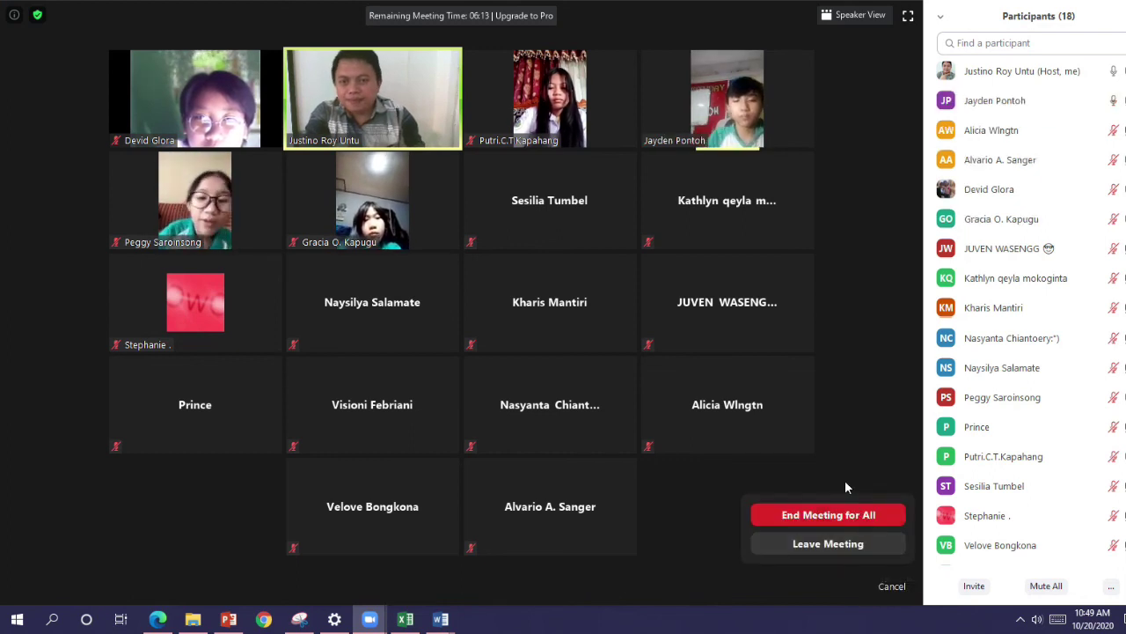